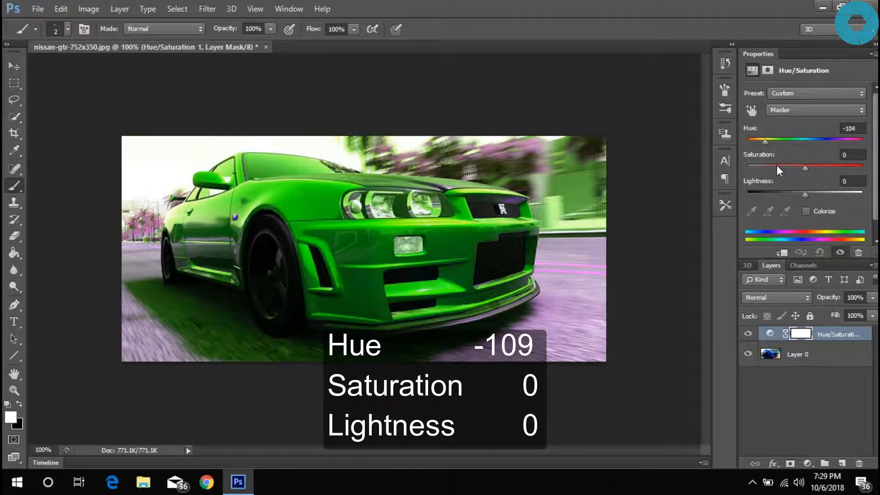
# Set the Hue of the Hue/Saturation adjustment to -109 so the car turns green
pyautogui.moveTo(863, 142); pyautogui.dragTo(843, 140)
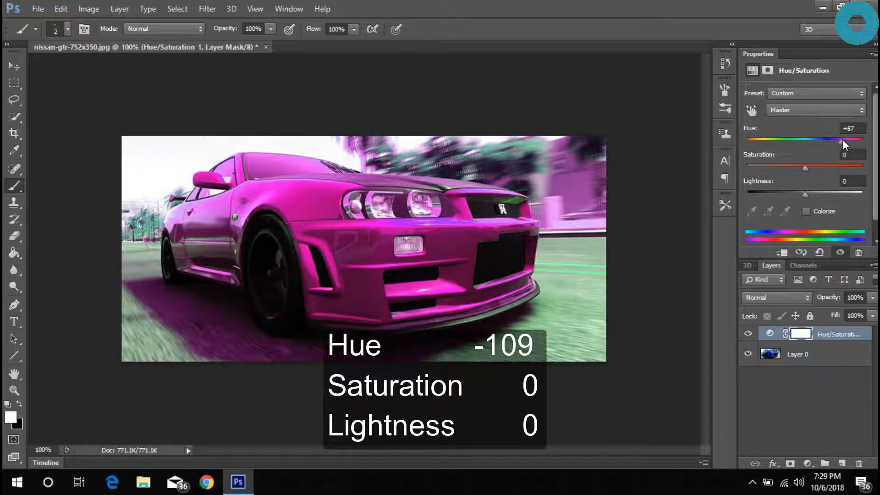
pyautogui.moveTo(845, 139); pyautogui.dragTo(764, 137)
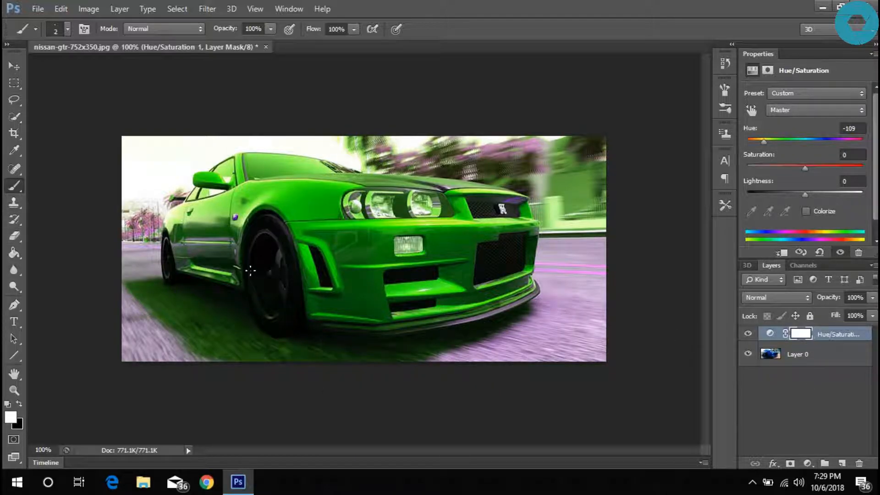
# Paint black with a 75 px brush on the adjustment's layer mask over the sky, buildings and road around the car
pyautogui.rightClick(279, 214)
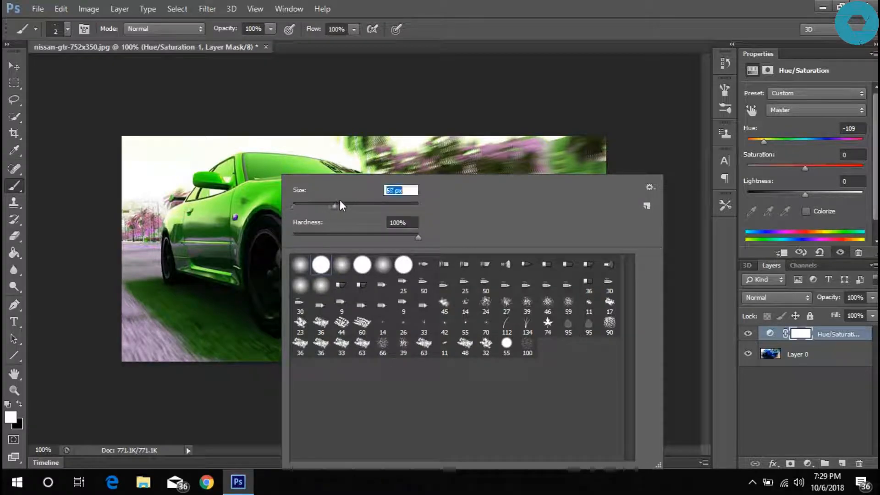
pyautogui.press('Return')
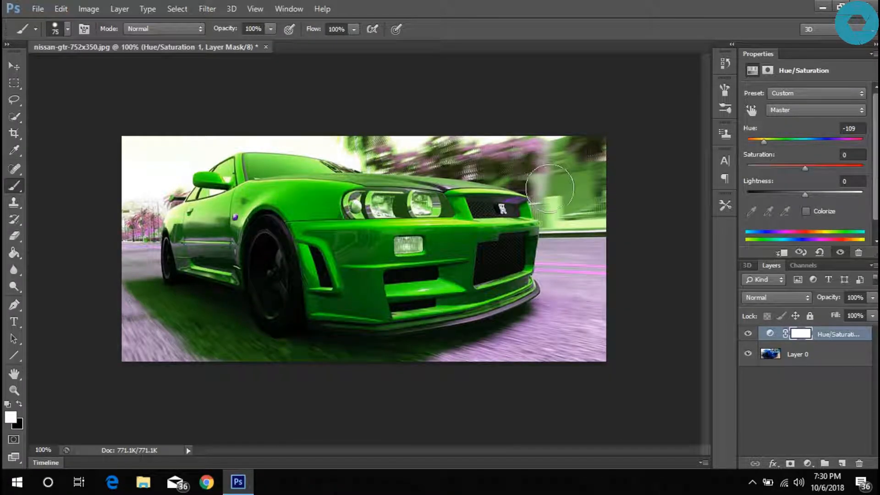
pyautogui.click(19, 403)
pyautogui.moveTo(572, 170)
pyautogui.mouseDown()
pyautogui.moveTo(592, 191)
pyautogui.moveTo(592, 256)
pyautogui.moveTo(583, 165)
pyautogui.mouseUp()
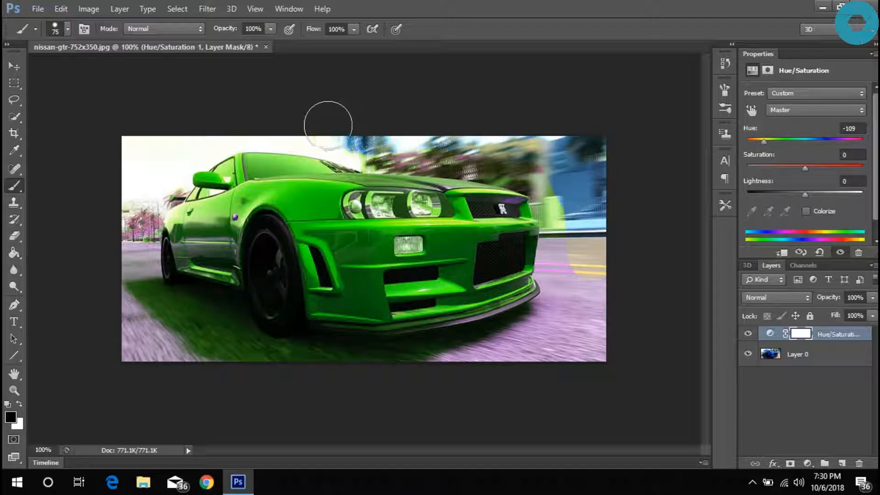
pyautogui.moveTo(131, 224)
pyautogui.mouseDown()
pyautogui.moveTo(121, 144)
pyautogui.moveTo(127, 125)
pyautogui.mouseUp()
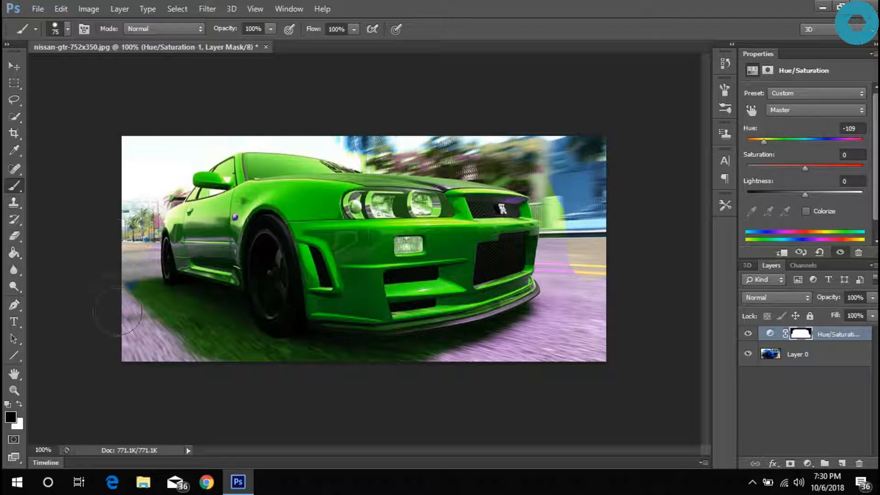
pyautogui.moveTo(140, 331)
pyautogui.mouseDown()
pyautogui.moveTo(191, 357)
pyautogui.moveTo(149, 310)
pyautogui.moveTo(238, 361)
pyautogui.moveTo(397, 377)
pyautogui.mouseUp()
pyautogui.moveTo(524, 341); pyautogui.dragTo(555, 319)
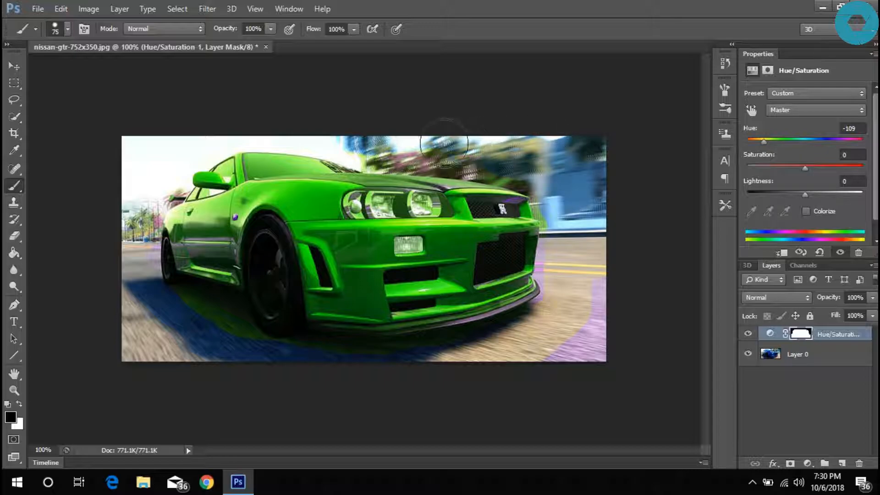
pyautogui.moveTo(581, 322); pyautogui.dragTo(613, 292)
# Reduce the brush to 20 px and mask out the tinted road strip alongside the car's front bumper and grille
pyautogui.scroll(3, 621, 218)
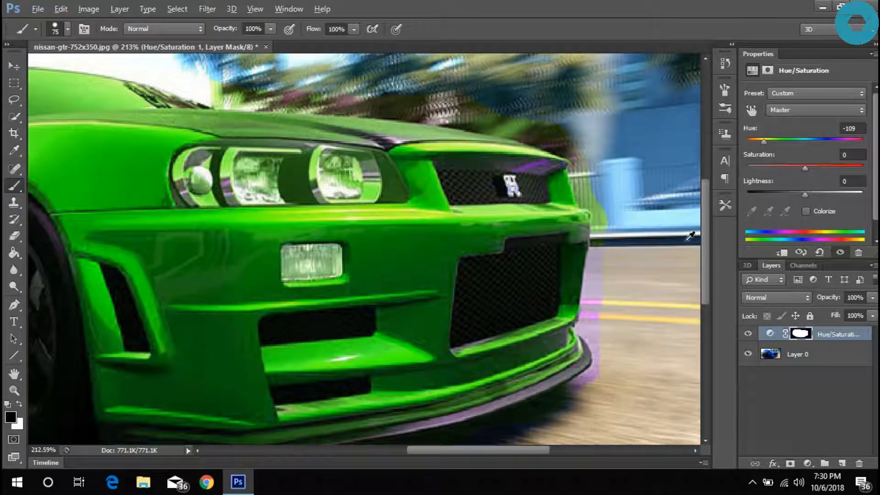
pyautogui.scroll(4, 625, 325)
pyautogui.rightClick(511, 289)
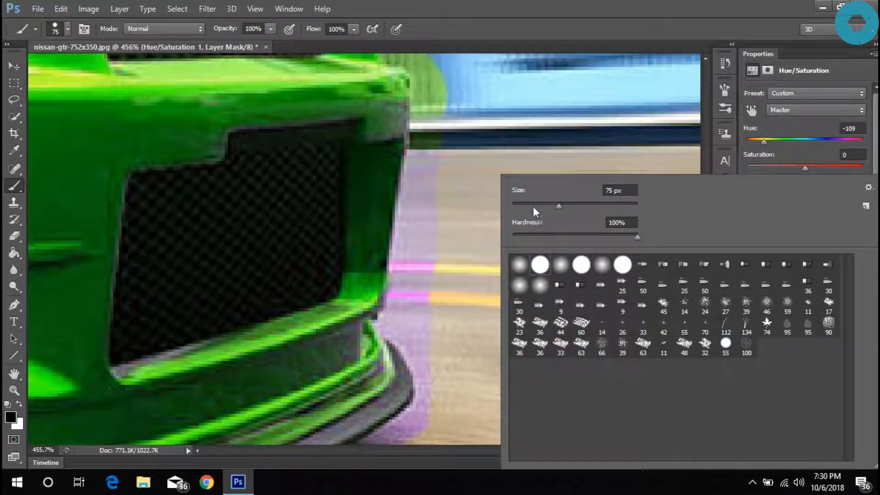
pyautogui.press('Return')
pyautogui.scroll(1, 422, 331)
pyautogui.rightClick(433, 319)
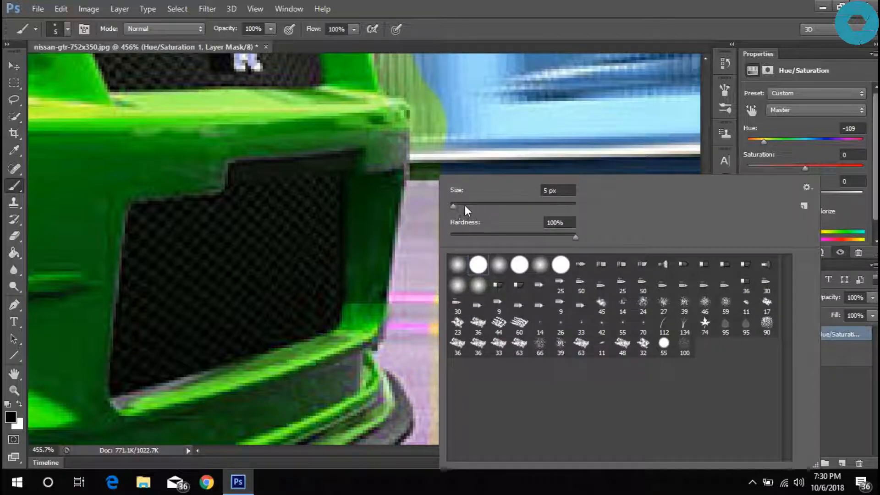
pyautogui.moveTo(453, 206); pyautogui.dragTo(456, 205)
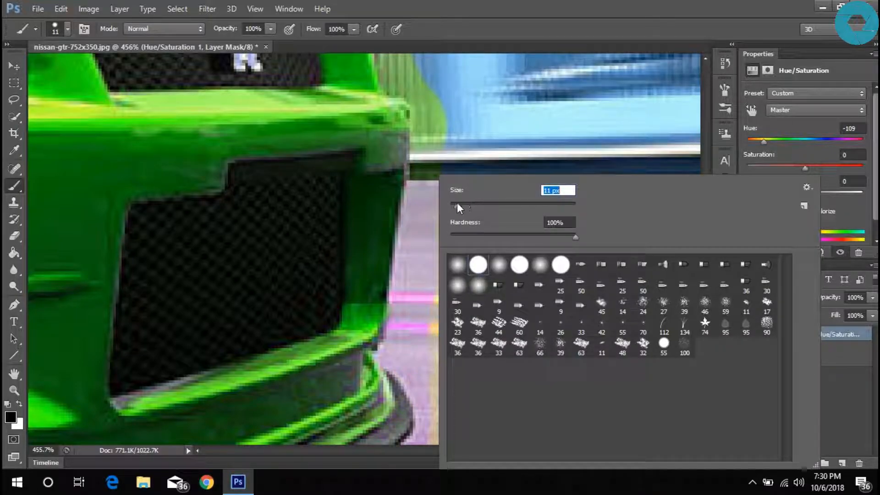
pyautogui.write('20')
pyautogui.press('Return')
pyautogui.scroll(4, 491, 334)
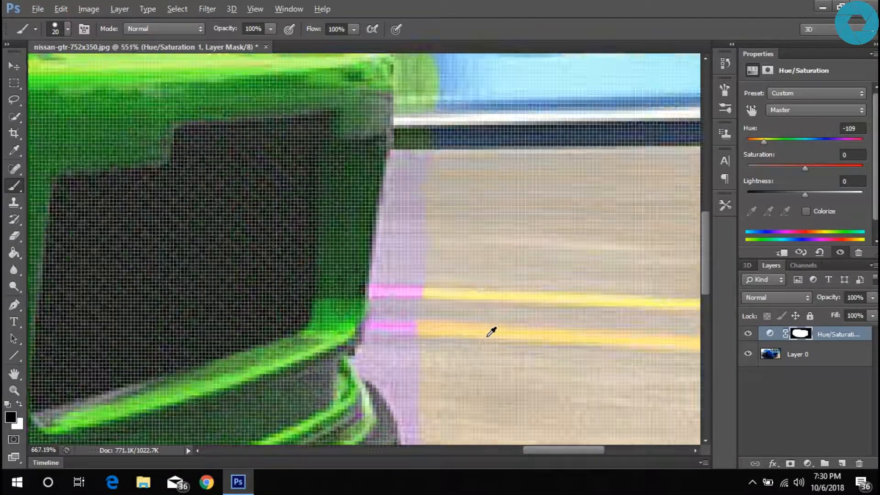
pyautogui.moveTo(386, 353)
pyautogui.mouseDown()
pyautogui.moveTo(348, 368)
pyautogui.moveTo(364, 314)
pyautogui.moveTo(356, 252)
pyautogui.moveTo(370, 167)
pyautogui.mouseUp()
pyautogui.scroll(5, 389, 197)
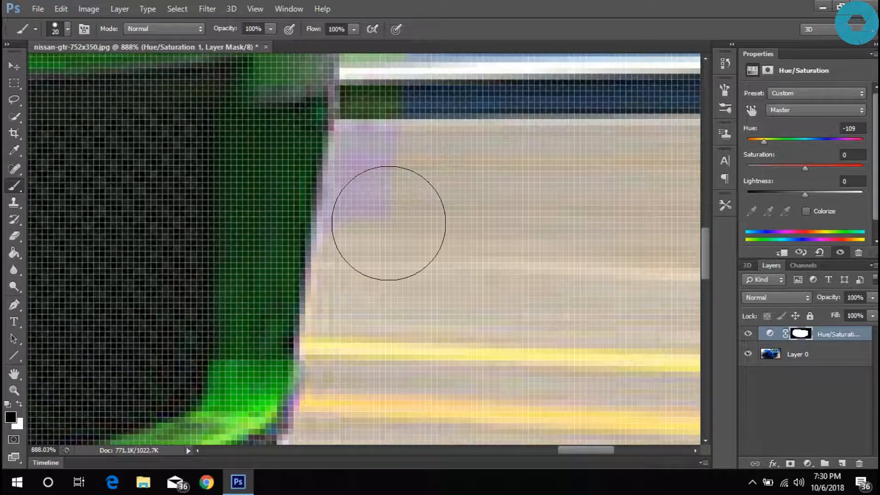
pyautogui.moveTo(354, 353)
pyautogui.mouseDown()
pyautogui.moveTo(371, 309)
pyautogui.moveTo(386, 208)
pyautogui.mouseUp()
# Mask out the tinted kerb, railing and fence beside the front bumper corner with the 20 px brush
pyautogui.scroll(5, 403, 179)
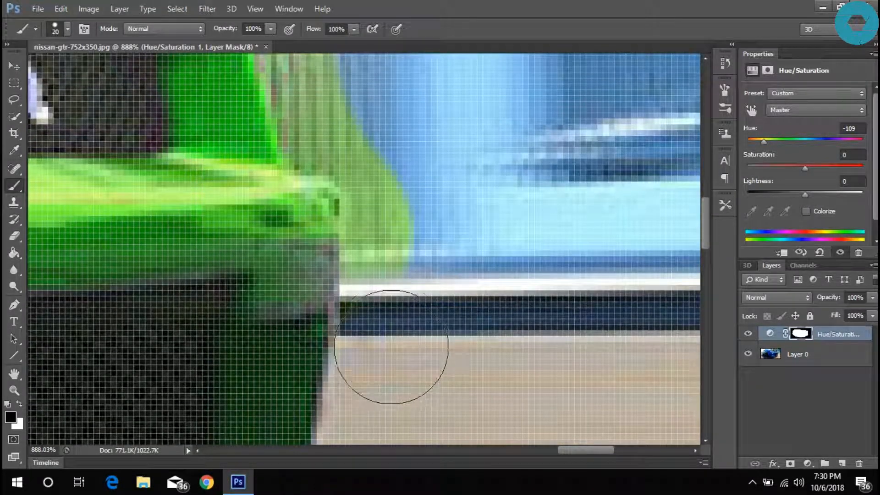
pyautogui.moveTo(396, 299); pyautogui.dragTo(406, 148)
pyautogui.scroll(5, 385, 266)
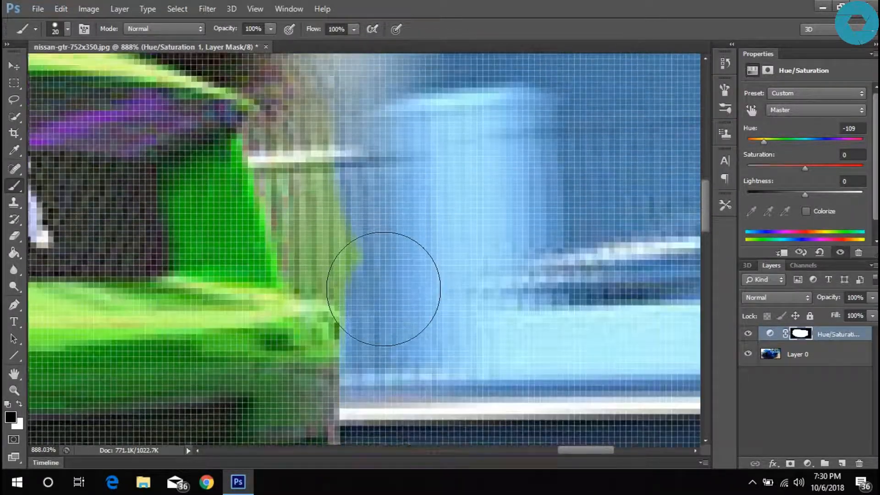
pyautogui.moveTo(396, 362)
pyautogui.mouseDown()
pyautogui.moveTo(395, 337)
pyautogui.moveTo(370, 287)
pyautogui.mouseUp()
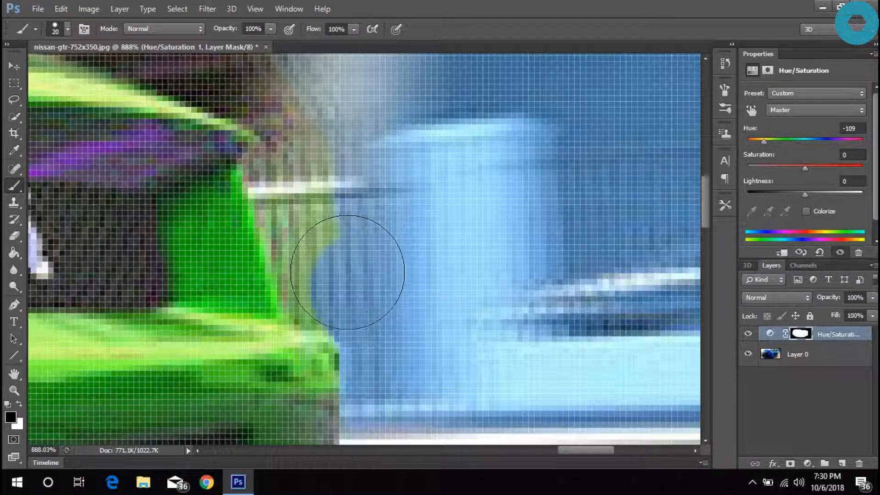
pyautogui.moveTo(331, 254)
pyautogui.mouseDown()
pyautogui.moveTo(316, 235)
pyautogui.moveTo(306, 171)
pyautogui.moveTo(329, 228)
pyautogui.mouseUp()
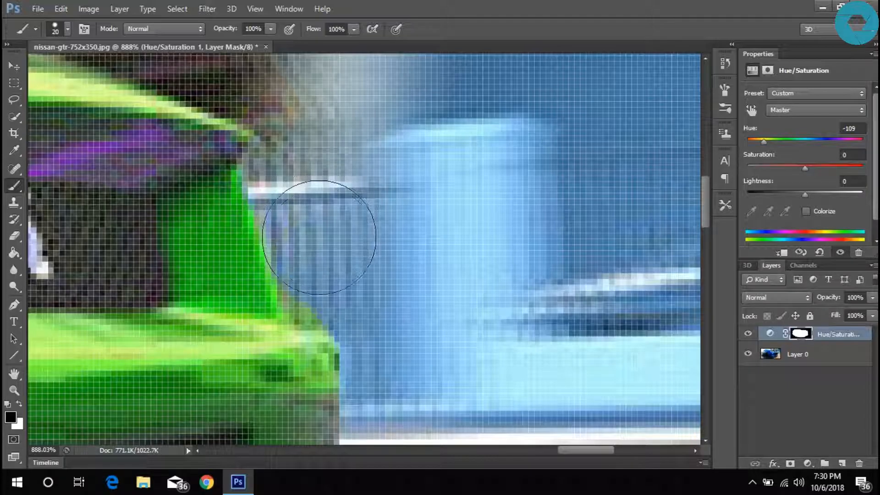
# Set the brush to 5 px and clean the mask in the tight gap where the fence meets the bumper and fender tip
pyautogui.rightClick(433, 229)
pyautogui.moveTo(405, 203); pyautogui.dragTo(399, 204)
pyautogui.click(311, 307)
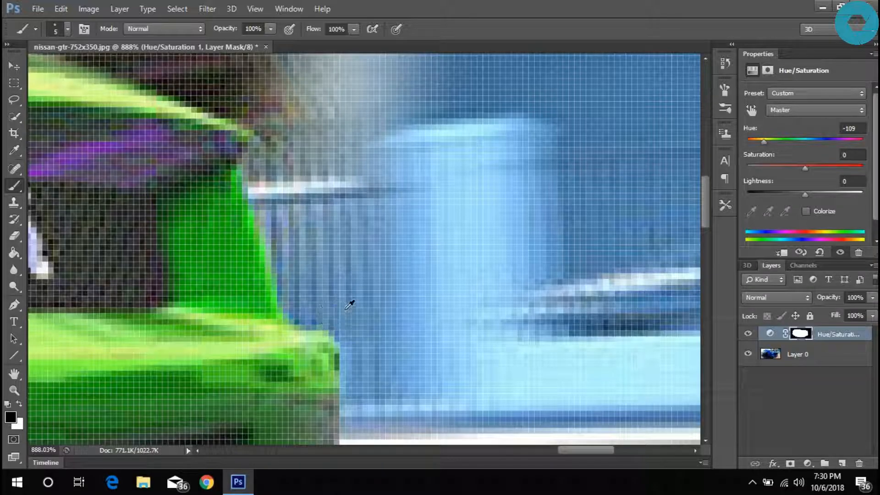
pyautogui.scroll(-5, 346, 312)
pyautogui.scroll(8, 277, 284)
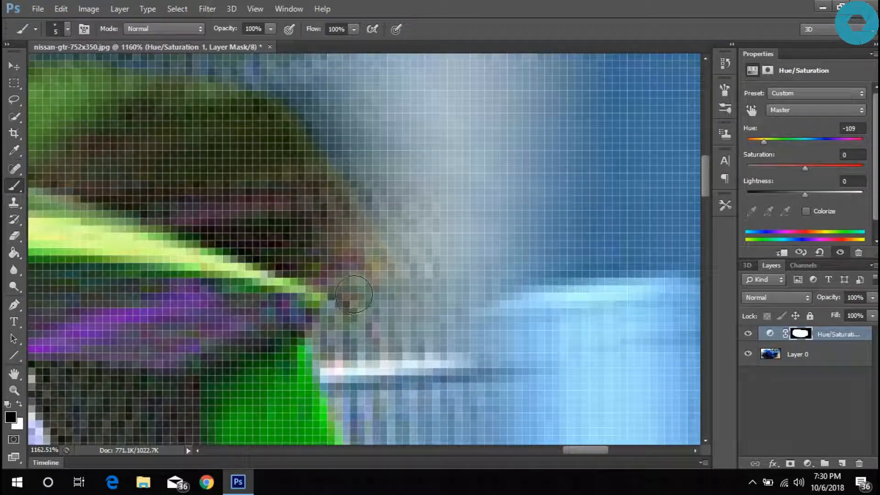
# Enlarge the brush to 17 px and mask out the tinted background above the hood's front corner
pyautogui.rightClick(464, 209)
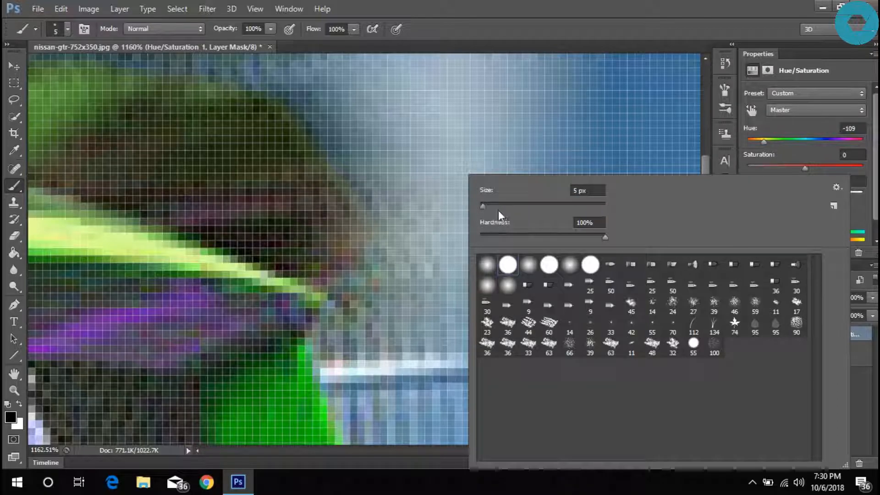
pyautogui.click(357, 241)
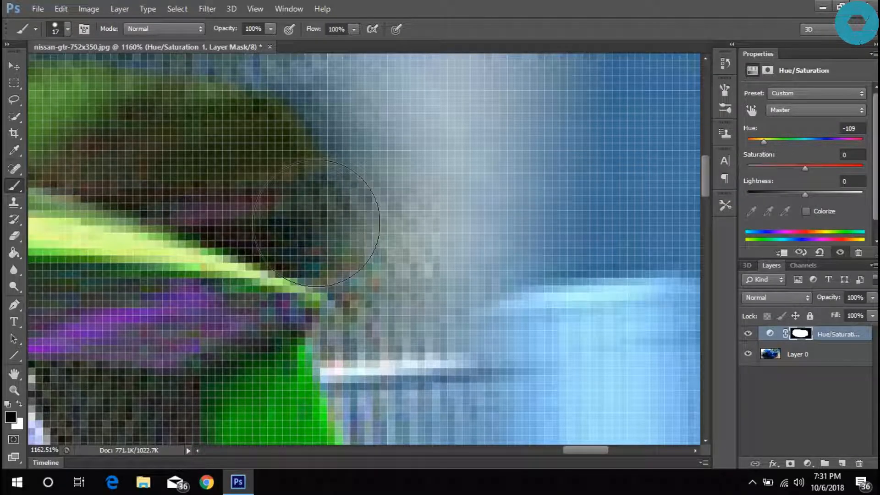
pyautogui.moveTo(220, 191); pyautogui.dragTo(294, 236)
pyautogui.moveTo(190, 250)
pyautogui.mouseDown()
pyautogui.moveTo(268, 309)
pyautogui.moveTo(338, 294)
pyautogui.moveTo(351, 325)
pyautogui.mouseUp()
pyautogui.moveTo(486, 305)
pyautogui.mouseDown()
pyautogui.moveTo(386, 270)
pyautogui.moveTo(353, 232)
pyautogui.moveTo(308, 247)
pyautogui.mouseUp()
pyautogui.hscroll(-5, 300, 236)
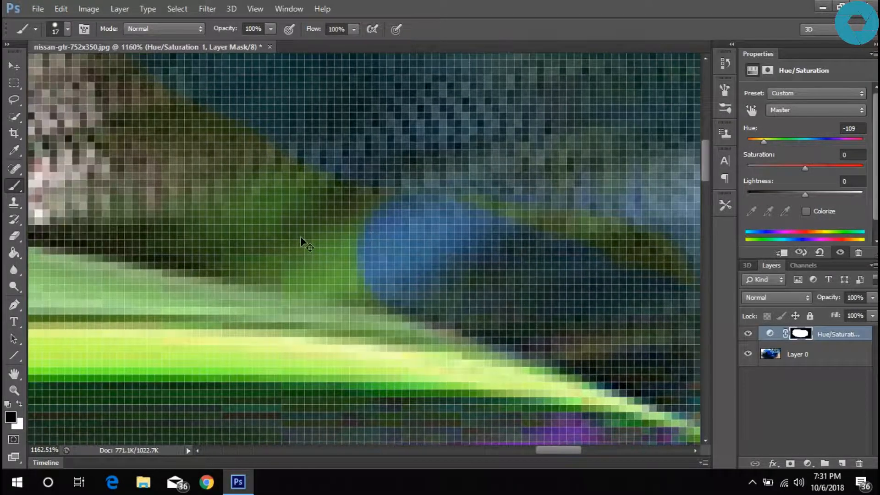
pyautogui.hscroll(-2, 307, 227)
pyautogui.moveTo(531, 237); pyautogui.dragTo(182, 175)
# Continue masking out the blurred trees along the hood's upper edge toward the windshield with the 17 px brush
pyautogui.hscroll(-8, 183, 260)
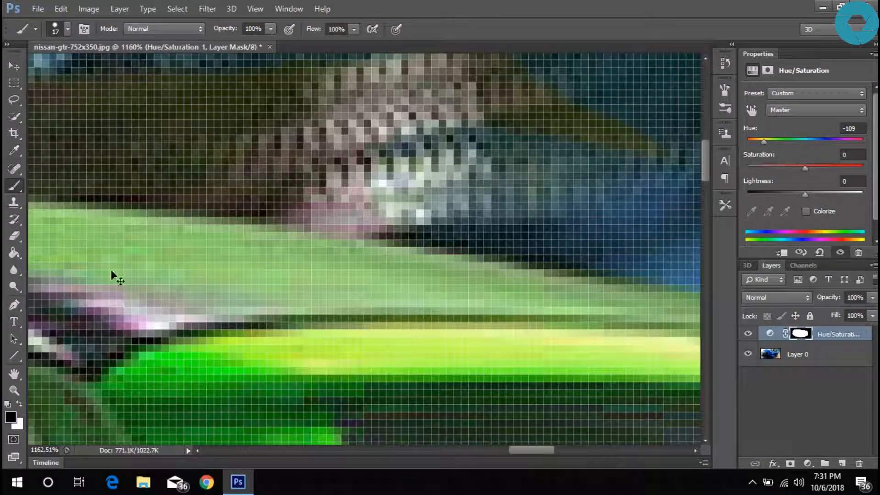
pyautogui.hscroll(-2, 183, 259)
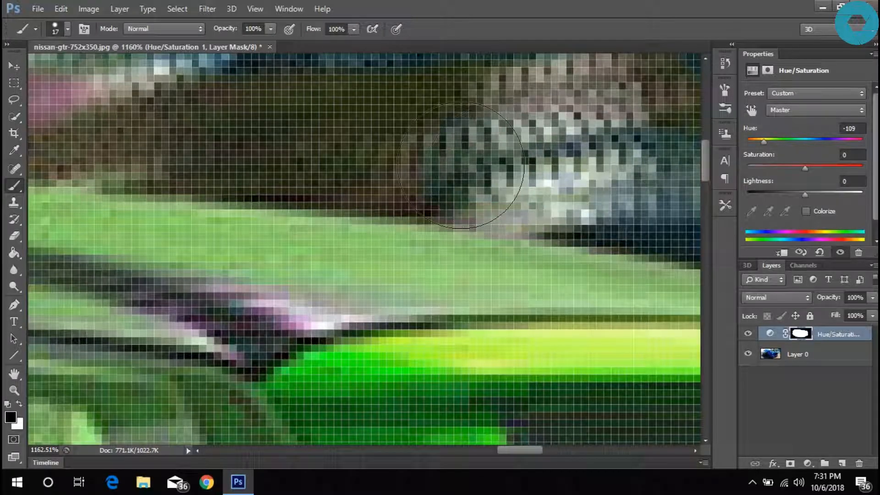
pyautogui.hscroll(-6, 149, 141)
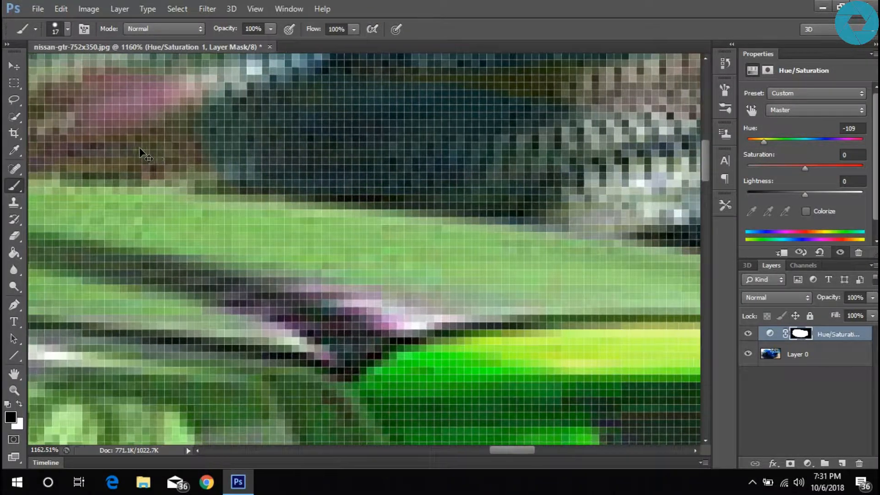
pyautogui.hscroll(-2, 227, 171)
pyautogui.scroll(3, 233, 210)
pyautogui.hscroll(-2, 233, 210)
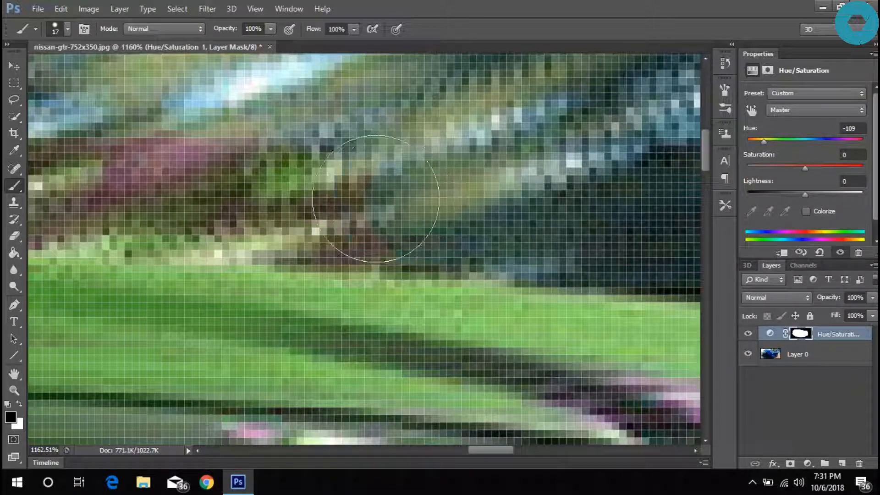
pyautogui.hscroll(-2, 295, 195)
pyautogui.hscroll(-1, 295, 195)
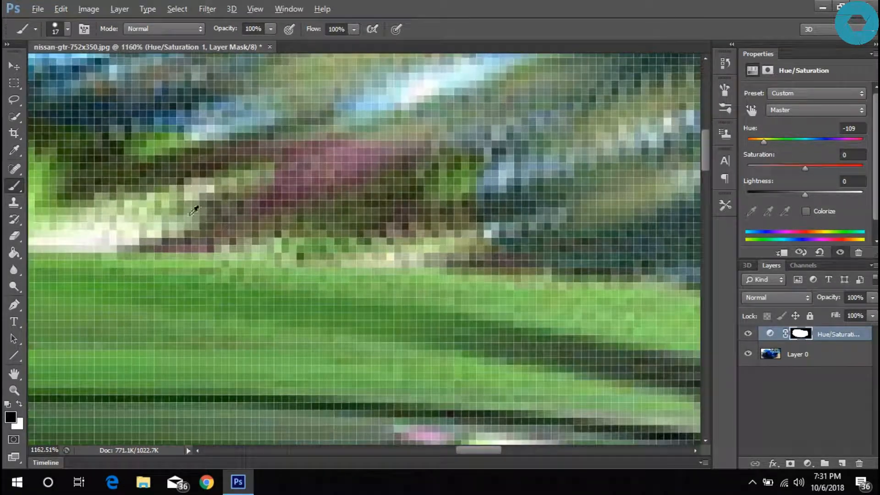
pyautogui.moveTo(155, 191)
pyautogui.mouseDown()
pyautogui.moveTo(138, 204)
pyautogui.moveTo(373, 201)
pyautogui.mouseUp()
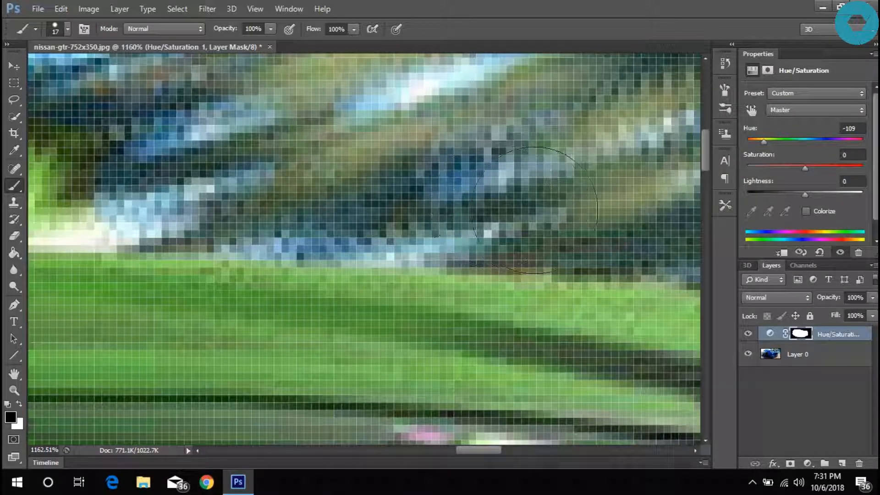
pyautogui.hscroll(-6, 438, 164)
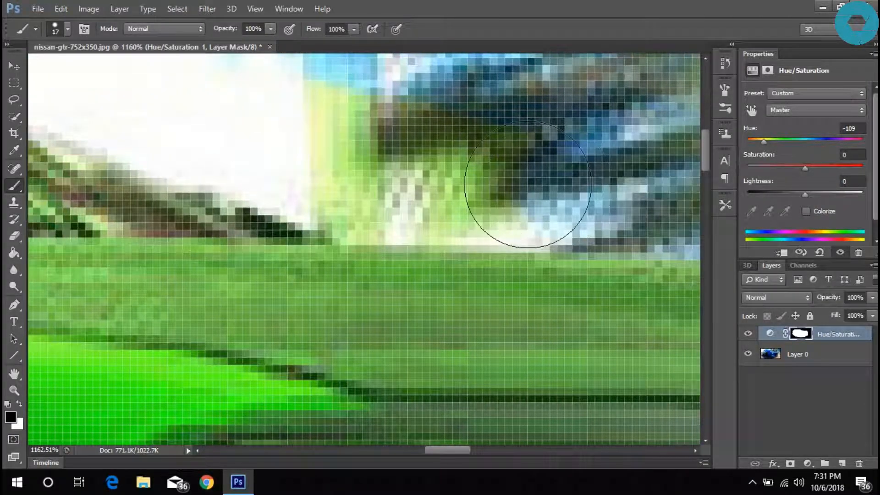
pyautogui.moveTo(527, 184)
pyautogui.mouseDown()
pyautogui.moveTo(427, 196)
pyautogui.moveTo(190, 152)
pyautogui.moveTo(217, 177)
pyautogui.mouseUp()
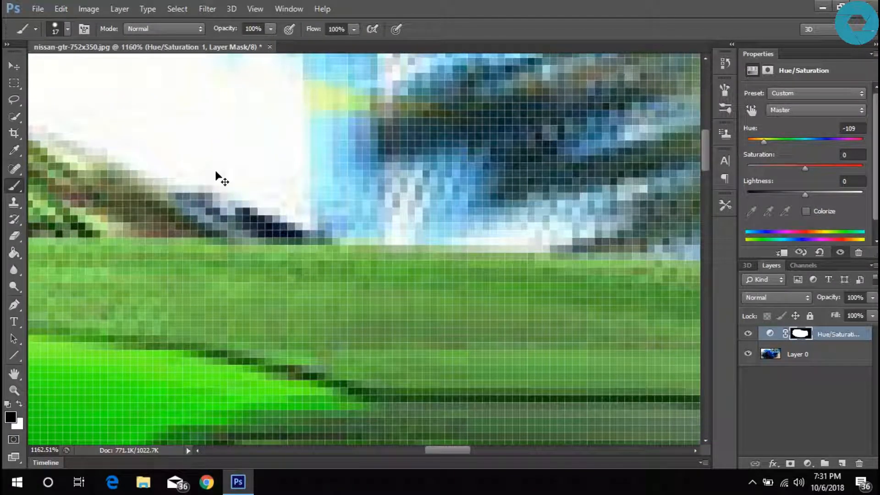
pyautogui.hscroll(3, 216, 176)
pyautogui.hscroll(-8, 197, 178)
pyautogui.hotkey('ctrl', 'z')
# Mask out the tinted background above the hood's rear edge where it meets the base of the windshield with the 17 px brush
pyautogui.hscroll(1, 397, 183)
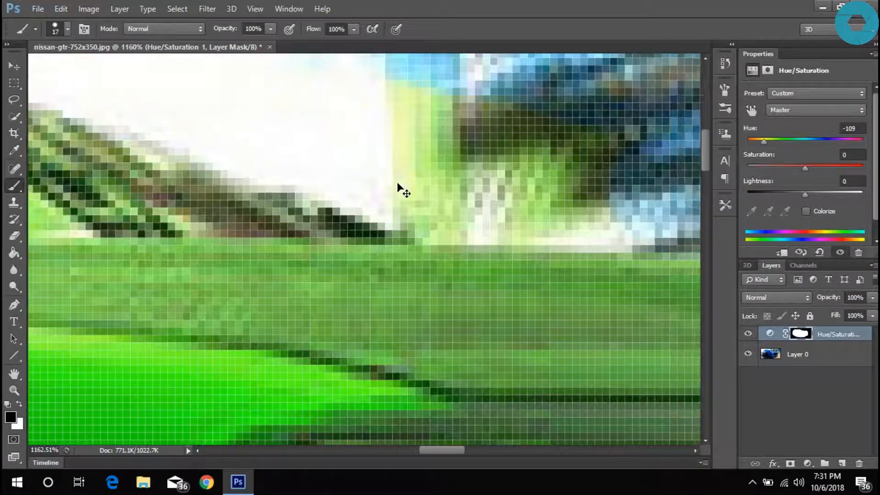
pyautogui.hscroll(3, 397, 182)
pyautogui.scroll(-10, 253, 201)
pyautogui.scroll(10, 306, 175)
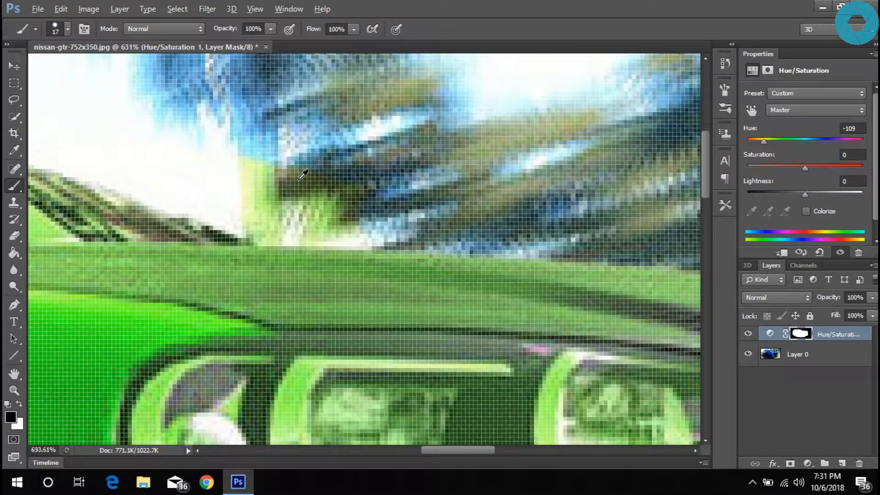
pyautogui.click(221, 223)
pyautogui.moveTo(221, 223)
pyautogui.mouseDown()
pyautogui.moveTo(247, 241)
pyautogui.moveTo(397, 242)
pyautogui.mouseUp()
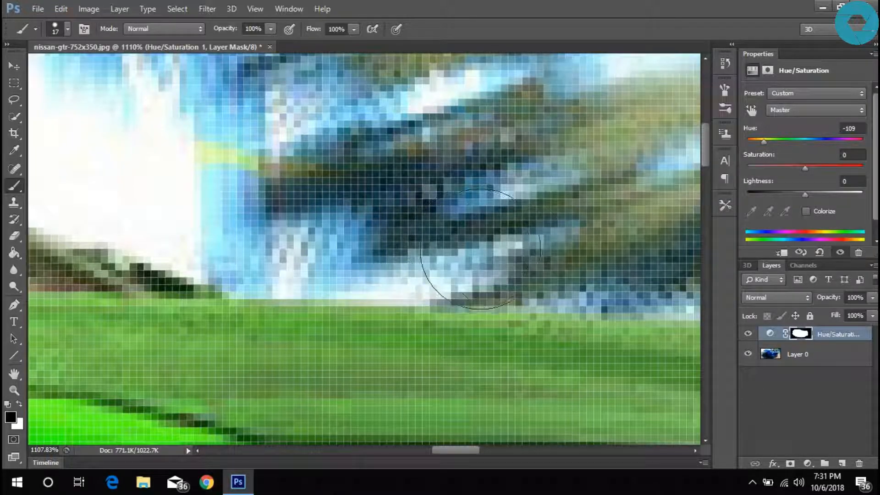
pyautogui.hscroll(1, 308, 205)
pyautogui.hscroll(-3, 308, 205)
pyautogui.moveTo(338, 191); pyautogui.dragTo(195, 157)
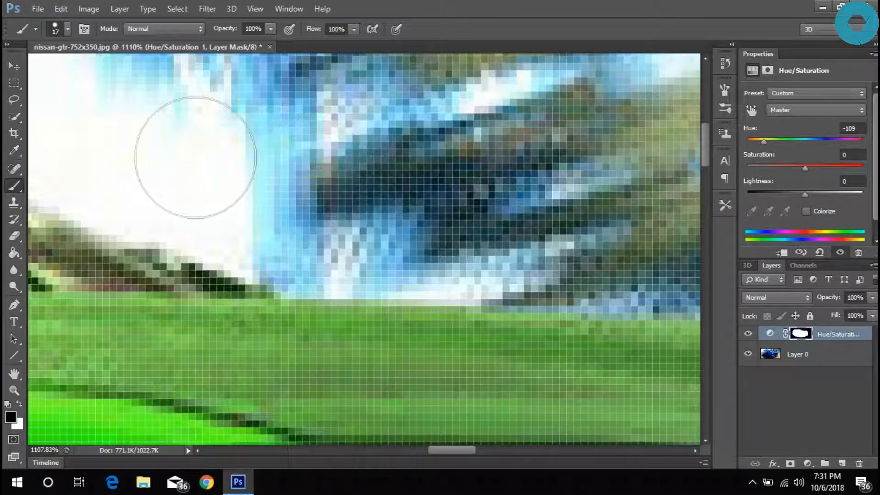
# Continue masking out the pale background along the lower, sloping end of the windshield edge with the 17 px brush
pyautogui.scroll(-3, 150, 209)
pyautogui.hscroll(-3, 160, 193)
pyautogui.scroll(7, 309, 202)
pyautogui.scroll(3, 334, 185)
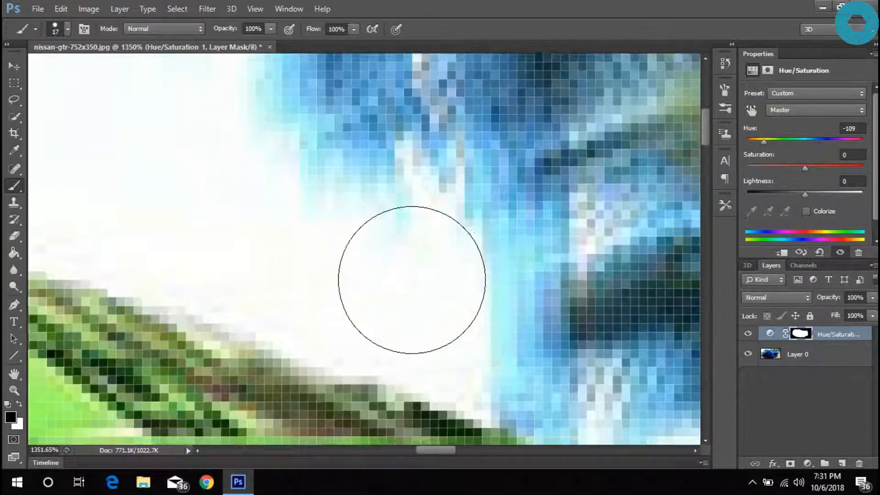
pyautogui.moveTo(481, 341)
pyautogui.mouseDown()
pyautogui.moveTo(377, 320)
pyautogui.moveTo(167, 237)
pyautogui.mouseUp()
pyautogui.hscroll(-1, 164, 241)
pyautogui.scroll(4, 297, 330)
pyautogui.scroll(-2, 293, 336)
pyautogui.hscroll(-1, 295, 330)
pyautogui.scroll(-2, 321, 311)
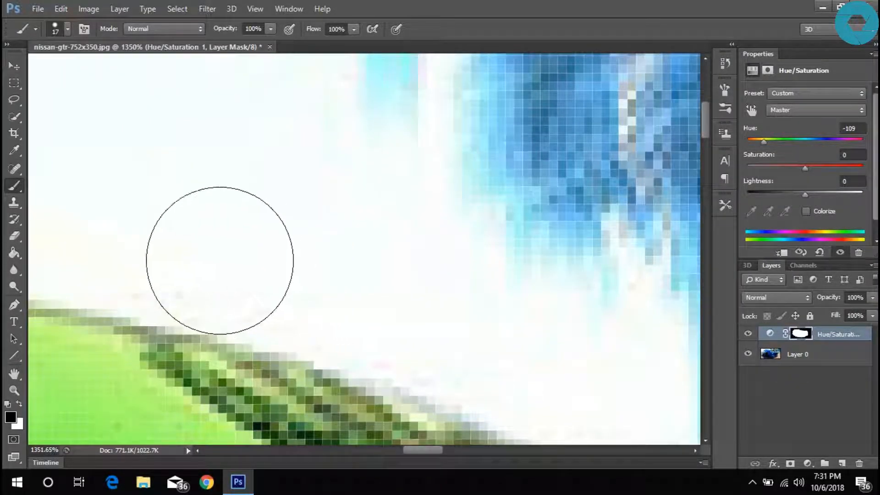
pyautogui.hscroll(-1, 193, 256)
pyautogui.hscroll(-5, 170, 252)
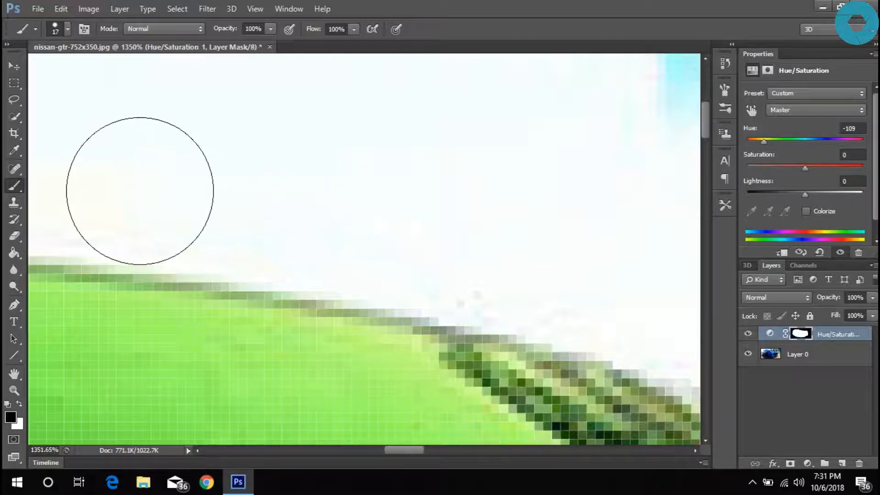
# Mask out the pale sky along the windshield's upper edge as far as the dark seam at the windshield pillar
pyautogui.hscroll(-1, 120, 183)
pyautogui.hscroll(-4, 120, 184)
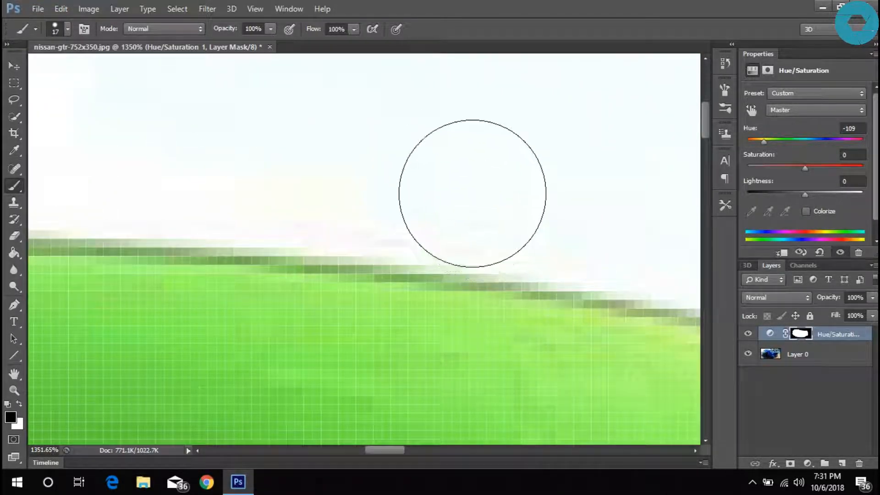
pyautogui.hscroll(-2, 138, 179)
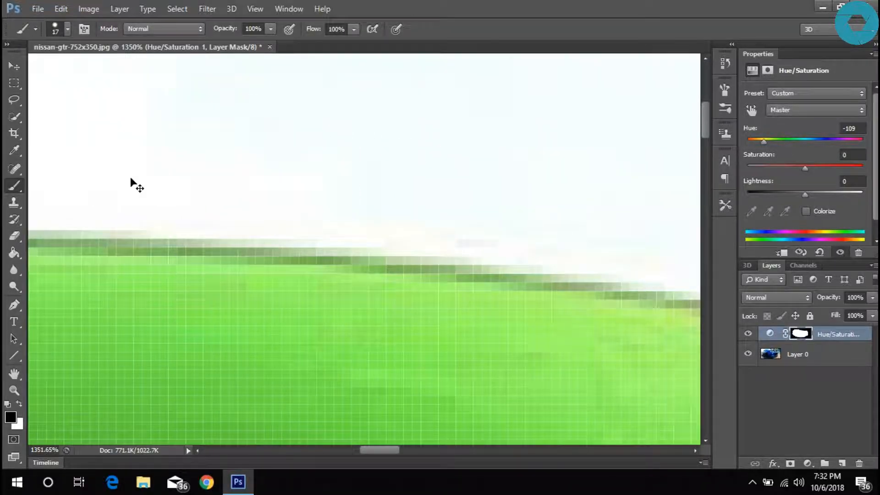
pyautogui.scroll(-3, 472, 100)
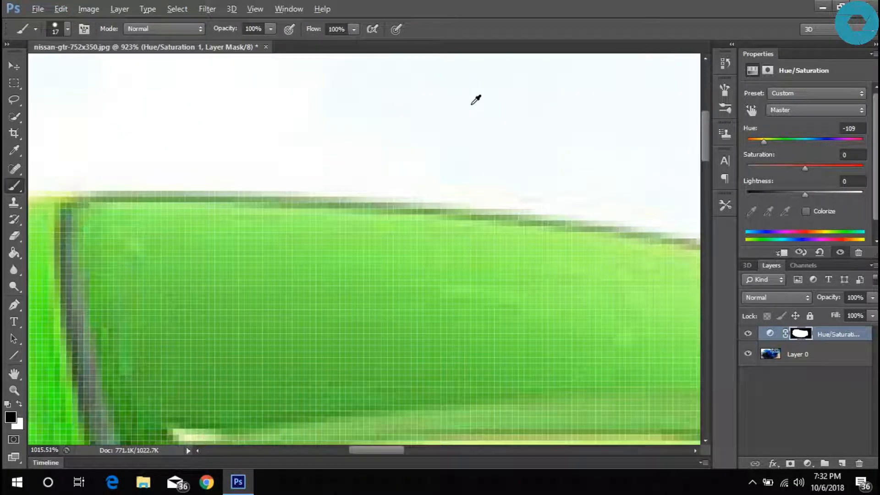
pyautogui.scroll(3, 466, 103)
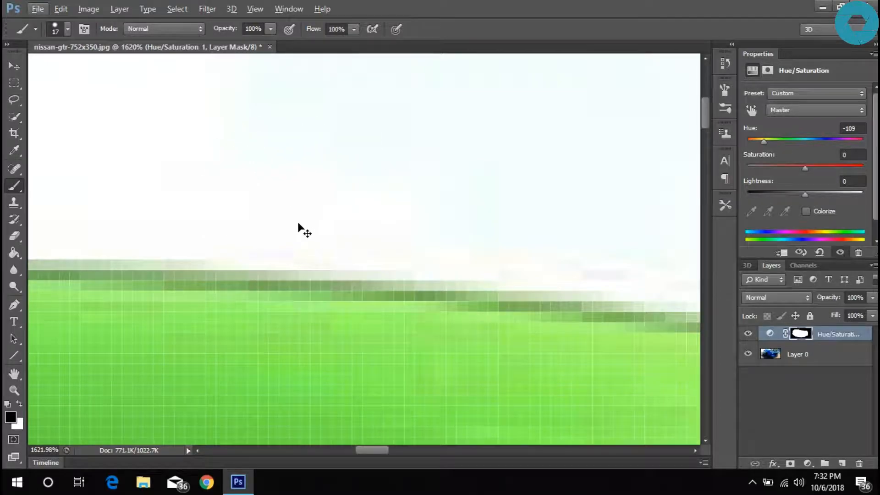
pyautogui.hscroll(-2, 285, 213)
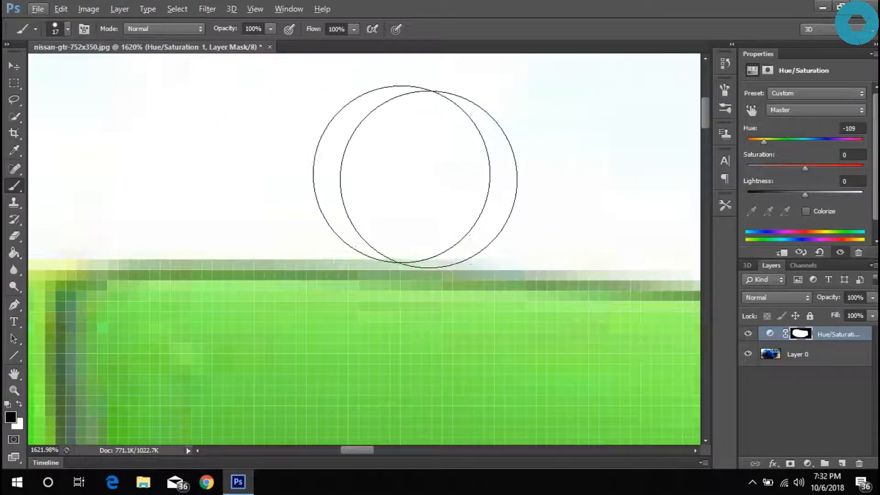
pyautogui.hscroll(-3, 144, 179)
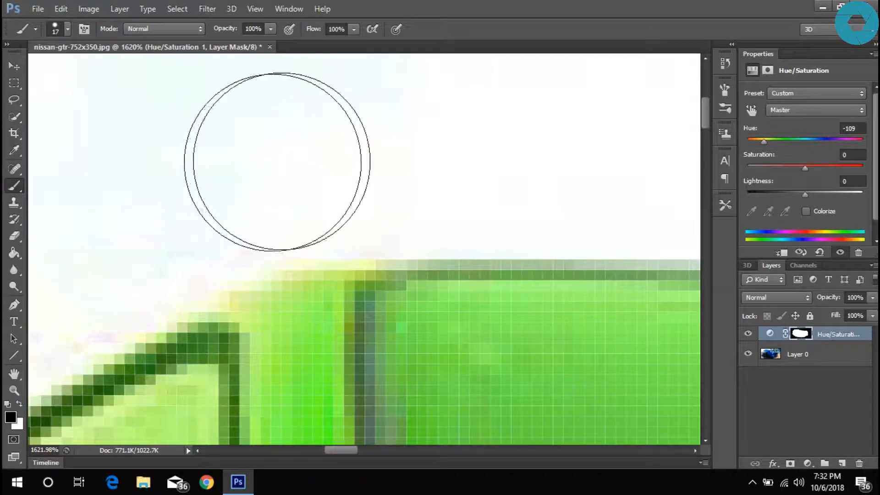
# Mask out the sky around the top of the windshield pillar and down the side window's slanted frame to the side mirror
pyautogui.scroll(2, 137, 330)
pyautogui.scroll(-4, 157, 294)
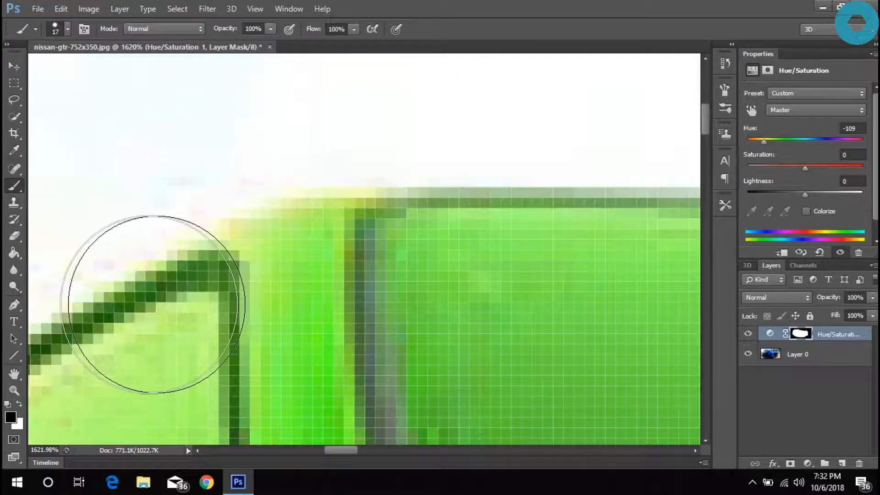
pyautogui.hscroll(-2, 143, 306)
pyautogui.scroll(-3, 91, 294)
pyautogui.hscroll(-3, 138, 215)
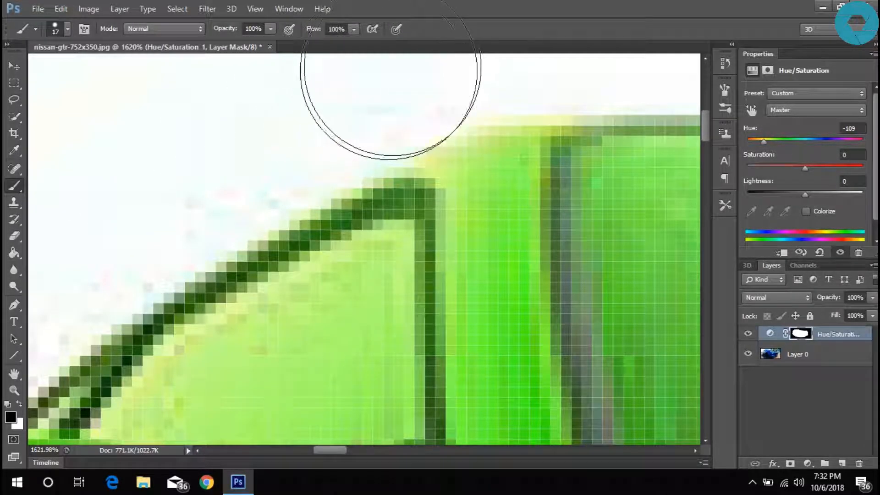
pyautogui.hscroll(-2, 226, 220)
pyautogui.scroll(-3, 138, 357)
pyautogui.hscroll(-4, 98, 281)
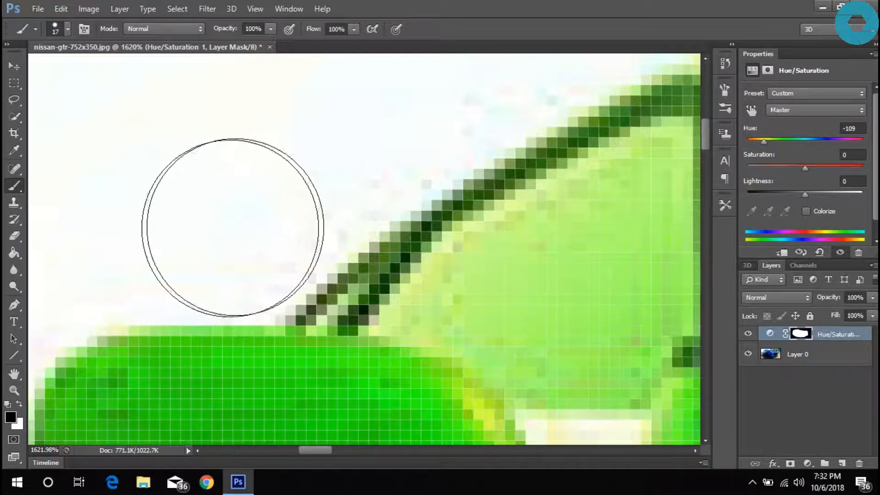
# Set the brush to 9 px and mask out the background around the side mirror's top and outer edge
pyautogui.rightClick(334, 249)
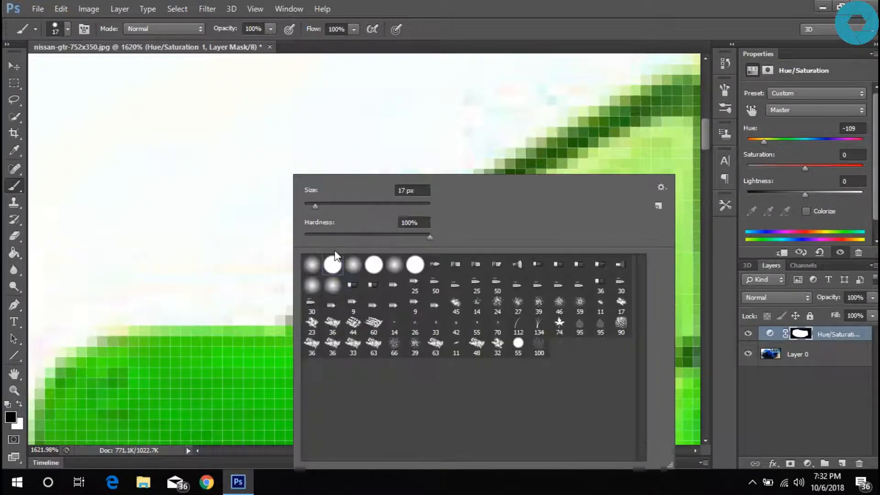
pyautogui.click(309, 207)
pyautogui.click(237, 264)
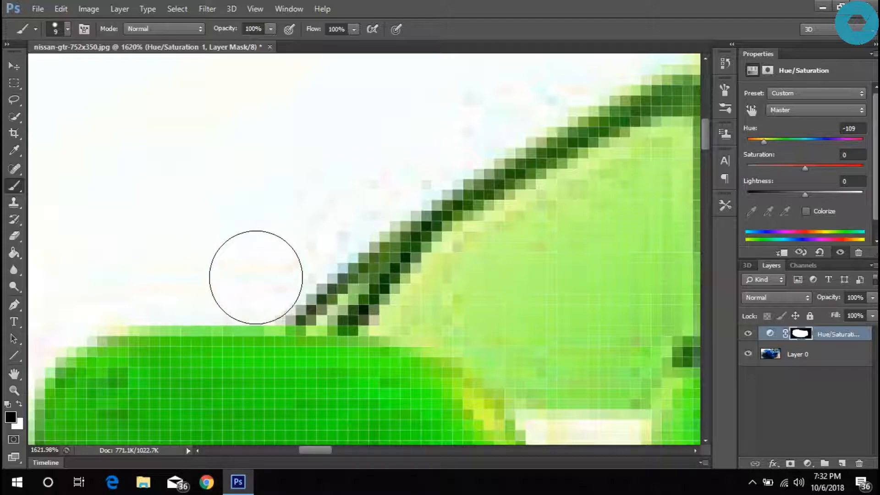
pyautogui.scroll(-3, 288, 251)
pyautogui.hscroll(-3, 247, 245)
pyautogui.scroll(-3, 165, 367)
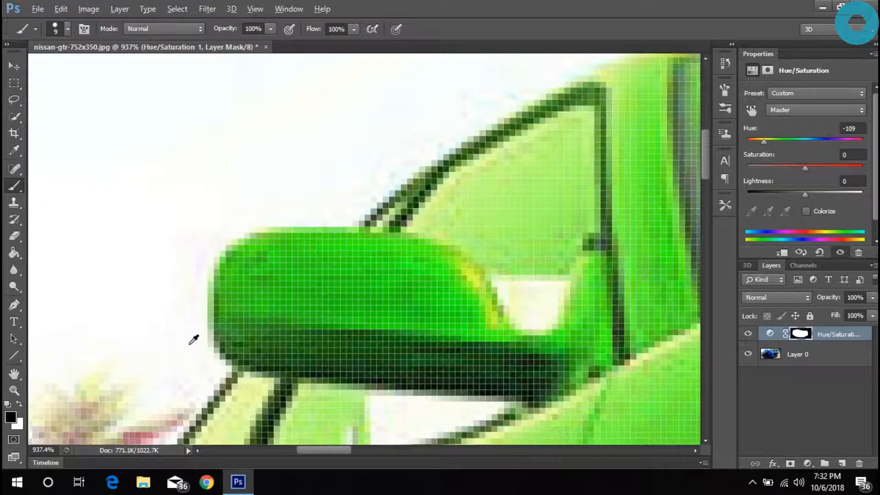
pyautogui.scroll(4, 196, 343)
pyautogui.moveTo(175, 242)
pyautogui.mouseDown()
pyautogui.moveTo(180, 142)
pyautogui.moveTo(248, 77)
pyautogui.mouseUp()
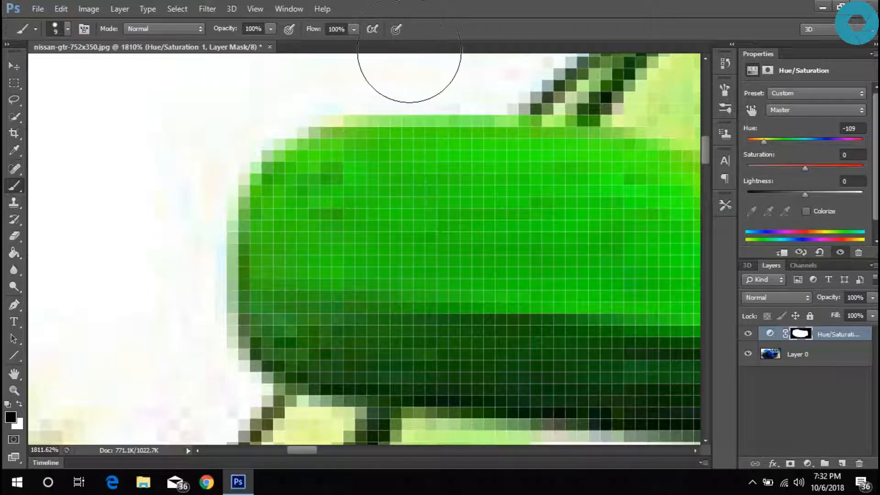
# Mask out the tinted background along the rear side window's slanted frame below the mirror, down to the car body
pyautogui.scroll(-5, 248, 271)
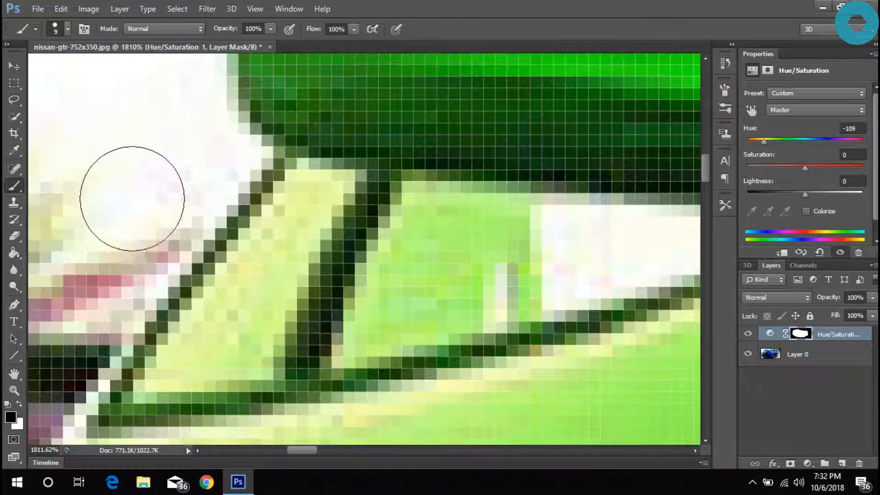
pyautogui.moveTo(131, 244)
pyautogui.mouseDown()
pyautogui.moveTo(181, 183)
pyautogui.moveTo(197, 147)
pyautogui.moveTo(172, 122)
pyautogui.moveTo(125, 191)
pyautogui.moveTo(205, 110)
pyautogui.mouseUp()
pyautogui.moveTo(79, 321)
pyautogui.mouseDown()
pyautogui.moveTo(89, 256)
pyautogui.moveTo(141, 268)
pyautogui.mouseUp()
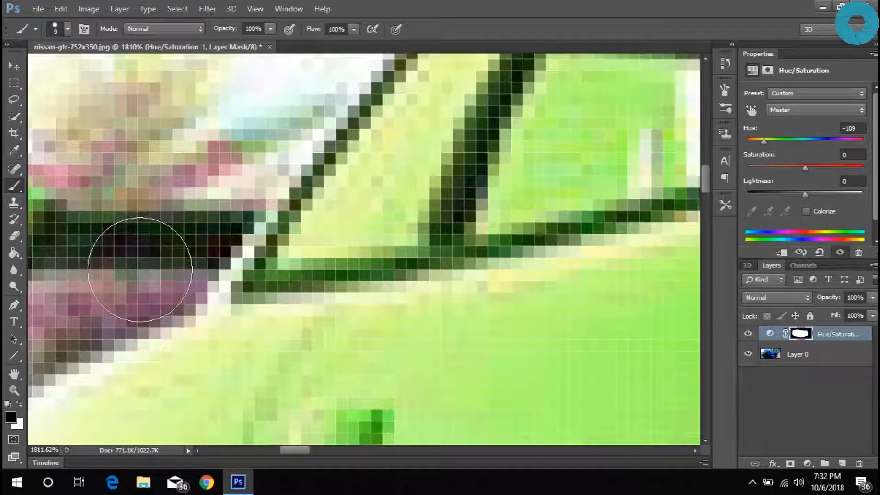
pyautogui.moveTo(214, 208); pyautogui.dragTo(291, 84)
pyautogui.moveTo(173, 230); pyautogui.dragTo(191, 312)
pyautogui.moveTo(64, 385); pyautogui.dragTo(139, 314)
# Mask out the tinted shrubbery just above the rear fender's upper curve, below the dark horizontal bar
pyautogui.hscroll(-1, 138, 314)
pyautogui.scroll(-3, 136, 320)
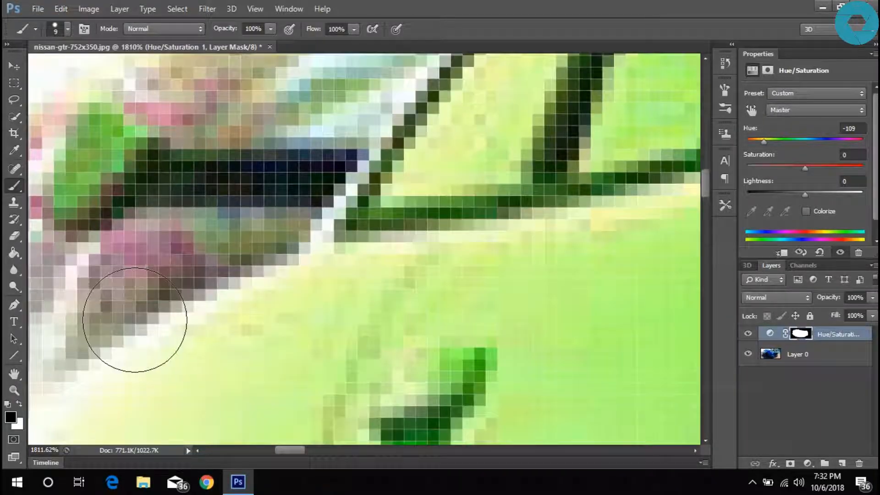
pyautogui.scroll(3, 136, 320)
pyautogui.hscroll(-4, 117, 370)
pyautogui.moveTo(175, 308)
pyautogui.mouseDown()
pyautogui.moveTo(155, 303)
pyautogui.moveTo(268, 230)
pyautogui.mouseUp()
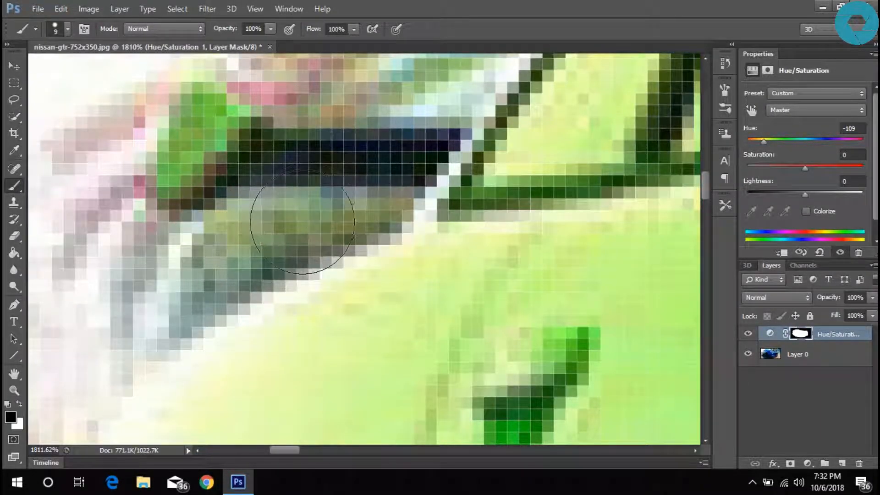
# Mask out the tinted palm leaves and foliage behind the rear fender, beside the rear side window
pyautogui.scroll(-8, 281, 229)
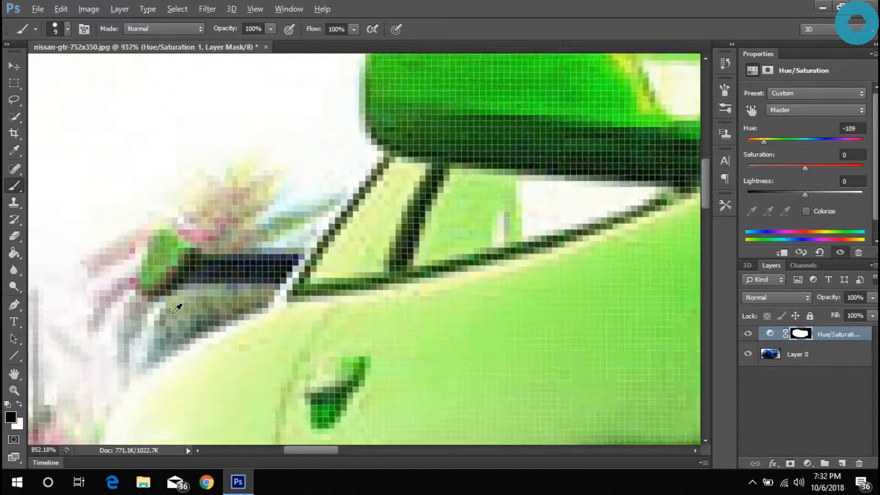
pyautogui.hscroll(-3, 152, 381)
pyautogui.scroll(-1, 183, 355)
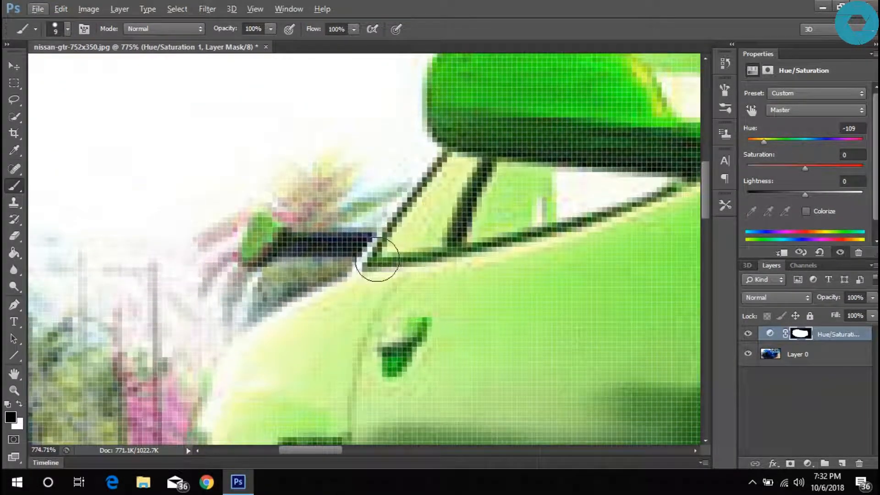
pyautogui.scroll(-2, 224, 338)
pyautogui.hscroll(-2, 211, 345)
pyautogui.scroll(2, 320, 210)
pyautogui.scroll(3, 319, 282)
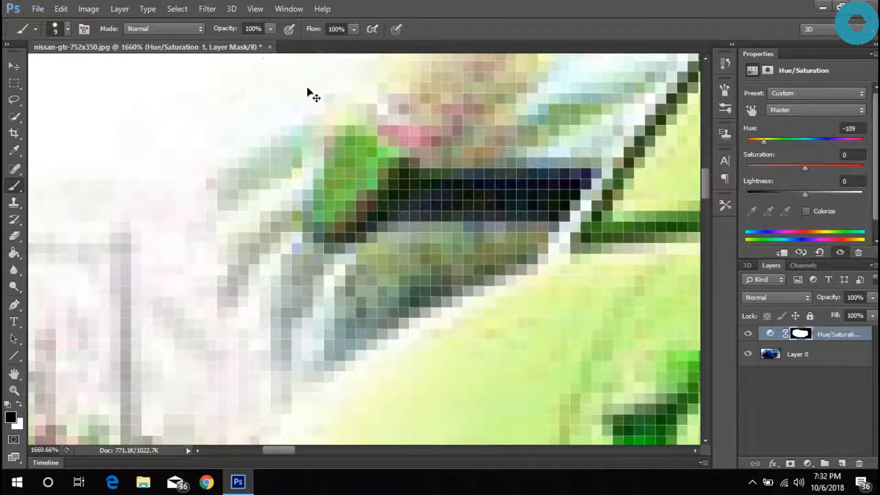
pyautogui.scroll(3, 304, 88)
pyautogui.hscroll(3, 321, 82)
pyautogui.moveTo(251, 147)
pyautogui.mouseDown()
pyautogui.moveTo(280, 126)
pyautogui.moveTo(321, 140)
pyautogui.moveTo(368, 179)
pyautogui.moveTo(370, 193)
pyautogui.moveTo(422, 182)
pyautogui.moveTo(449, 122)
pyautogui.moveTo(487, 146)
pyautogui.moveTo(462, 179)
pyautogui.moveTo(553, 116)
pyautogui.mouseUp()
# Mask out the pink-tinted plants and posts beside the rear fender's outer edge, above the rear tyre
pyautogui.scroll(-7, 375, 319)
pyautogui.hscroll(-2, 275, 403)
pyautogui.scroll(-4, 324, 304)
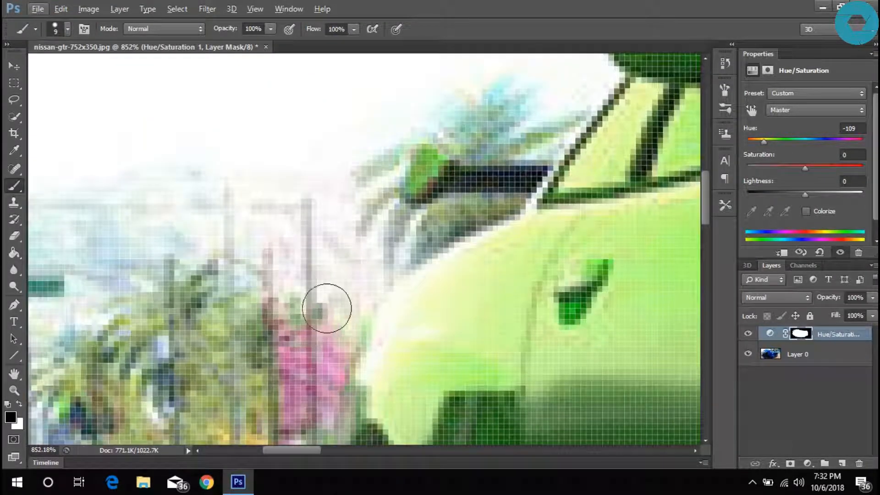
pyautogui.scroll(2, 335, 333)
pyautogui.scroll(2, 335, 333)
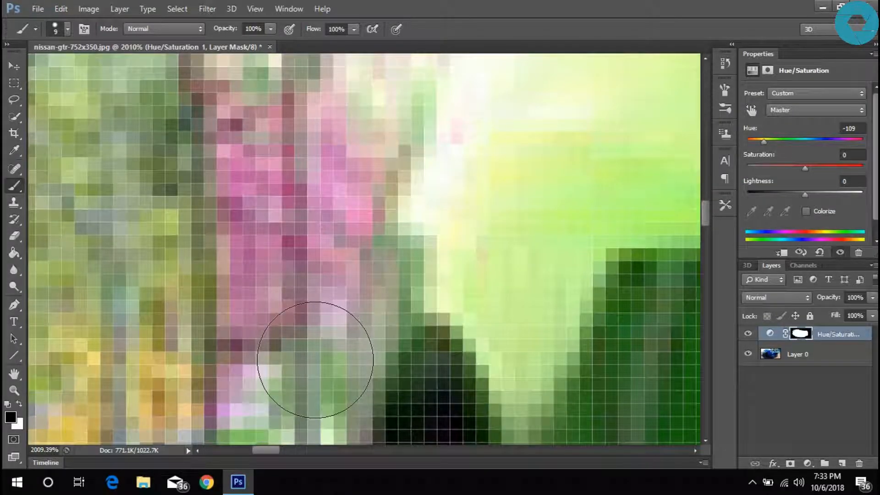
pyautogui.scroll(4, 353, 173)
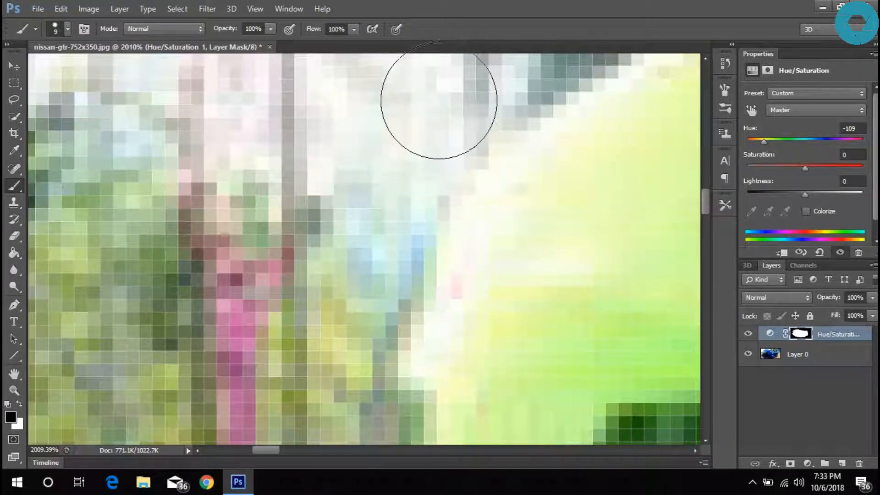
# Mask out the tinted trees, kerb and road directly beside the rear tyre with the 9 px brush
pyautogui.scroll(-2, 323, 306)
pyautogui.scroll(-5, 327, 301)
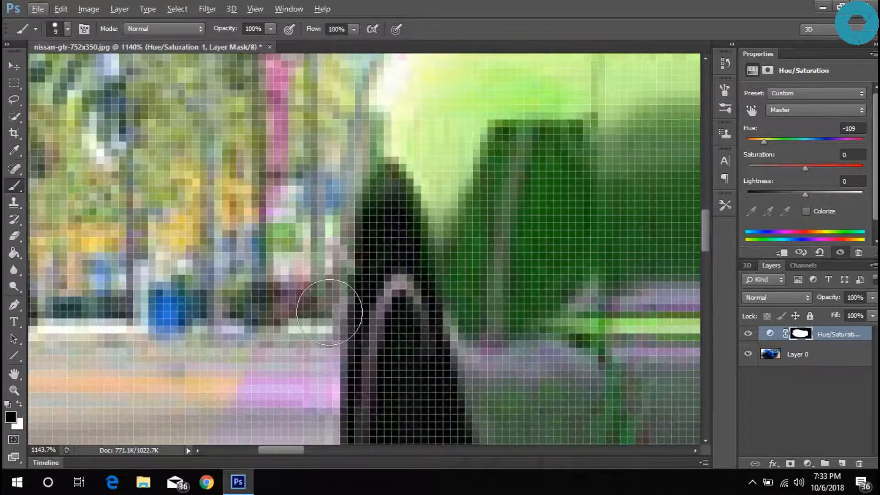
pyautogui.moveTo(303, 378); pyautogui.dragTo(310, 387)
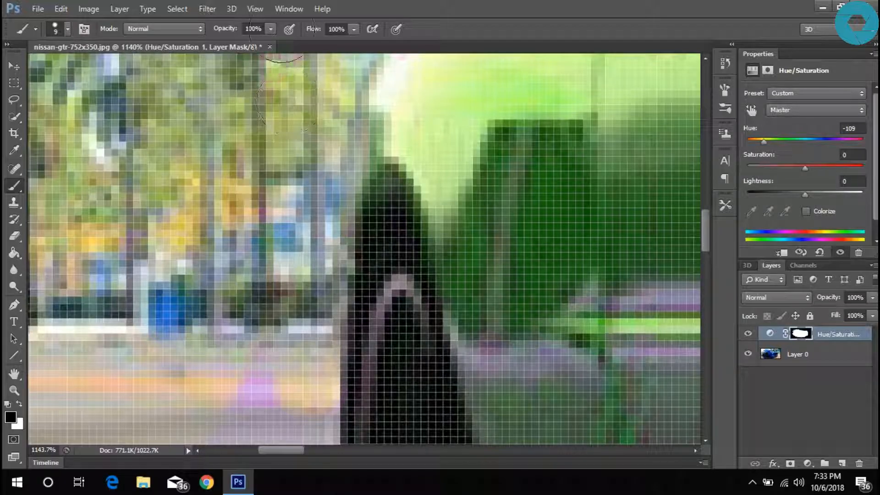
pyautogui.scroll(-1, 294, 203)
pyautogui.scroll(-6, 293, 204)
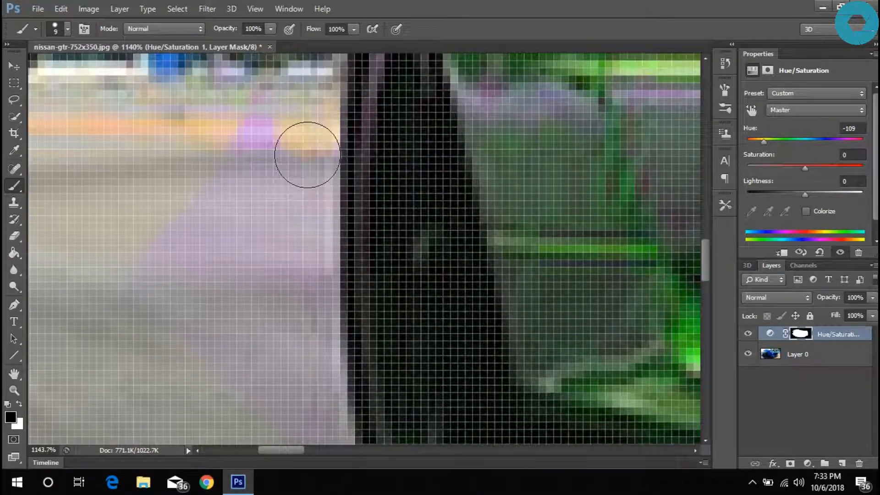
# Mask out the rear tyre and its wheel rim, from the tyre's upper tip to its base, with the 9 px brush
pyautogui.scroll(-3, 307, 155)
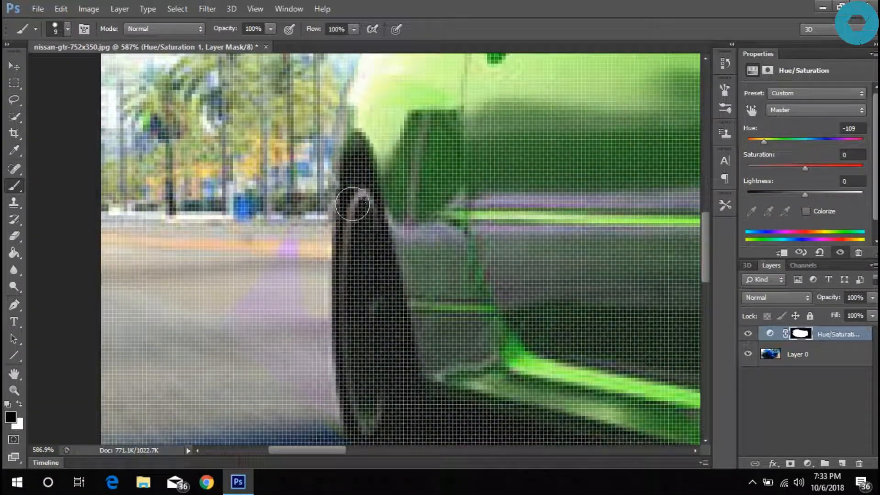
pyautogui.scroll(3, 352, 204)
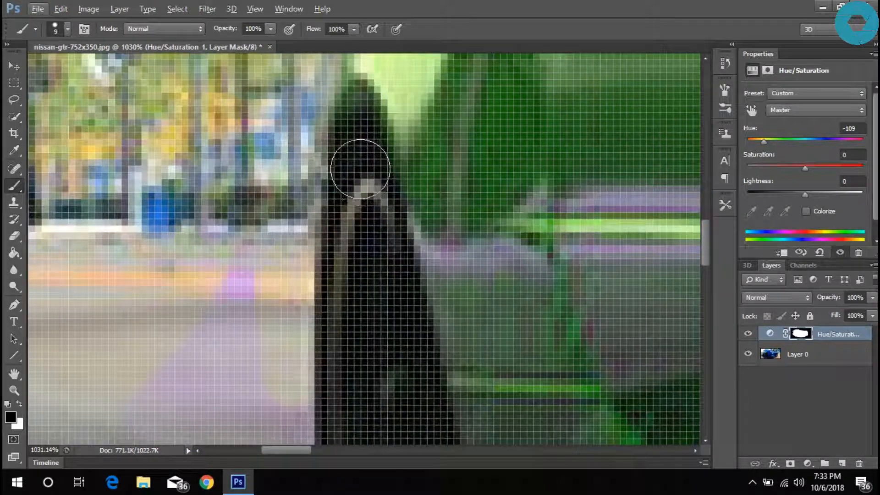
pyautogui.scroll(-3, 377, 269)
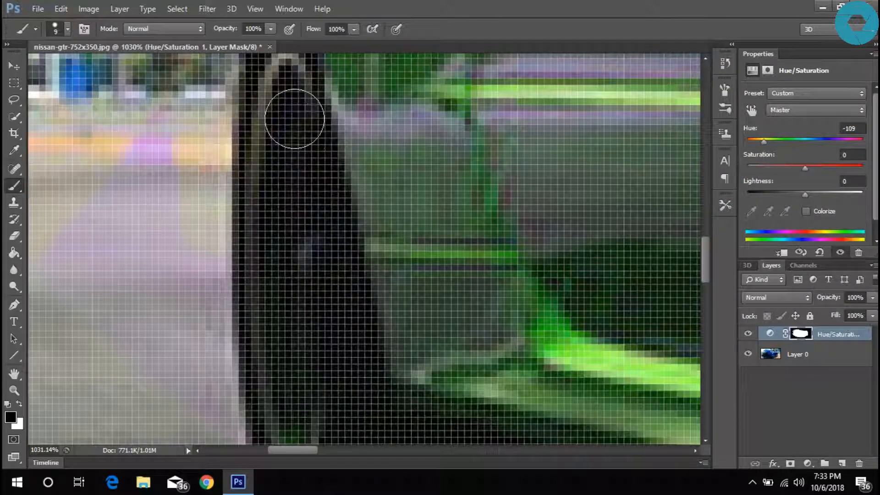
pyautogui.scroll(-4, 306, 359)
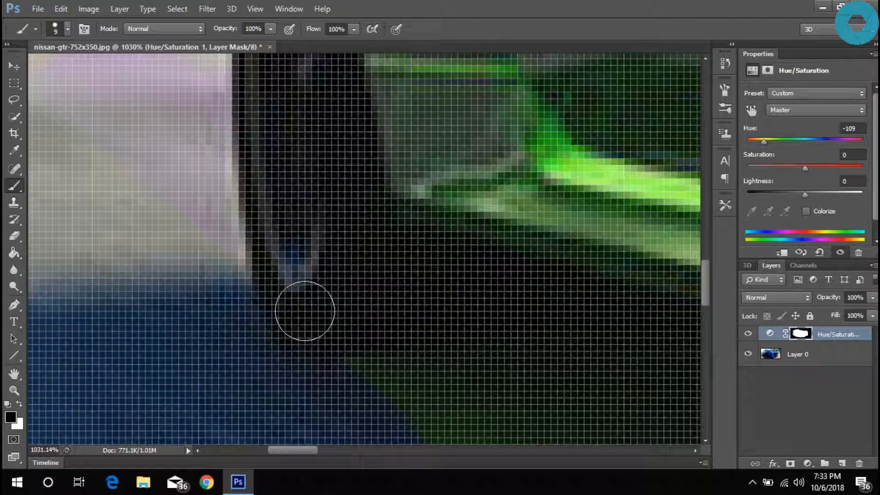
# Mask out the purple-tinted patch of road directly beside the rear tyre
pyautogui.scroll(-4, 232, 285)
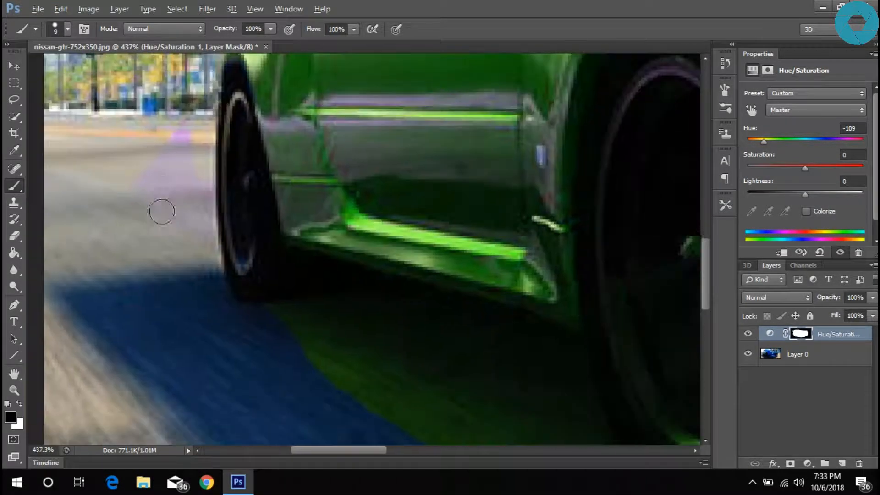
pyautogui.scroll(3, 177, 150)
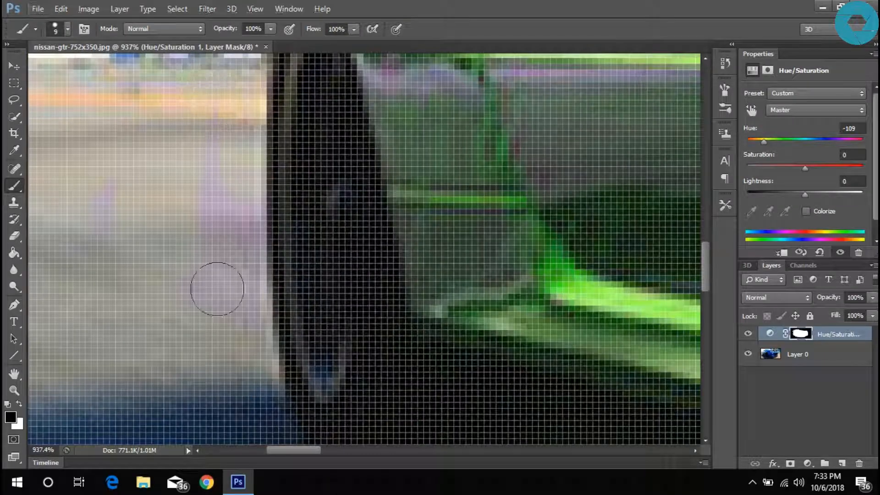
pyautogui.scroll(-2, 107, 152)
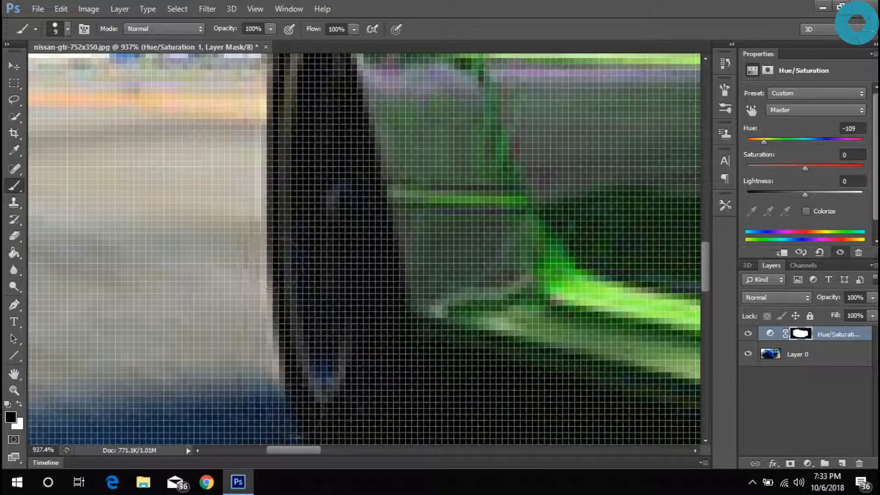
# Mask out the tinted shadow strip directly beneath the side skirt, from the rear tyre to the front tyre
pyautogui.scroll(-1, 296, 355)
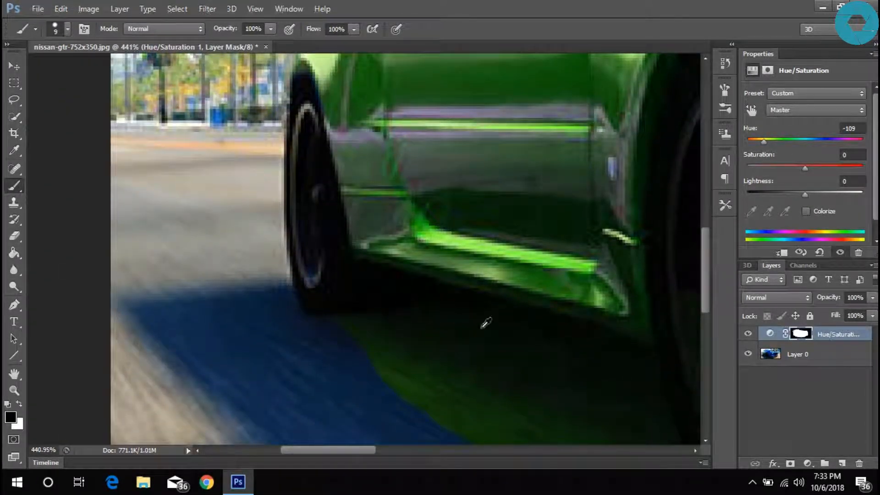
pyautogui.scroll(2, 483, 325)
pyautogui.scroll(-3, 499, 321)
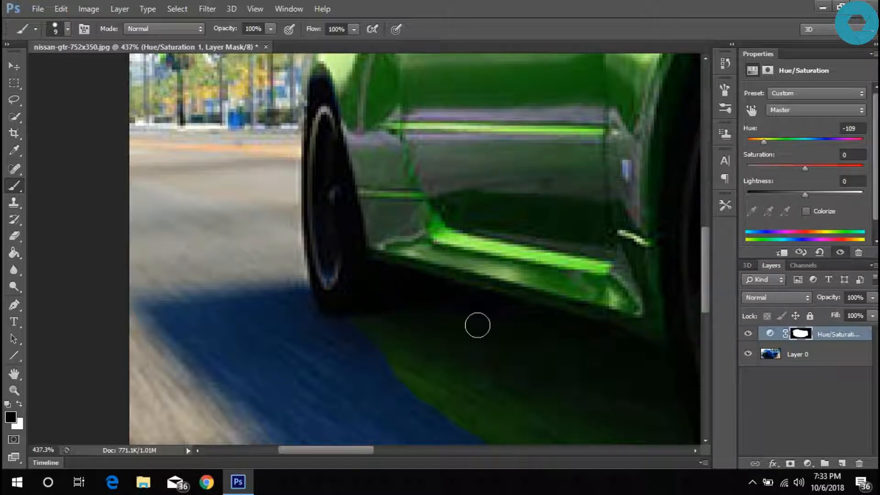
pyautogui.hscroll(3, 515, 338)
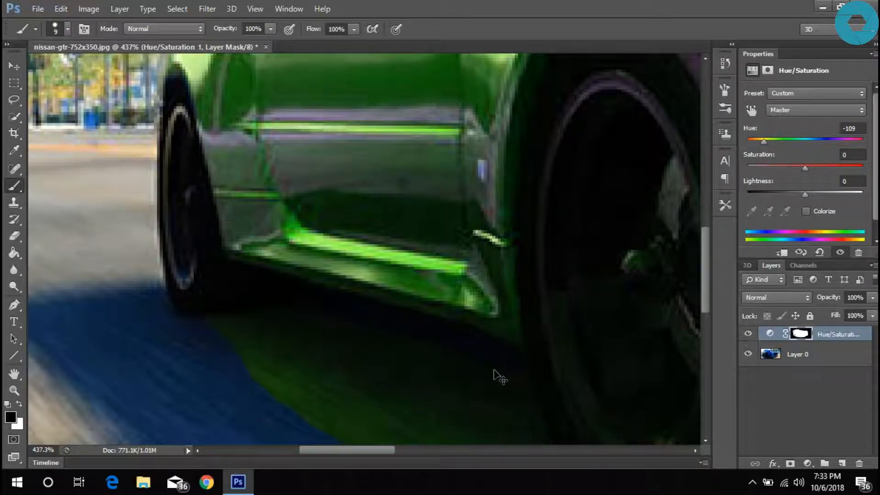
pyautogui.hscroll(2, 495, 372)
pyautogui.scroll(-2, 495, 373)
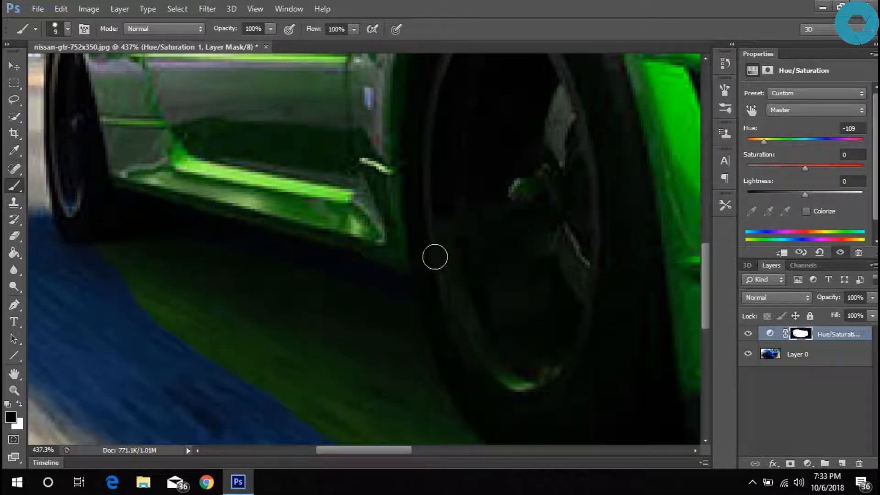
# Mask out the front tyre's door-side edge and its upper curve beneath the wheel arch
pyautogui.scroll(3, 457, 189)
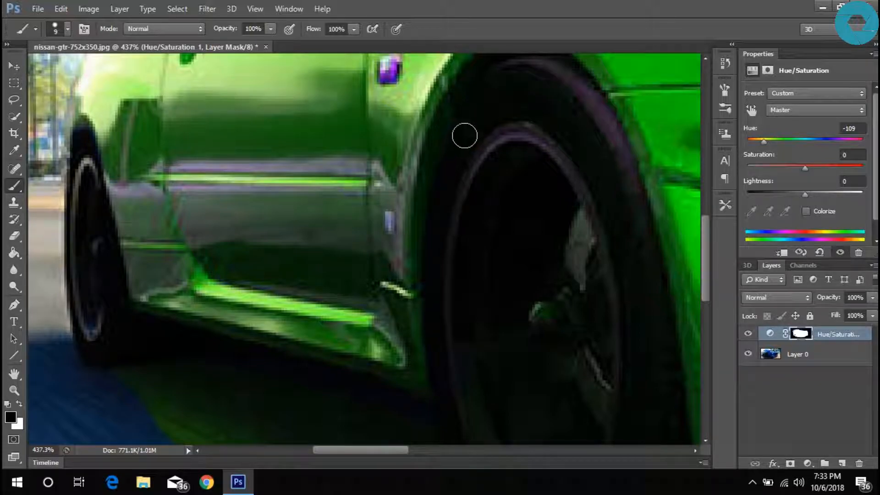
pyautogui.scroll(3, 493, 110)
pyautogui.hscroll(2, 521, 102)
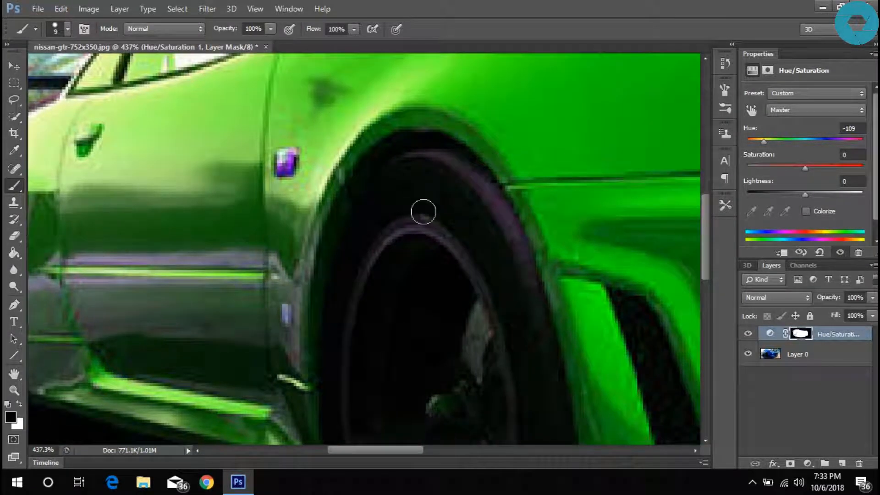
pyautogui.scroll(1, 411, 251)
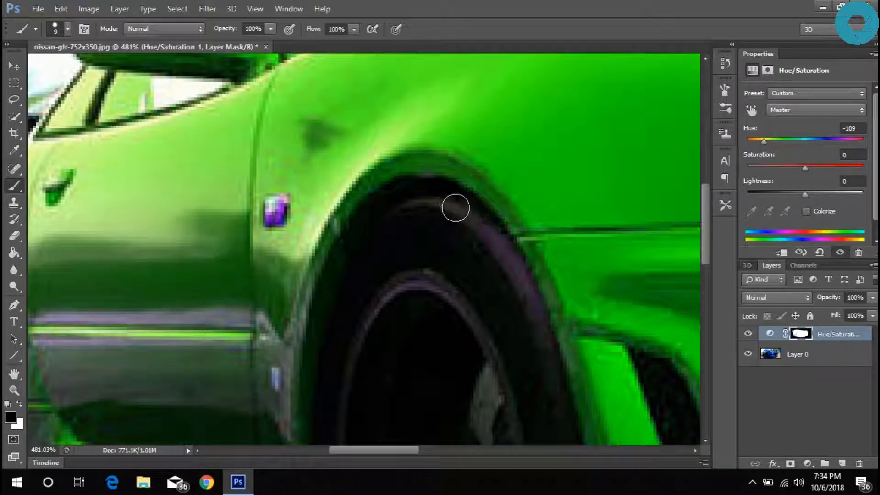
pyautogui.hscroll(2, 490, 279)
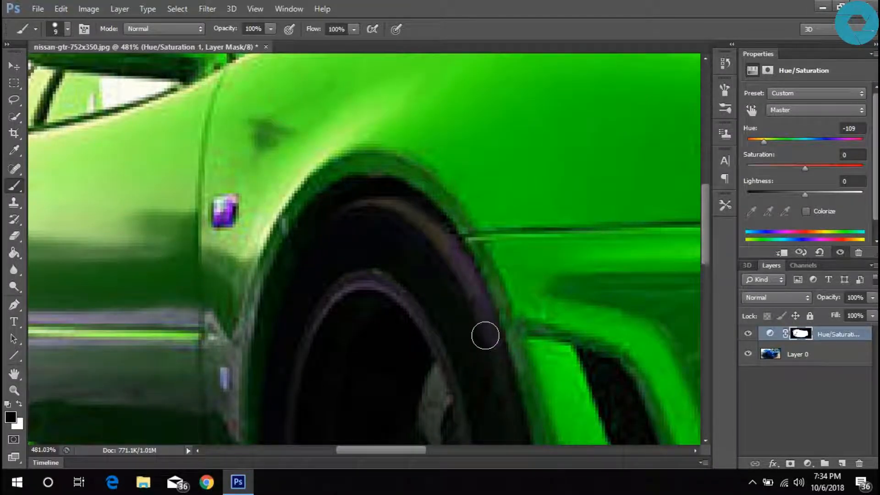
# Mask out the front tyre's outer edge beside the bumper vent, down to the road
pyautogui.scroll(-7, 509, 310)
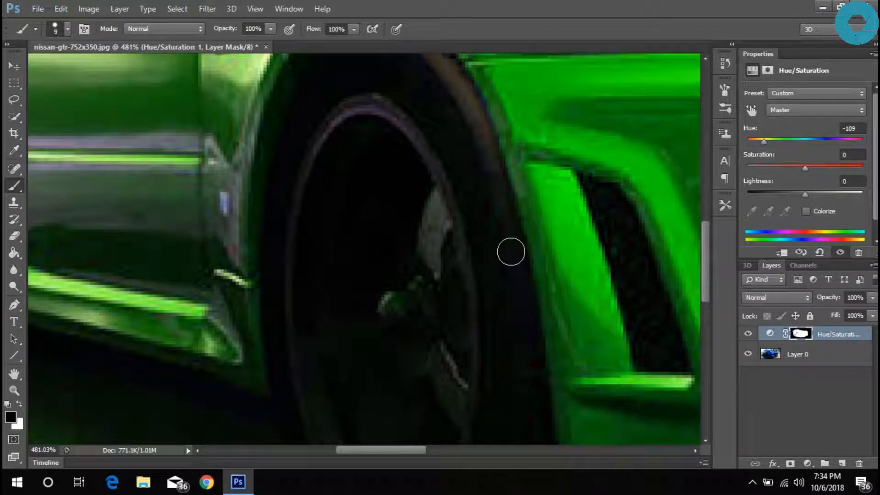
pyautogui.scroll(-5, 580, 314)
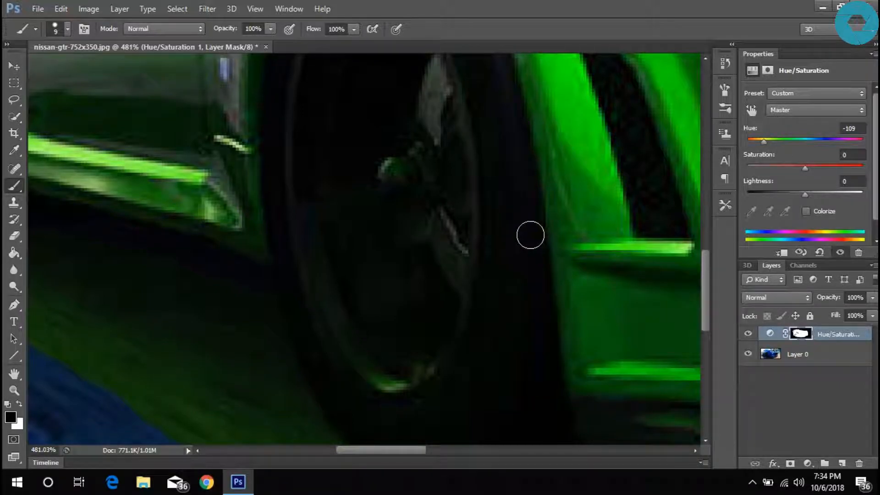
pyautogui.scroll(-6, 493, 113)
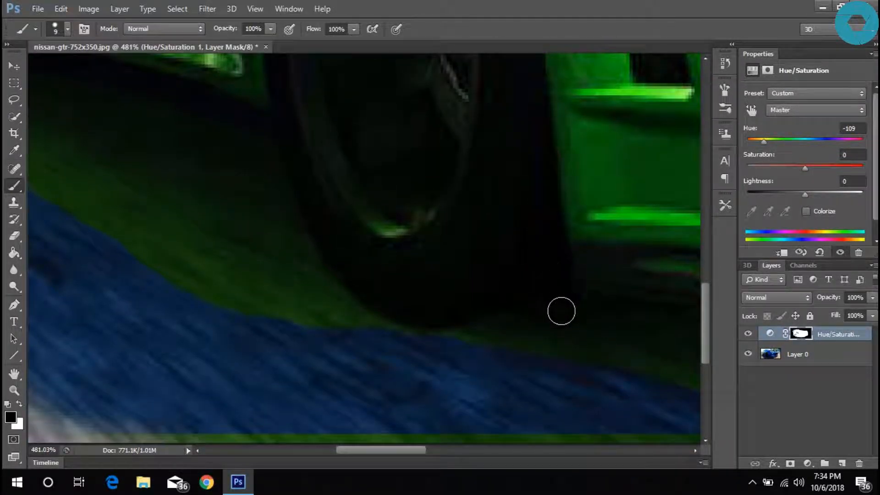
# Mask out the tinted shadow along the underside of the front bumper, starting at the front tyre
pyautogui.hscroll(8, 558, 304)
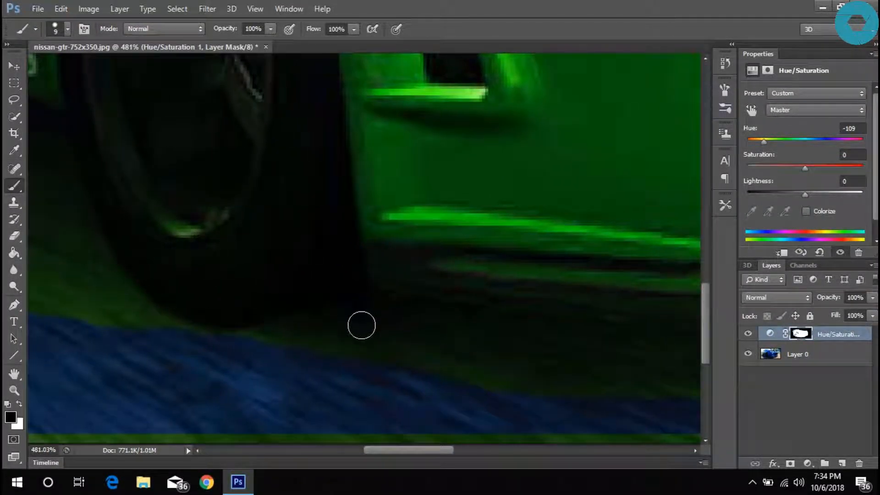
pyautogui.scroll(-3, 435, 333)
pyautogui.scroll(2, 477, 360)
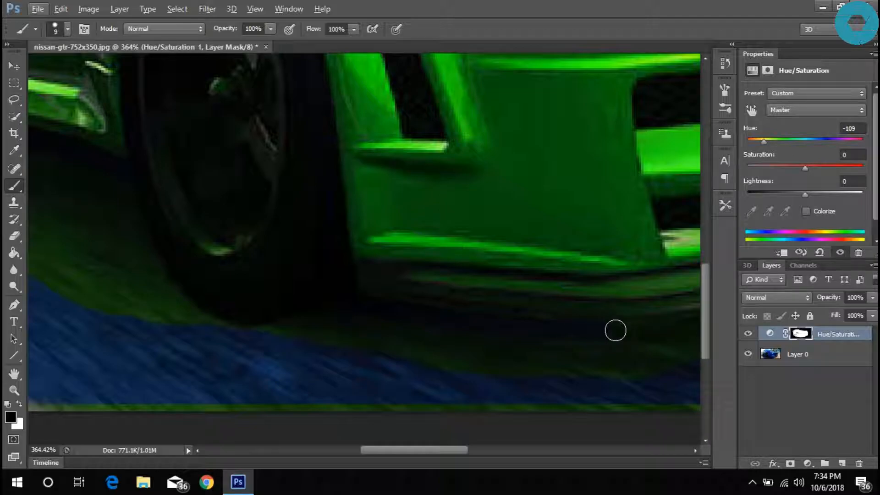
pyautogui.hscroll(10, 664, 334)
pyautogui.hscroll(2, 503, 344)
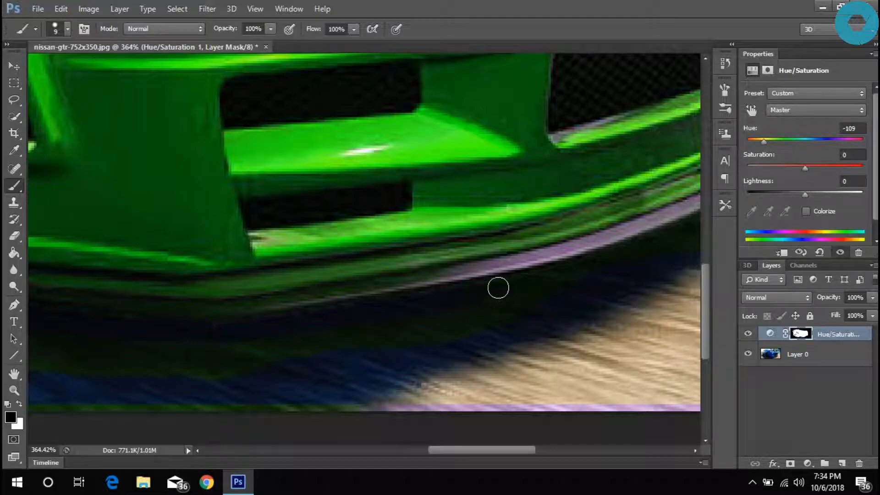
# Mask out the tinted shadow hugging the underside of the curved front lip, below the main grille
pyautogui.hscroll(3, 558, 279)
pyautogui.scroll(3, 454, 355)
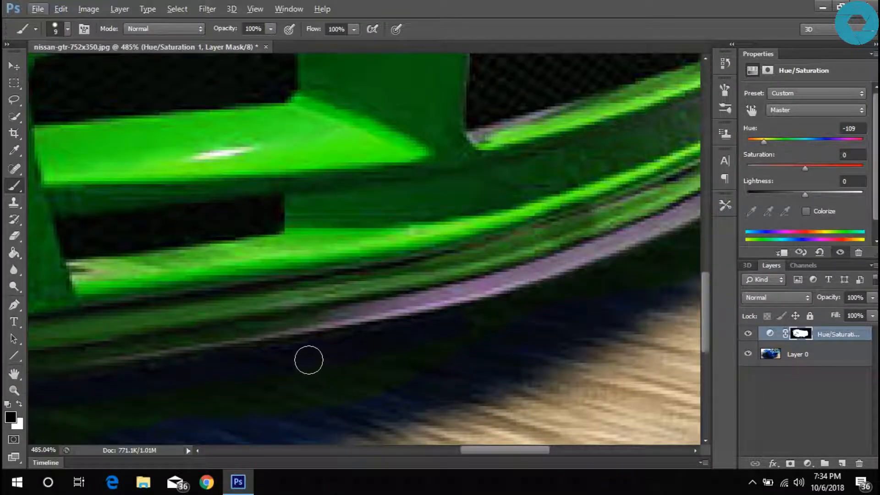
pyautogui.hscroll(2, 558, 281)
pyautogui.scroll(3, 547, 287)
pyautogui.scroll(-2, 546, 289)
pyautogui.hscroll(3, 531, 302)
pyautogui.scroll(2, 449, 316)
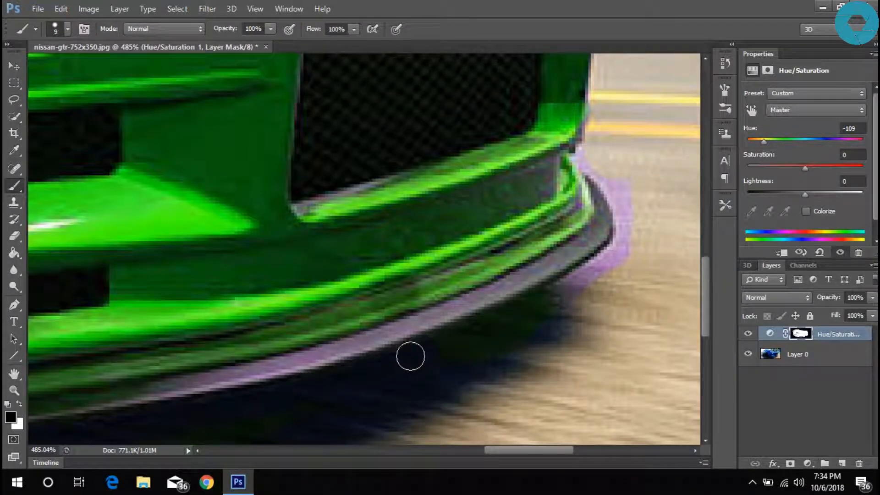
# Mask out the purple-tinted road around the front lip's outer corner and enlarge the brush to 38 px
pyautogui.moveTo(600, 257); pyautogui.dragTo(621, 238)
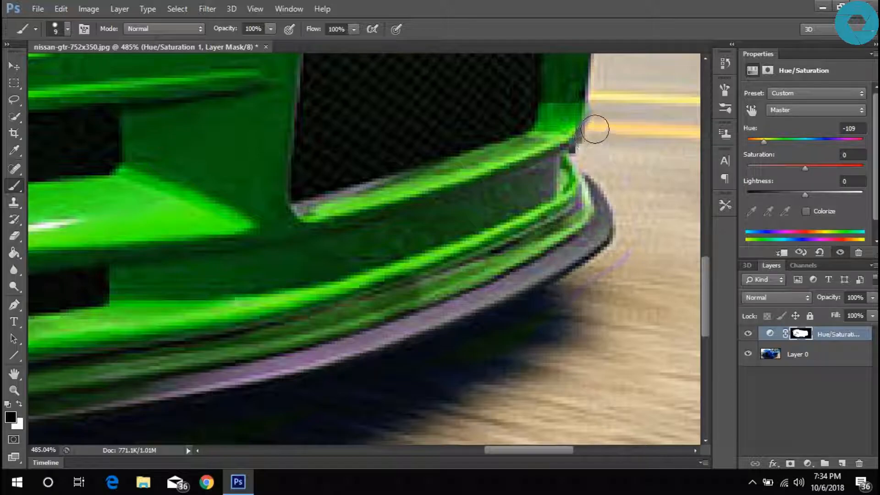
pyautogui.scroll(-1, 616, 107)
pyautogui.rightClick(615, 243)
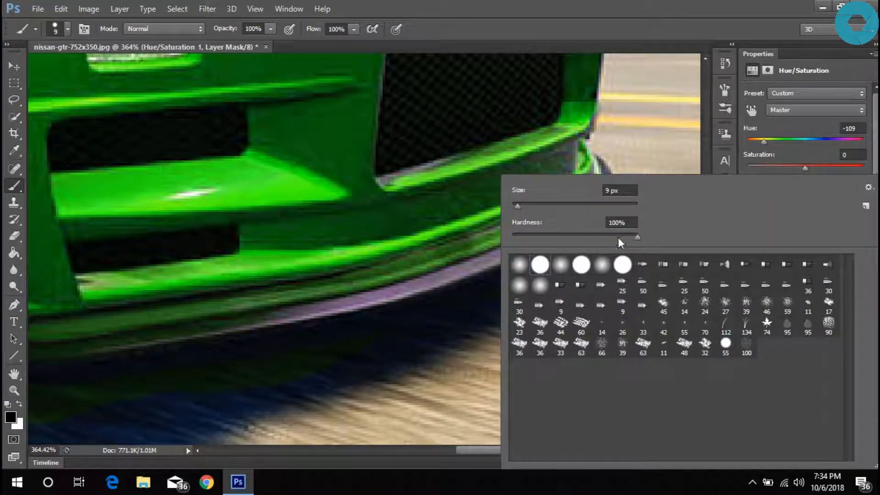
pyautogui.click(537, 202)
pyautogui.click(779, 125)
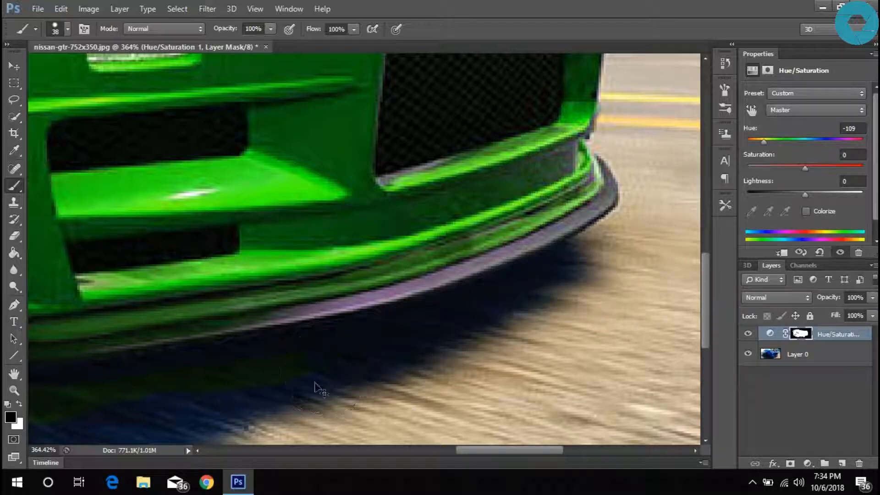
# Mask out the remaining green-tinted shadow and road below the front bumper with the 38 px brush
pyautogui.hscroll(-3, 275, 403)
pyautogui.moveTo(238, 431)
pyautogui.mouseDown()
pyautogui.moveTo(334, 383)
pyautogui.moveTo(314, 379)
pyautogui.moveTo(188, 421)
pyautogui.moveTo(172, 414)
pyautogui.moveTo(267, 425)
pyautogui.moveTo(320, 419)
pyautogui.mouseUp()
pyautogui.hscroll(-6, 192, 424)
pyautogui.hscroll(-6, 174, 411)
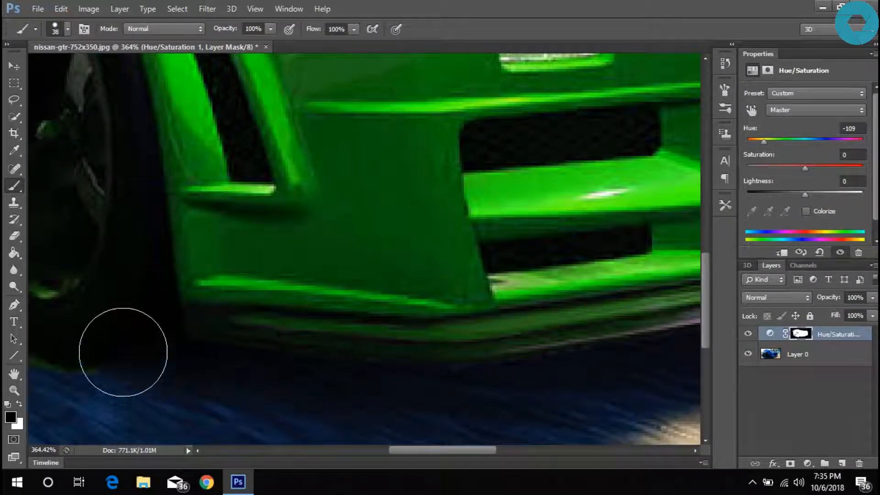
pyautogui.hscroll(-6, 108, 249)
# Mask out the front wheel's rim, spokes and hub along with the tinted shadow beside the tyre
pyautogui.moveTo(243, 348)
pyautogui.mouseDown()
pyautogui.moveTo(208, 342)
pyautogui.moveTo(218, 213)
pyautogui.moveTo(230, 191)
pyautogui.mouseUp()
pyautogui.scroll(3, 235, 232)
pyautogui.moveTo(226, 226)
pyautogui.mouseDown()
pyautogui.moveTo(247, 228)
pyautogui.moveTo(226, 154)
pyautogui.moveTo(199, 194)
pyautogui.moveTo(192, 313)
pyautogui.moveTo(192, 235)
pyautogui.moveTo(182, 244)
pyautogui.moveTo(157, 330)
pyautogui.moveTo(103, 344)
pyautogui.moveTo(137, 365)
pyautogui.moveTo(147, 436)
pyautogui.mouseUp()
pyautogui.scroll(-5, 145, 372)
pyautogui.hscroll(-3, 121, 409)
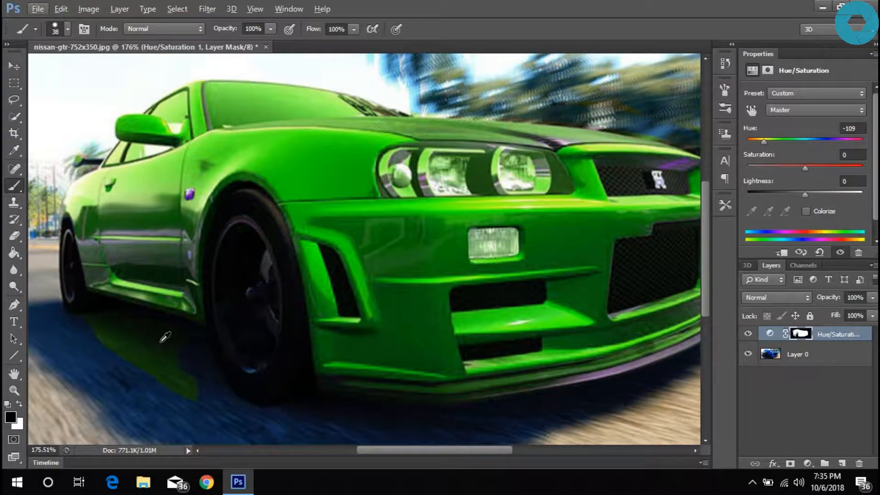
# Mask out the remaining green-tinted road shadow between the front and rear tyres, below the side skirt
pyautogui.scroll(5, 172, 354)
pyautogui.scroll(2, 177, 350)
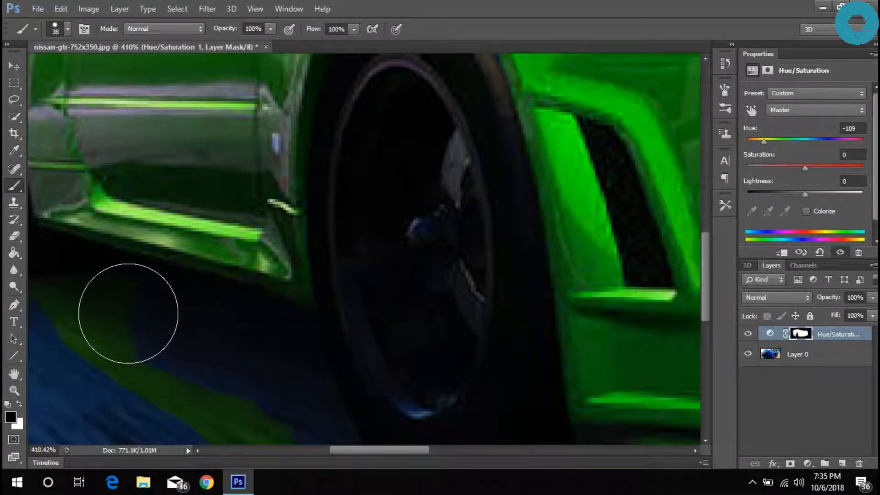
pyautogui.scroll(-3, 98, 357)
pyautogui.moveTo(103, 307)
pyautogui.mouseDown()
pyautogui.moveTo(239, 402)
pyautogui.moveTo(313, 406)
pyautogui.mouseUp()
pyautogui.click(189, 315)
pyautogui.scroll(-3, 133, 344)
pyautogui.scroll(-3, 140, 316)
pyautogui.scroll(4, 174, 321)
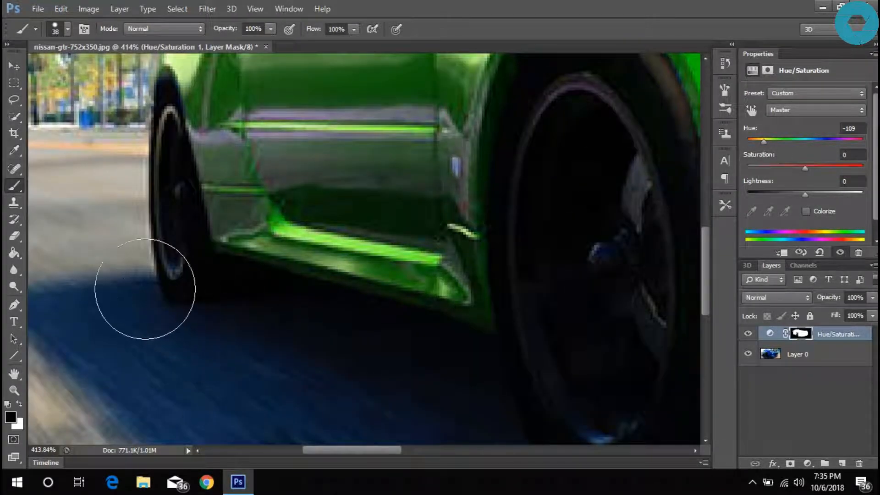
# Examine the car's outline around the door mirror, rear fender and bonnet edge for leftover tinted background
pyautogui.scroll(-2, 124, 261)
pyautogui.scroll(-2, 91, 206)
pyautogui.scroll(5, 133, 132)
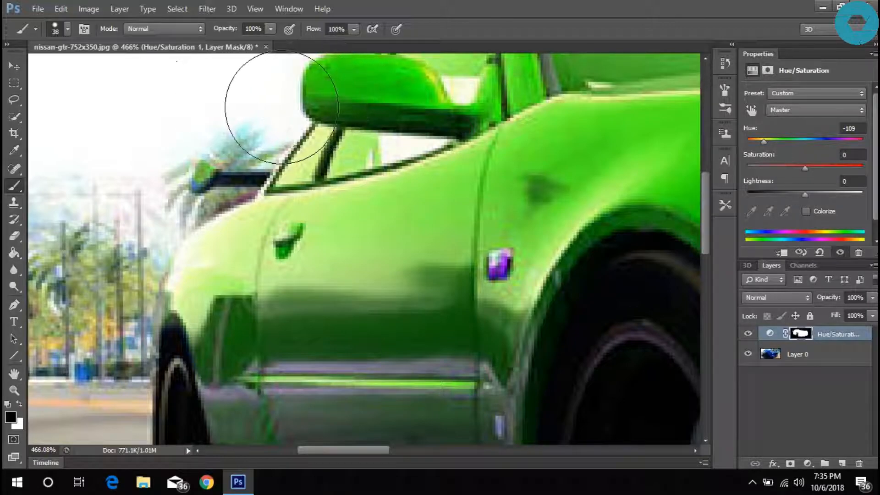
pyautogui.scroll(-2, 241, 118)
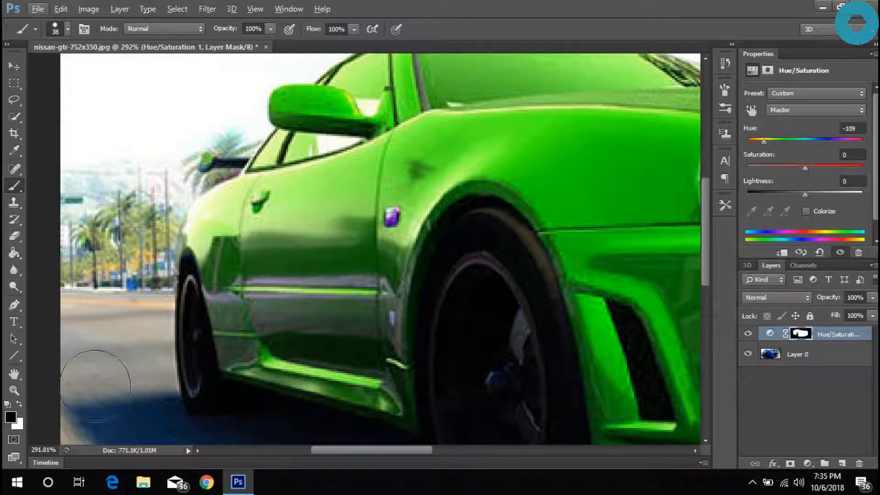
pyautogui.scroll(-3, 117, 93)
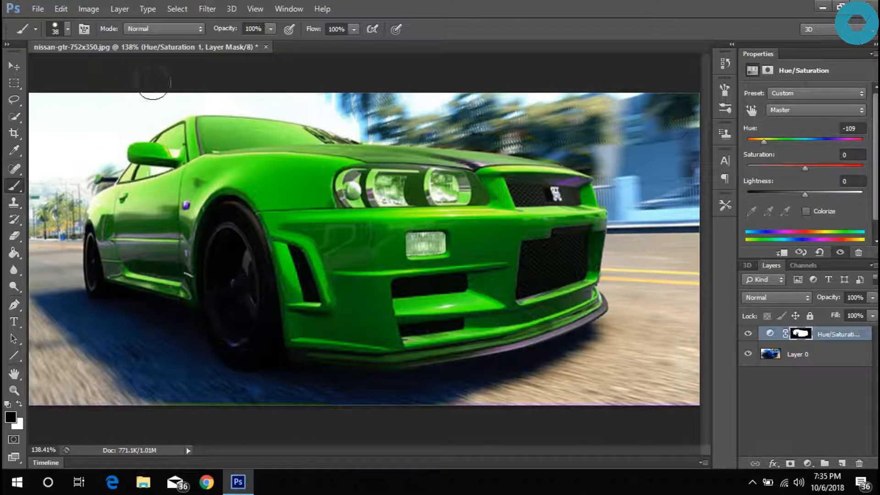
pyautogui.scroll(5, 604, 144)
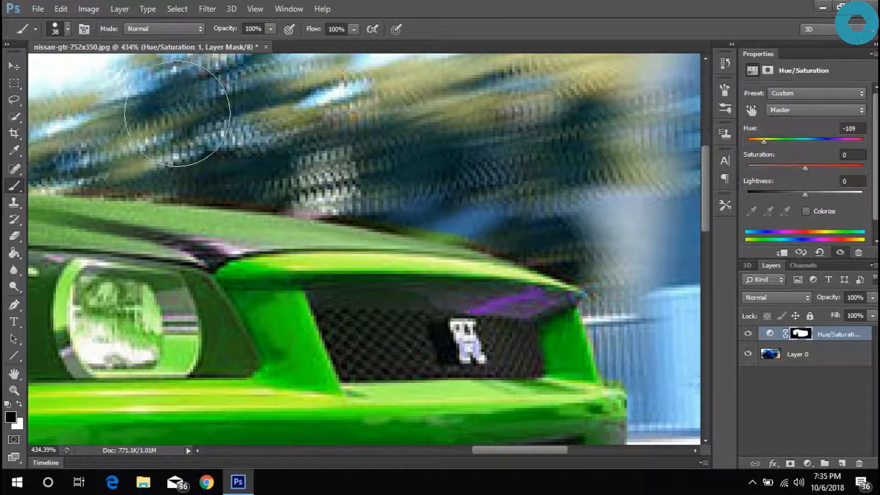
pyautogui.scroll(-2, 564, 248)
pyautogui.scroll(3, 435, 216)
pyautogui.scroll(2, 401, 215)
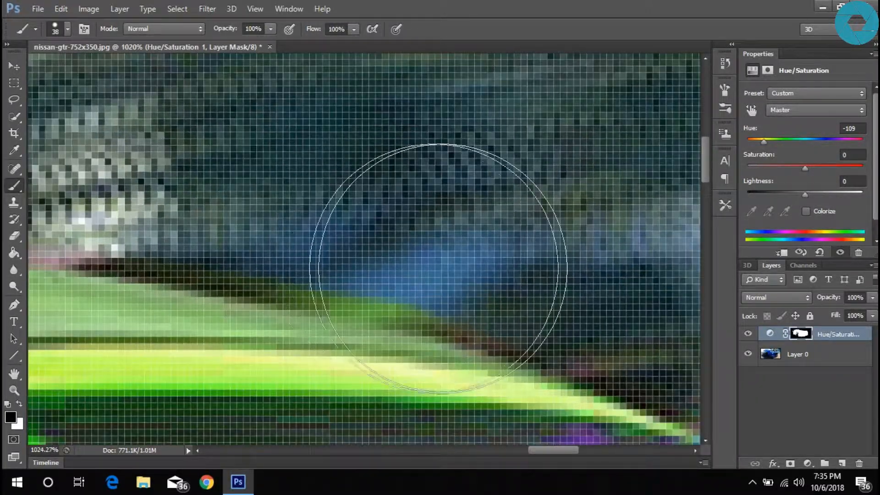
# Reduce the brush to 7 px and mask out the tinted background fringe along the bonnet's far edge
pyautogui.rightClick(445, 214)
pyautogui.click(471, 203)
pyautogui.click(344, 276)
pyautogui.moveTo(344, 276)
pyautogui.mouseDown()
pyautogui.moveTo(601, 369)
pyautogui.moveTo(417, 308)
pyautogui.moveTo(98, 246)
pyautogui.mouseUp()
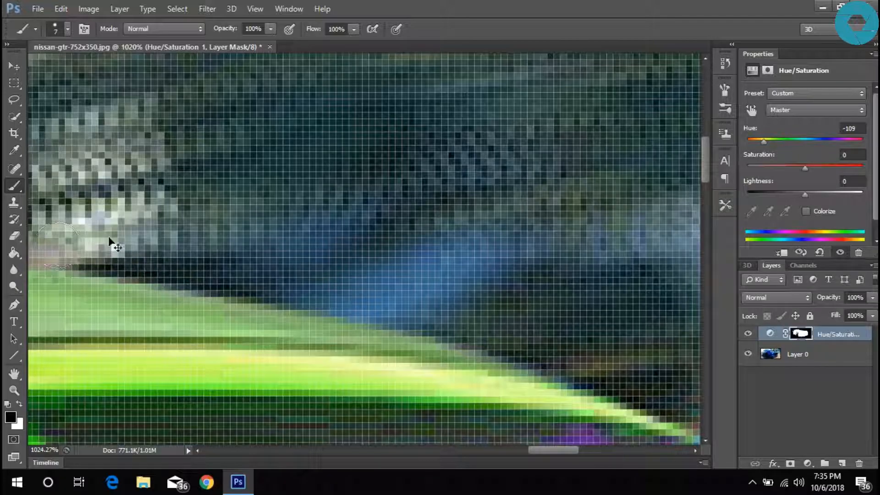
pyautogui.scroll(-5, 87, 219)
pyautogui.scroll(5, 87, 219)
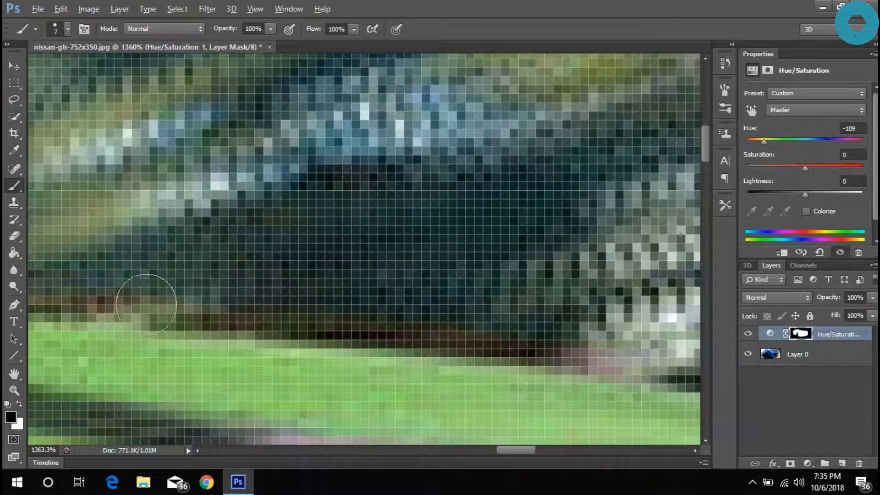
pyautogui.moveTo(215, 317)
pyautogui.mouseDown()
pyautogui.moveTo(186, 301)
pyautogui.moveTo(592, 339)
pyautogui.mouseUp()
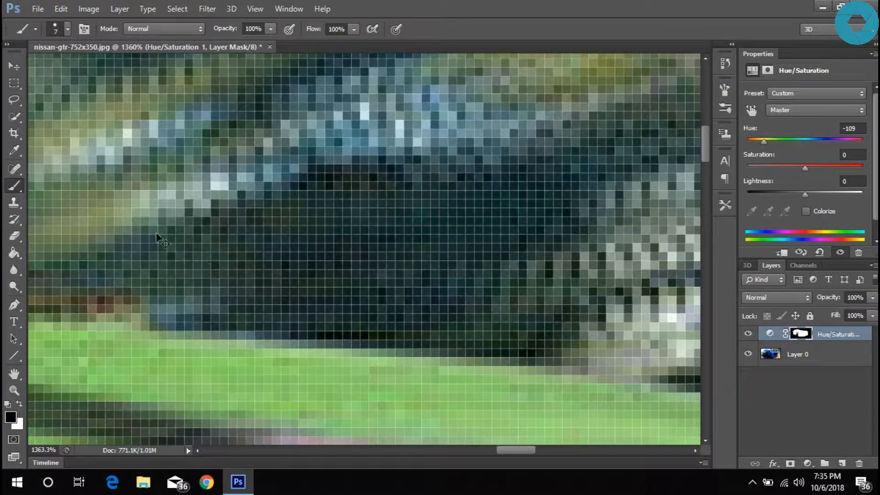
# Mask out the remaining tinted background strip above the bonnet near the windscreen base
pyautogui.scroll(-3, 156, 238)
pyautogui.scroll(4, 80, 289)
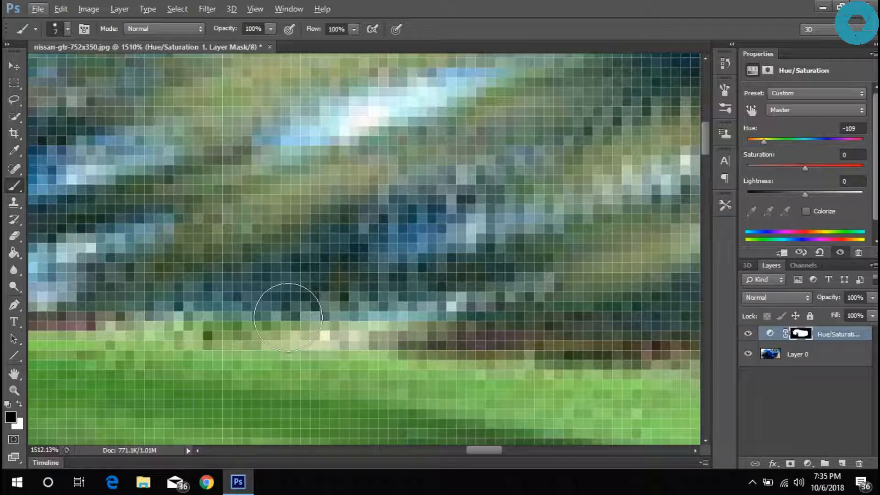
pyautogui.scroll(-1, 566, 310)
pyautogui.scroll(-3, 567, 309)
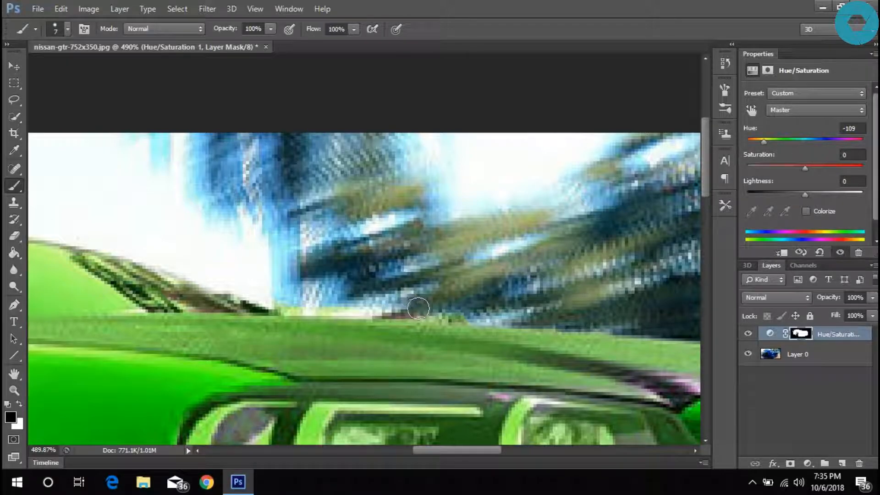
pyautogui.moveTo(455, 314); pyautogui.dragTo(430, 314)
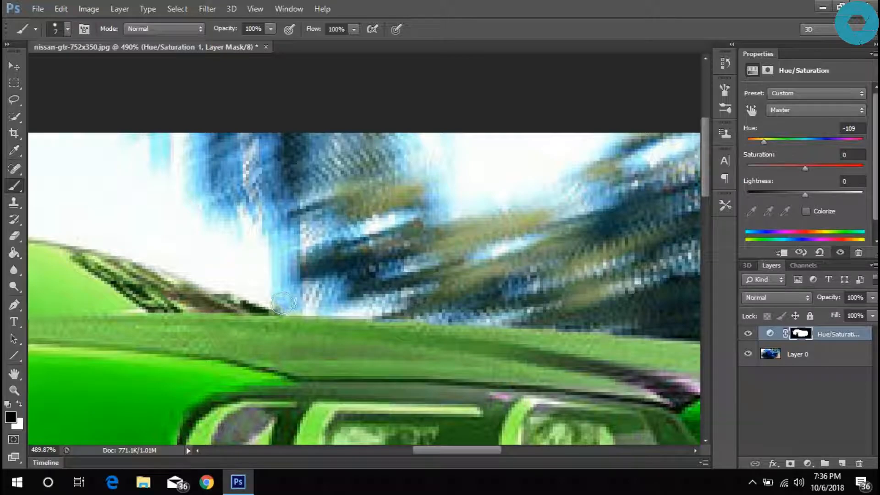
# Begin masking the headlight, covering part of the lamp nearest the grille and the housing's slanted inner edge
pyautogui.scroll(-5, 264, 279)
pyautogui.scroll(5, 431, 208)
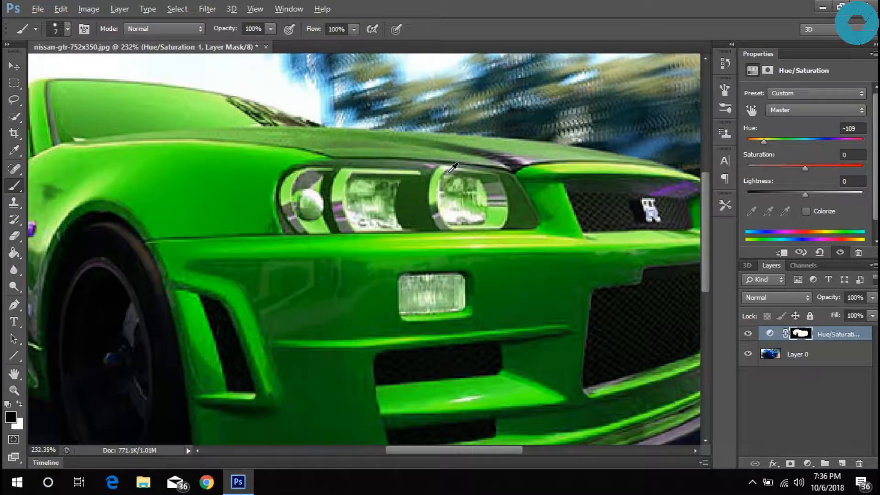
pyautogui.scroll(4, 431, 210)
pyautogui.moveTo(334, 260)
pyautogui.mouseDown()
pyautogui.moveTo(385, 238)
pyautogui.moveTo(458, 237)
pyautogui.moveTo(468, 228)
pyautogui.moveTo(441, 217)
pyautogui.moveTo(464, 246)
pyautogui.mouseUp()
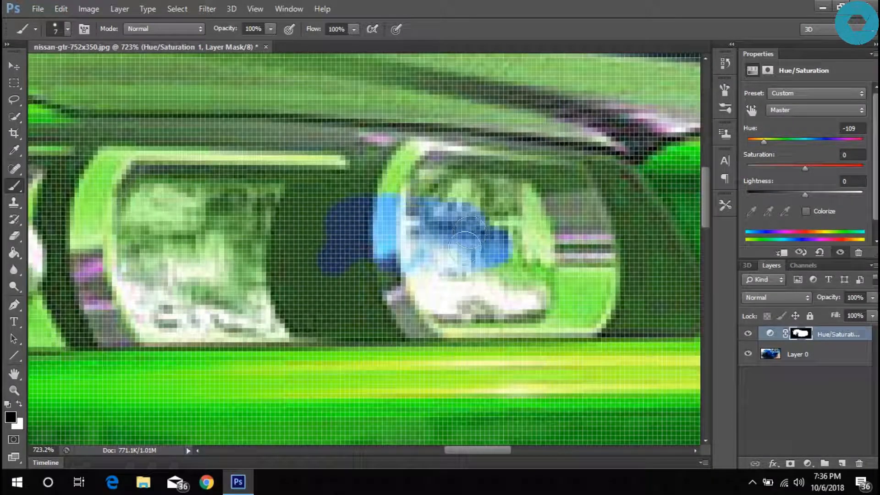
pyautogui.scroll(4, 596, 298)
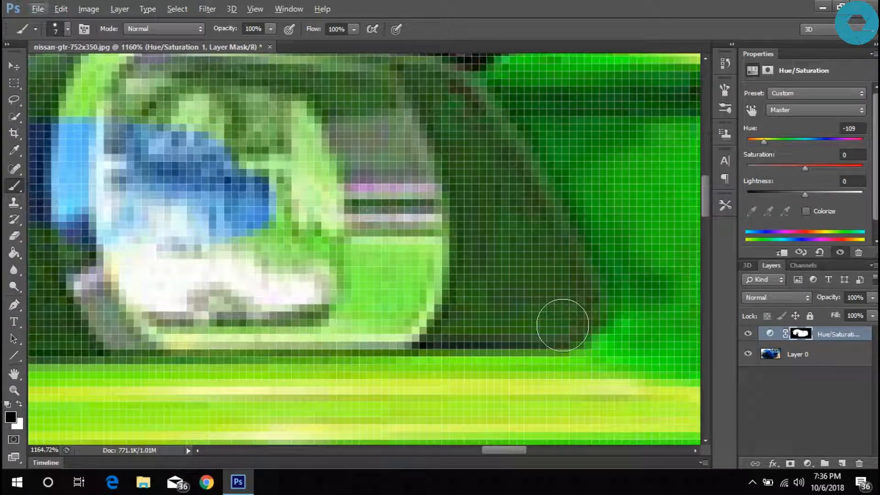
pyautogui.click(569, 323)
pyautogui.moveTo(567, 276); pyautogui.dragTo(552, 245)
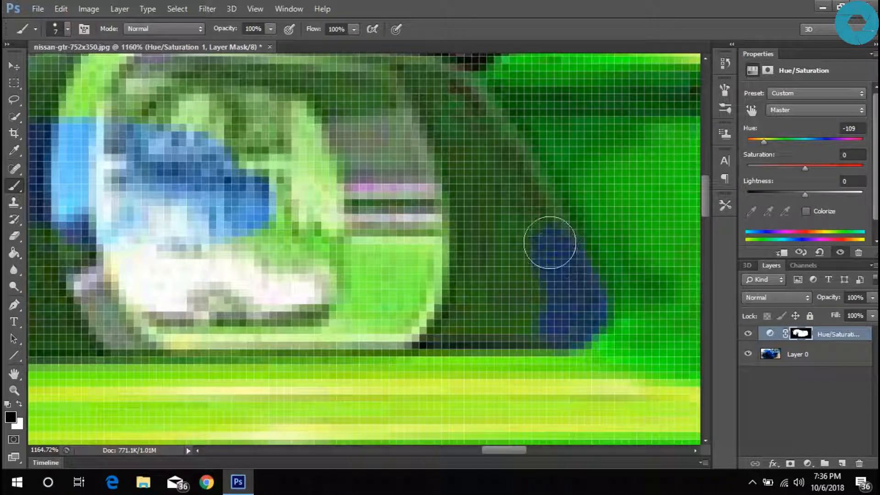
pyautogui.moveTo(509, 176); pyautogui.dragTo(482, 145)
# Mask out the upper edge of the headlight housing above the two larger lamps with the 7 px brush
pyautogui.hscroll(-2, 477, 144)
pyautogui.scroll(3, 478, 144)
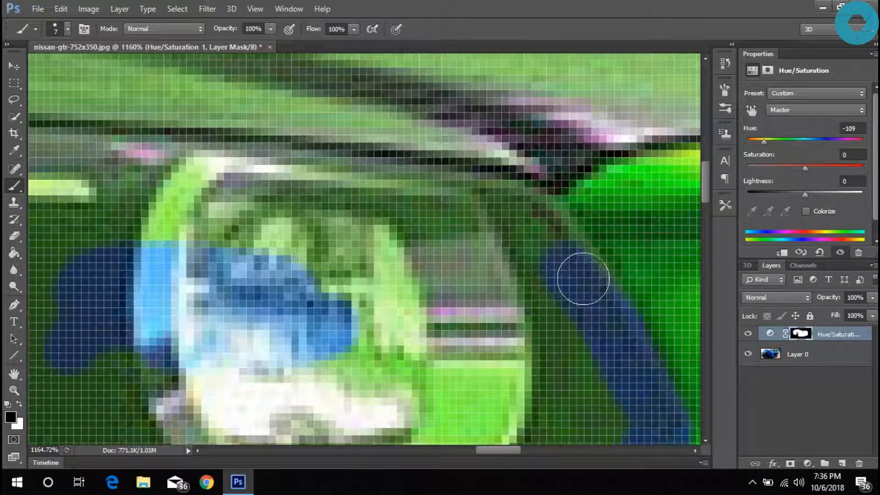
pyautogui.moveTo(489, 196); pyautogui.dragTo(294, 179)
pyautogui.hscroll(-2, 150, 194)
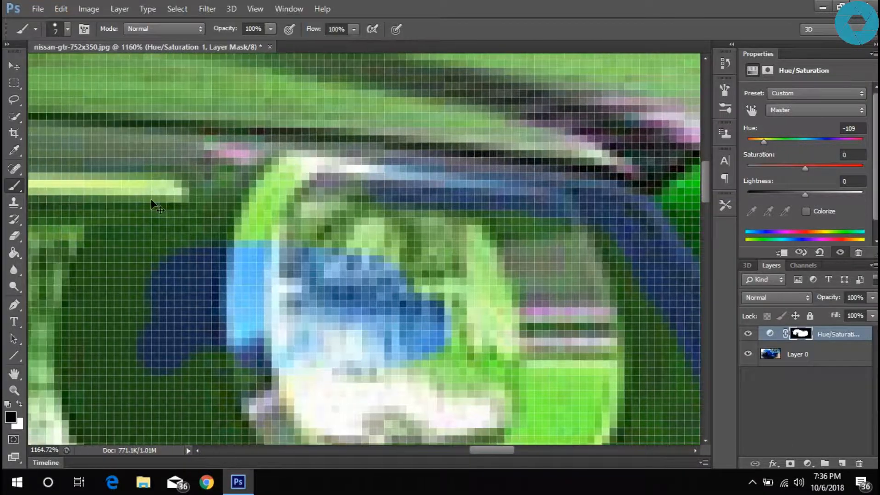
pyautogui.hscroll(-2, 149, 194)
pyautogui.click(142, 150)
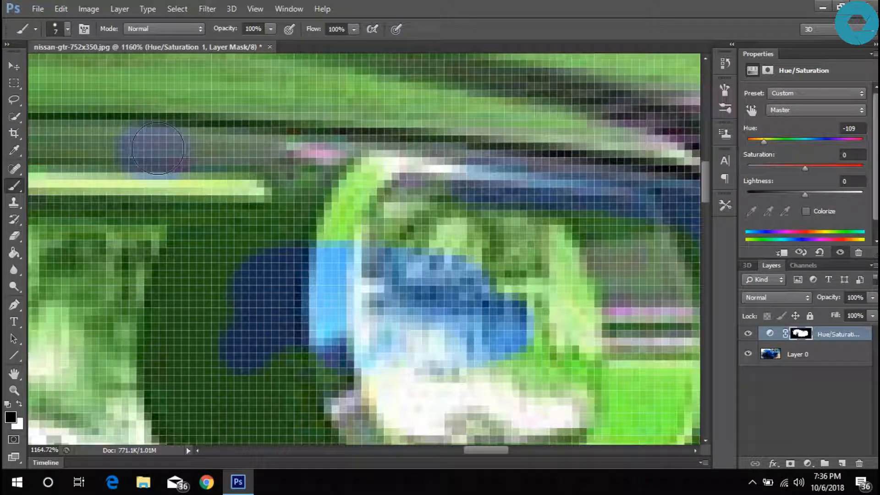
pyautogui.moveTo(280, 155); pyautogui.dragTo(358, 158)
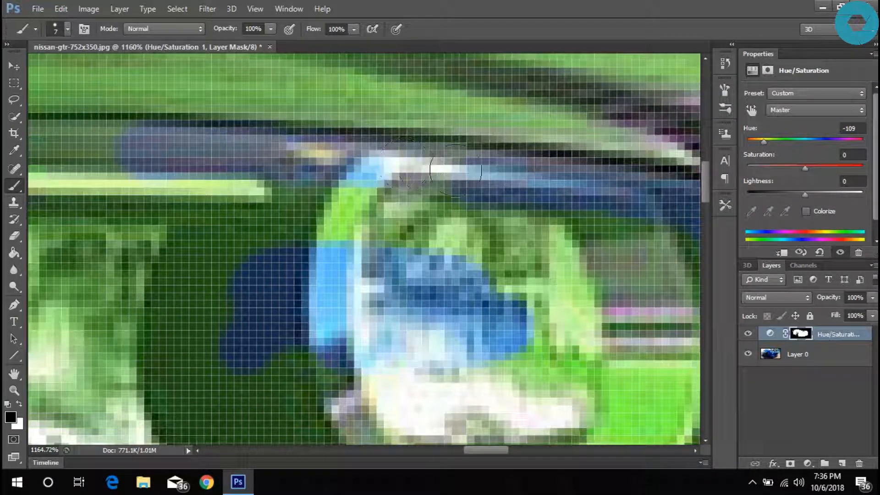
pyautogui.hscroll(-8, 270, 186)
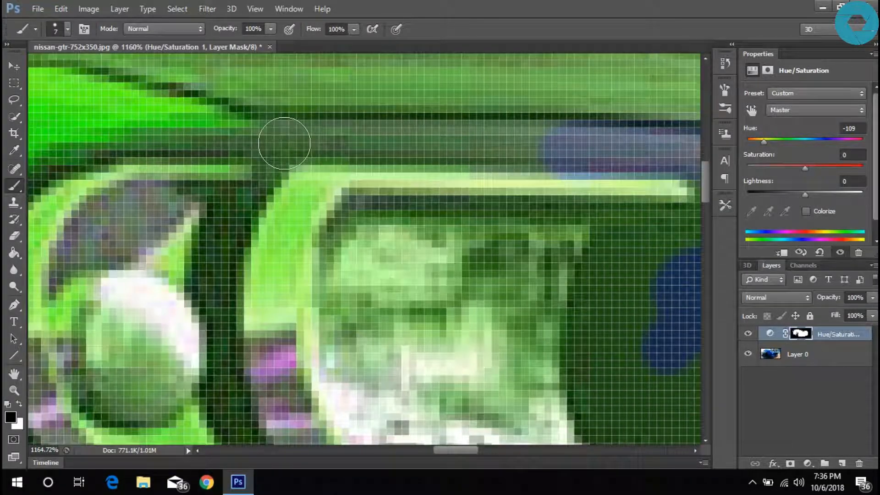
pyautogui.moveTo(284, 143)
pyautogui.mouseDown()
pyautogui.moveTo(271, 141)
pyautogui.moveTo(565, 144)
pyautogui.mouseUp()
# Mask out the curved outer end of the headlight housing around the small round lamp near the fender
pyautogui.hscroll(-4, 116, 109)
pyautogui.scroll(-3, 282, 174)
pyautogui.scroll(3, 350, 204)
pyautogui.scroll(1, 167, 230)
pyautogui.moveTo(144, 240)
pyautogui.mouseDown()
pyautogui.moveTo(189, 177)
pyautogui.moveTo(159, 217)
pyautogui.mouseUp()
pyautogui.moveTo(228, 156)
pyautogui.mouseDown()
pyautogui.moveTo(269, 143)
pyautogui.moveTo(426, 133)
pyautogui.moveTo(446, 150)
pyautogui.mouseUp()
pyautogui.scroll(-4, 367, 158)
pyautogui.scroll(3, 277, 297)
pyautogui.moveTo(285, 274)
pyautogui.mouseDown()
pyautogui.moveTo(275, 271)
pyautogui.moveTo(265, 240)
pyautogui.mouseUp()
pyautogui.moveTo(256, 189); pyautogui.dragTo(260, 108)
# Mask out the lower edge of the headlight along the bumper line, from the small round lamp to the inner corner
pyautogui.hscroll(3, 330, 278)
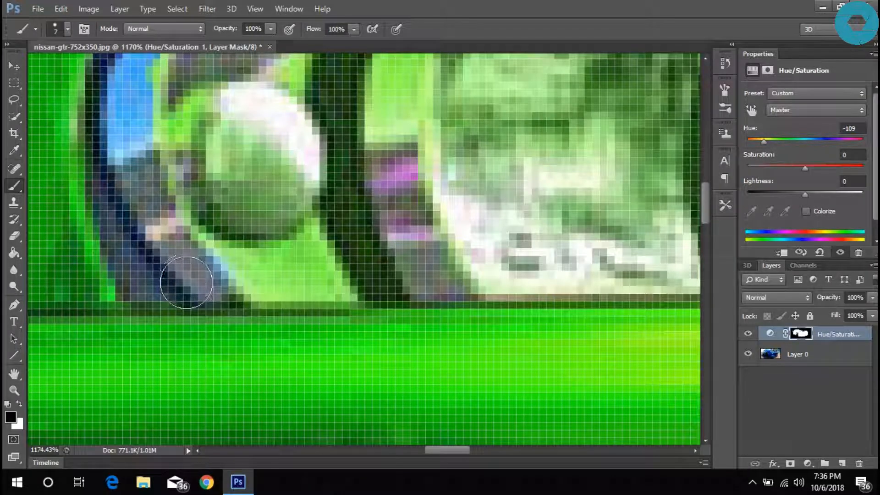
pyautogui.moveTo(188, 284); pyautogui.dragTo(428, 275)
pyautogui.hscroll(3, 436, 271)
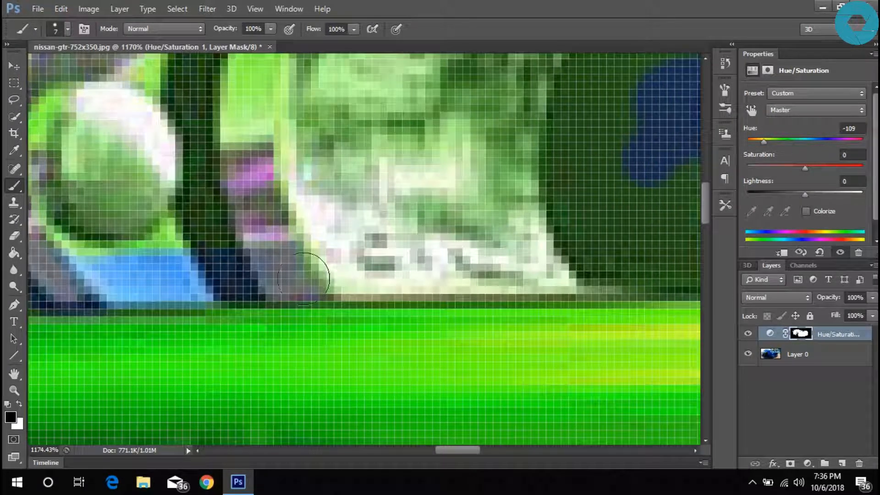
pyautogui.moveTo(330, 279); pyautogui.dragTo(387, 280)
pyautogui.moveTo(479, 273); pyautogui.dragTo(540, 281)
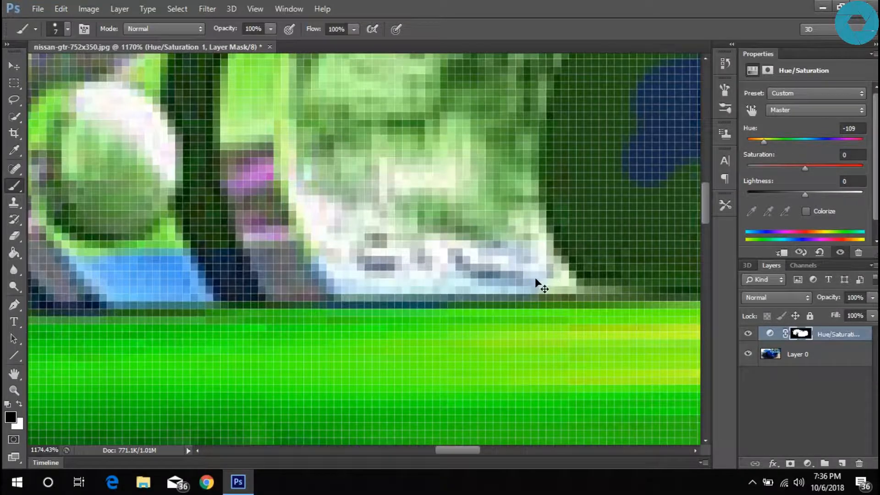
pyautogui.hscroll(3, 540, 281)
pyautogui.moveTo(385, 270); pyautogui.dragTo(543, 275)
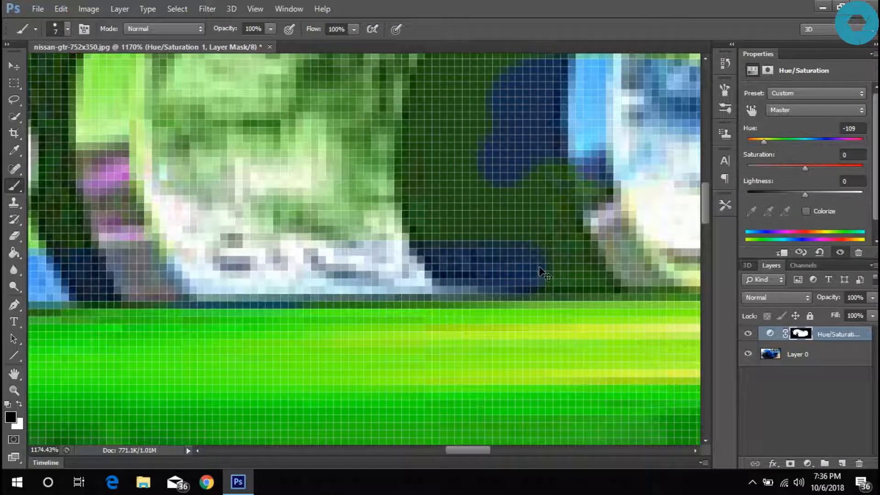
pyautogui.hscroll(4, 543, 275)
pyautogui.moveTo(281, 267); pyautogui.dragTo(346, 262)
pyautogui.moveTo(403, 261); pyautogui.dragTo(594, 256)
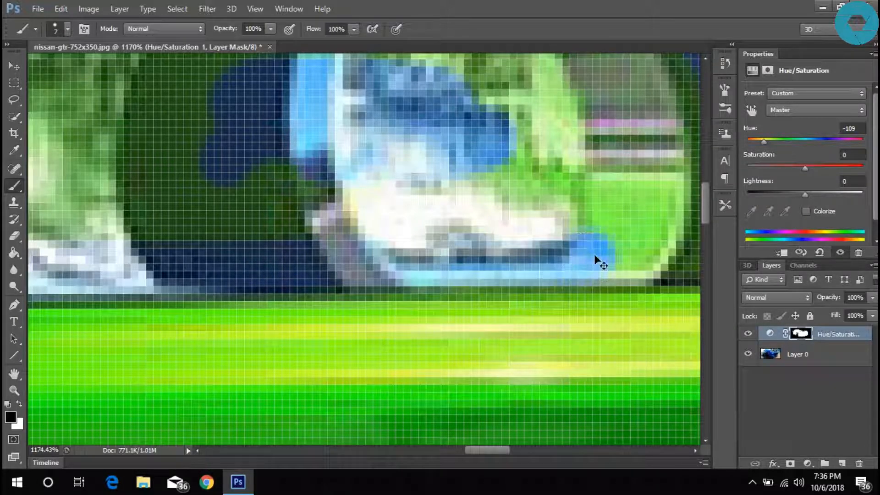
pyautogui.hscroll(5, 594, 255)
pyautogui.moveTo(374, 261)
pyautogui.mouseDown()
pyautogui.moveTo(550, 256)
pyautogui.moveTo(554, 220)
pyautogui.mouseUp()
# Enlarge the brush to 20 px and mask out the interior of the lamp nearest the grille and the adjacent dark housing
pyautogui.rightClick(460, 178)
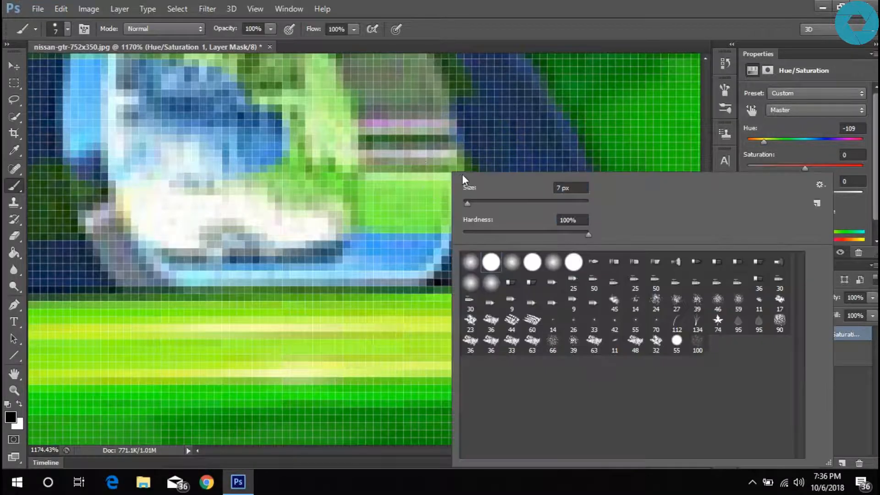
pyautogui.moveTo(369, 183)
pyautogui.mouseDown()
pyautogui.moveTo(459, 189)
pyautogui.moveTo(419, 203)
pyautogui.moveTo(329, 179)
pyautogui.moveTo(145, 167)
pyautogui.mouseUp()
pyautogui.scroll(-5, 422, 172)
pyautogui.scroll(2, 422, 202)
pyautogui.moveTo(355, 257); pyautogui.dragTo(347, 250)
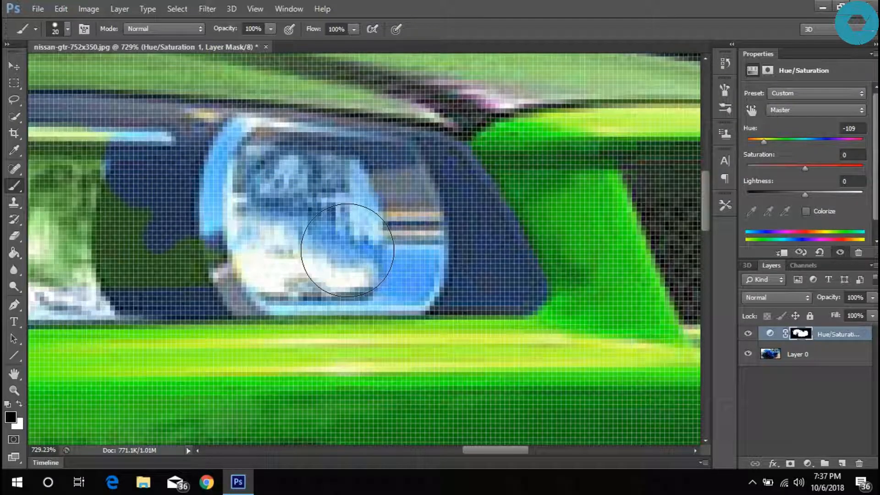
pyautogui.hscroll(-2, 221, 288)
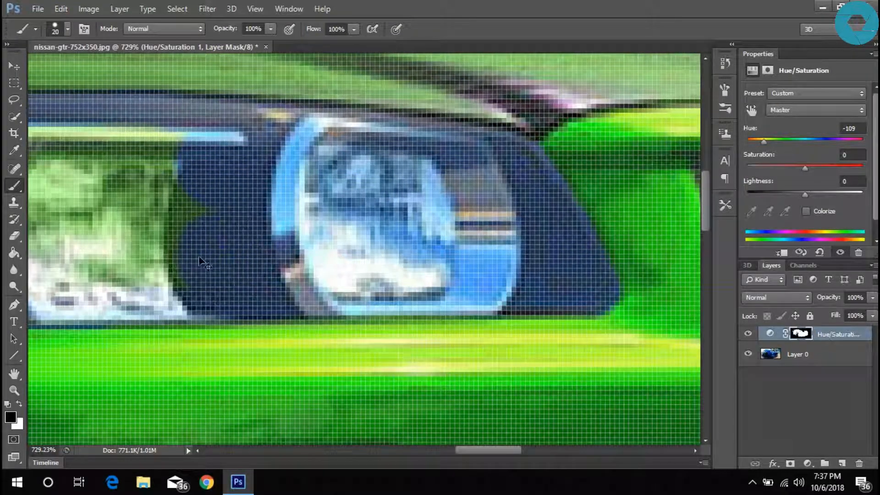
# Mask out the small round lamp, the middle lamp and the remaining green housing between the headlight's lamps
pyautogui.hscroll(-6, 206, 247)
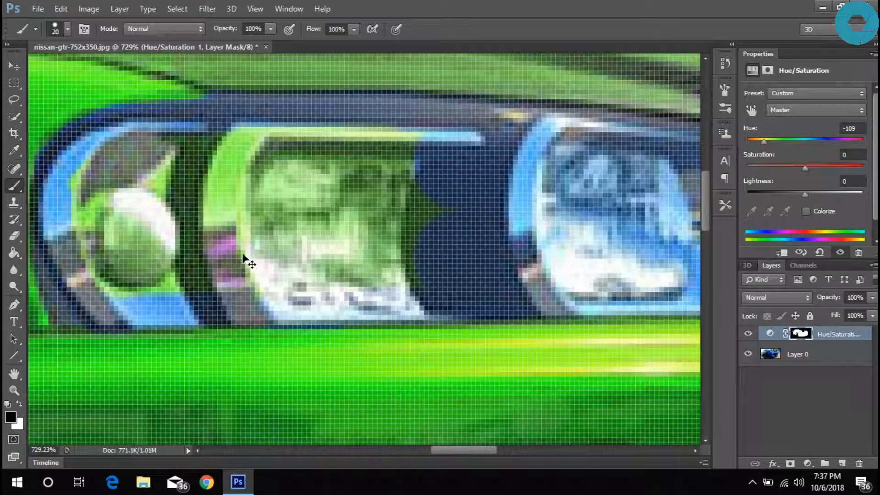
pyautogui.hscroll(-1, 243, 259)
pyautogui.moveTo(153, 257)
pyautogui.mouseDown()
pyautogui.moveTo(122, 247)
pyautogui.moveTo(113, 203)
pyautogui.moveTo(126, 184)
pyautogui.moveTo(340, 161)
pyautogui.moveTo(472, 165)
pyautogui.mouseUp()
pyautogui.moveTo(428, 224)
pyautogui.mouseDown()
pyautogui.moveTo(218, 214)
pyautogui.moveTo(175, 229)
pyautogui.moveTo(159, 259)
pyautogui.moveTo(481, 258)
pyautogui.mouseUp()
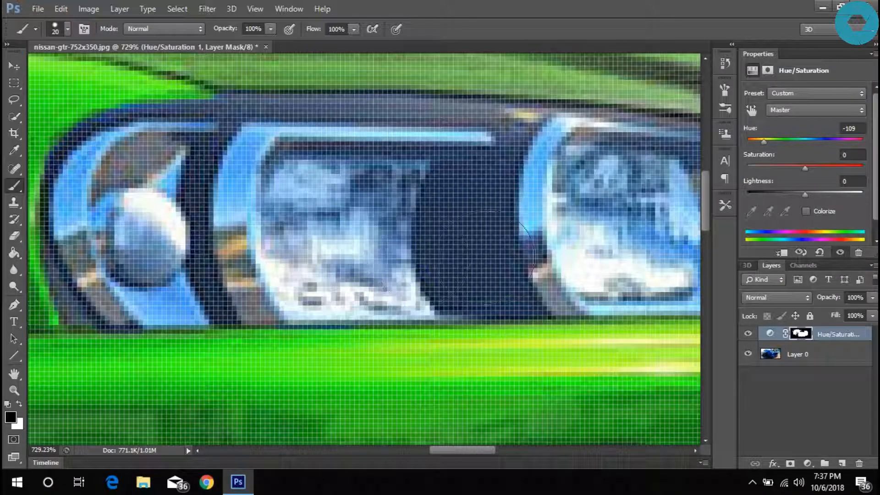
pyautogui.scroll(-3, 481, 258)
pyautogui.scroll(-5, 501, 202)
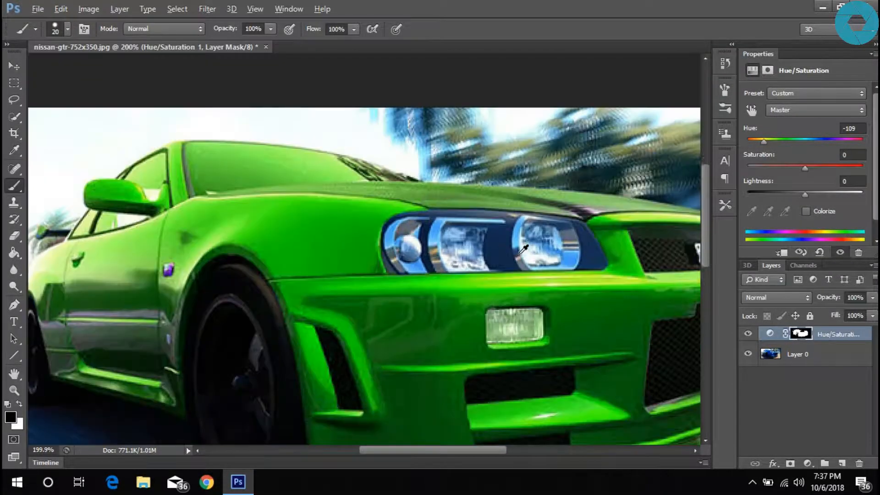
# Reduce the brush to 7 px and mask out the whole rectangular lamp in the front bumper
pyautogui.scroll(8, 403, 248)
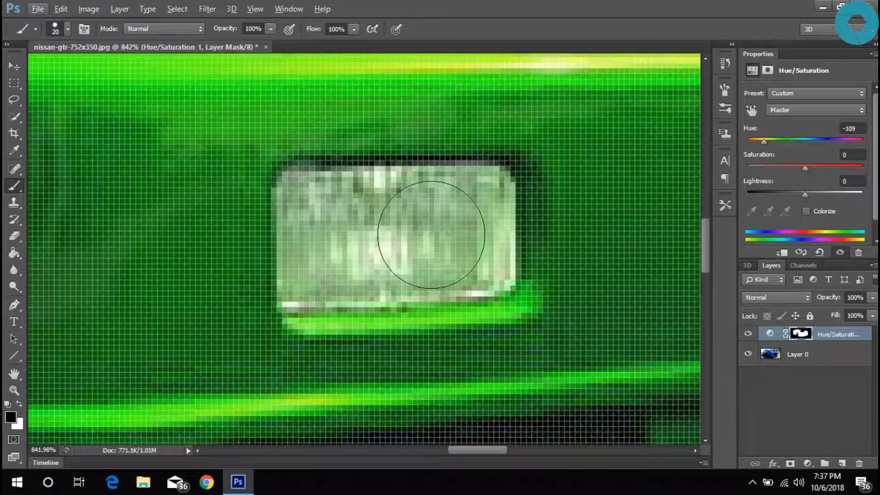
pyautogui.rightClick(436, 216)
pyautogui.click(452, 207)
pyautogui.moveTo(379, 243)
pyautogui.mouseDown()
pyautogui.moveTo(421, 248)
pyautogui.moveTo(398, 215)
pyautogui.moveTo(344, 241)
pyautogui.mouseUp()
pyautogui.scroll(3, 515, 254)
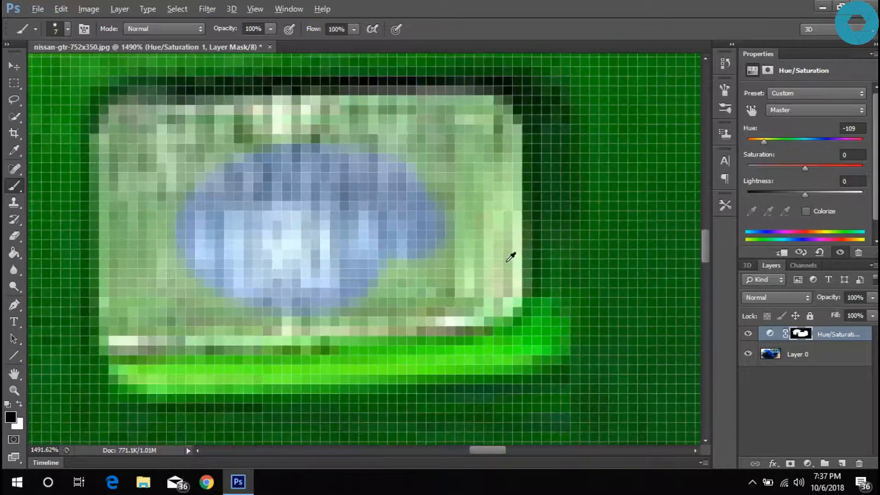
pyautogui.moveTo(483, 291)
pyautogui.mouseDown()
pyautogui.moveTo(498, 239)
pyautogui.moveTo(484, 132)
pyautogui.moveTo(166, 127)
pyautogui.mouseUp()
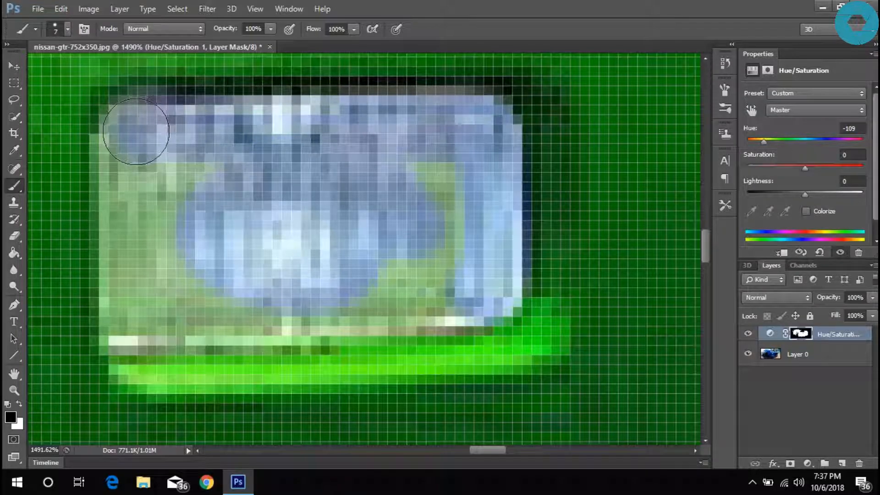
pyautogui.moveTo(129, 159)
pyautogui.mouseDown()
pyautogui.moveTo(130, 311)
pyautogui.moveTo(138, 321)
pyautogui.moveTo(450, 292)
pyautogui.mouseUp()
pyautogui.moveTo(402, 271)
pyautogui.mouseDown()
pyautogui.moveTo(450, 220)
pyautogui.moveTo(447, 160)
pyautogui.mouseUp()
pyautogui.scroll(-8, 181, 288)
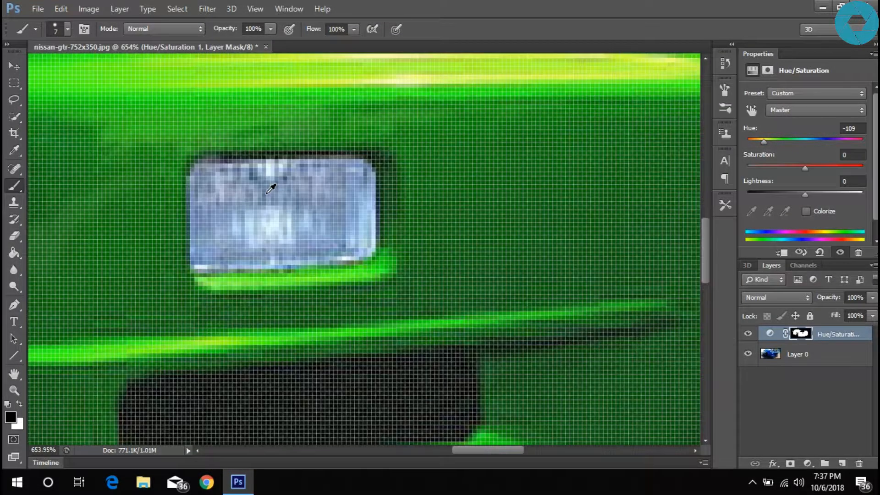
# Mask out the purple and green tint along the upper part of the grille around the badge, under the bonnet edge
pyautogui.scroll(-2, 277, 177)
pyautogui.scroll(10, 559, 202)
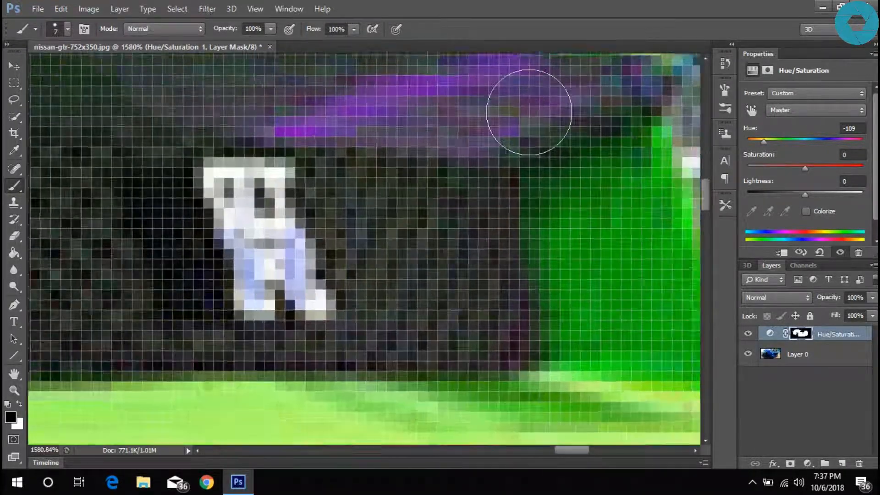
pyautogui.scroll(3, 531, 112)
pyautogui.scroll(-3, 433, 215)
pyautogui.moveTo(378, 218)
pyautogui.mouseDown()
pyautogui.moveTo(468, 209)
pyautogui.moveTo(314, 210)
pyautogui.mouseUp()
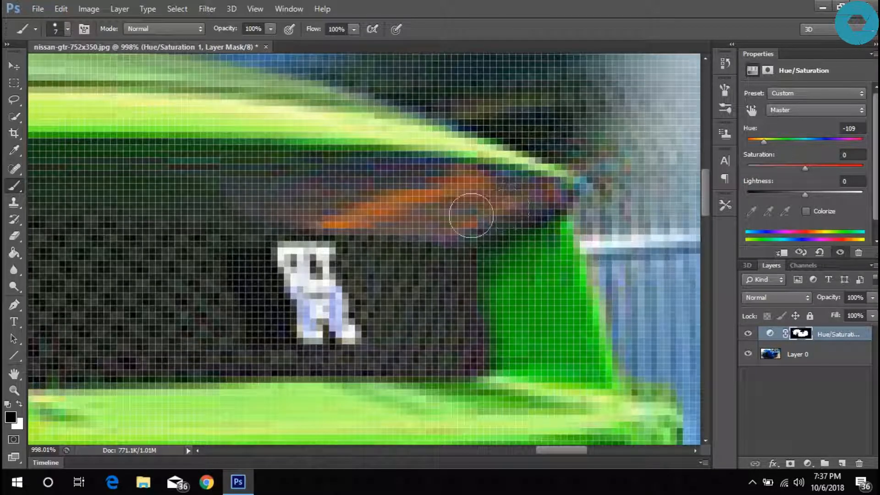
pyautogui.hscroll(-4, 184, 201)
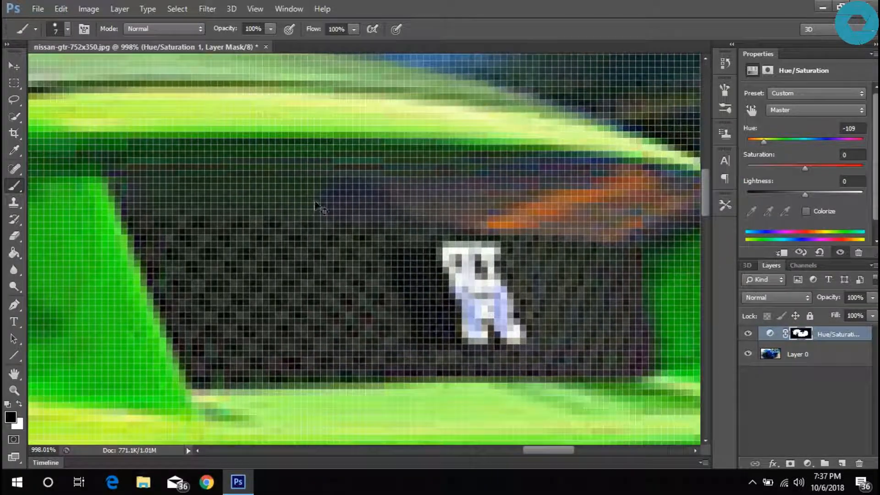
pyautogui.moveTo(127, 169)
pyautogui.mouseDown()
pyautogui.moveTo(174, 159)
pyautogui.moveTo(210, 163)
pyautogui.mouseUp()
pyautogui.moveTo(286, 163); pyautogui.dragTo(425, 169)
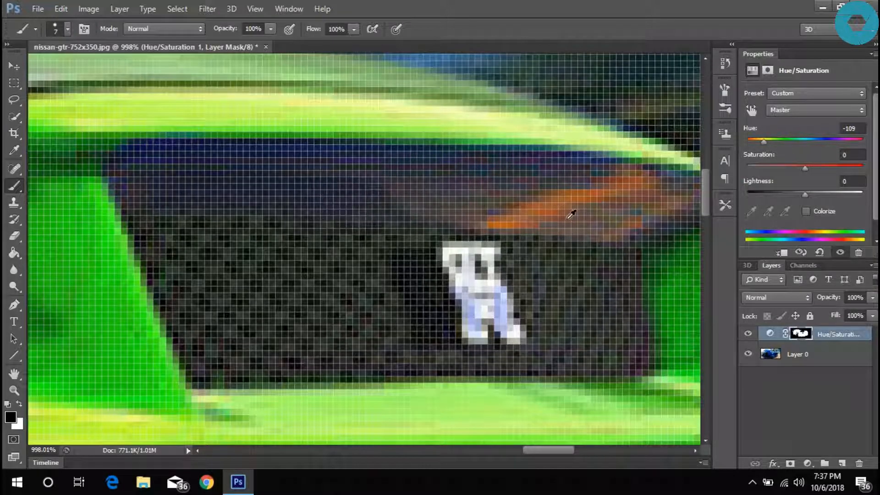
pyautogui.hotkey('ctrl', '0')
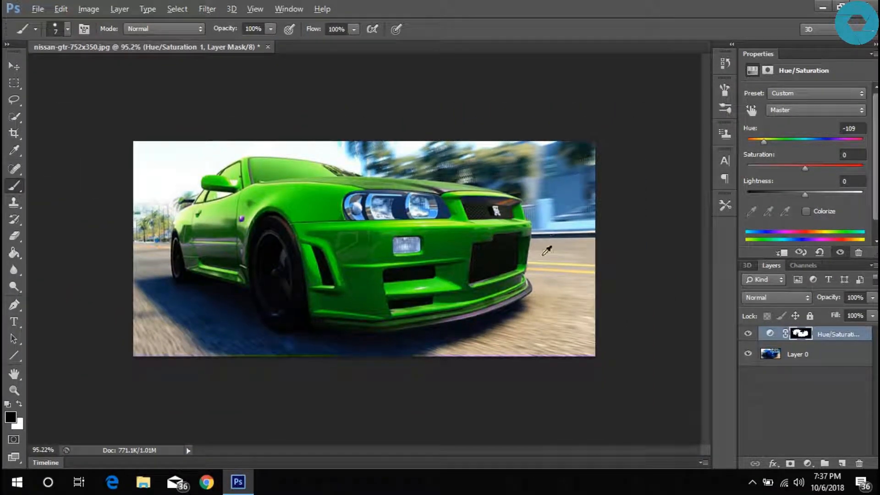
# Mask out the green tint inside the windscreen along the near pillar and the beginning of its upper edge
pyautogui.scroll(-3, 356, 293)
pyautogui.scroll(12, 301, 164)
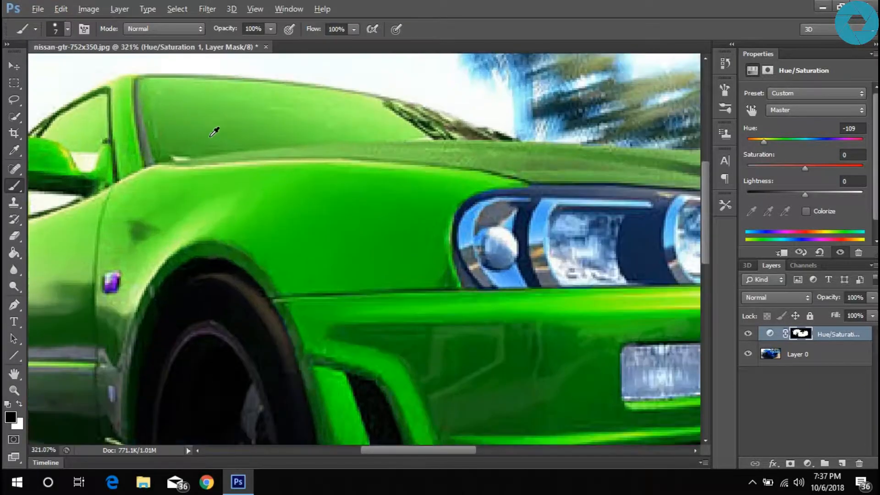
pyautogui.scroll(5, 155, 167)
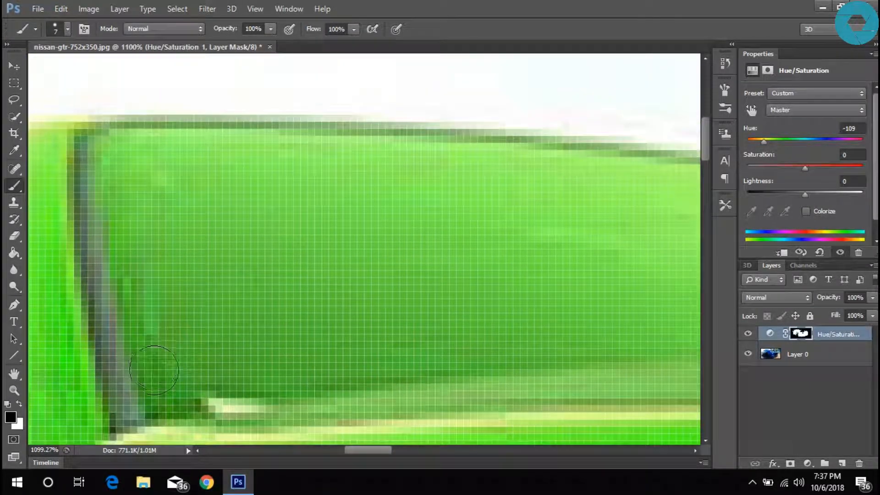
pyautogui.moveTo(147, 390)
pyautogui.mouseDown()
pyautogui.moveTo(131, 338)
pyautogui.moveTo(129, 388)
pyautogui.moveTo(127, 318)
pyautogui.moveTo(105, 238)
pyautogui.moveTo(112, 152)
pyautogui.moveTo(235, 172)
pyautogui.moveTo(462, 184)
pyautogui.mouseUp()
pyautogui.hscroll(-1, 314, 151)
pyautogui.scroll(7, 310, 143)
pyautogui.rightClick(332, 173)
pyautogui.press('Escape')
# Extend the masking along the rest of the windscreen's upper edge, towards its far end
pyautogui.scroll(-4, 305, 173)
pyautogui.hscroll(6, 461, 182)
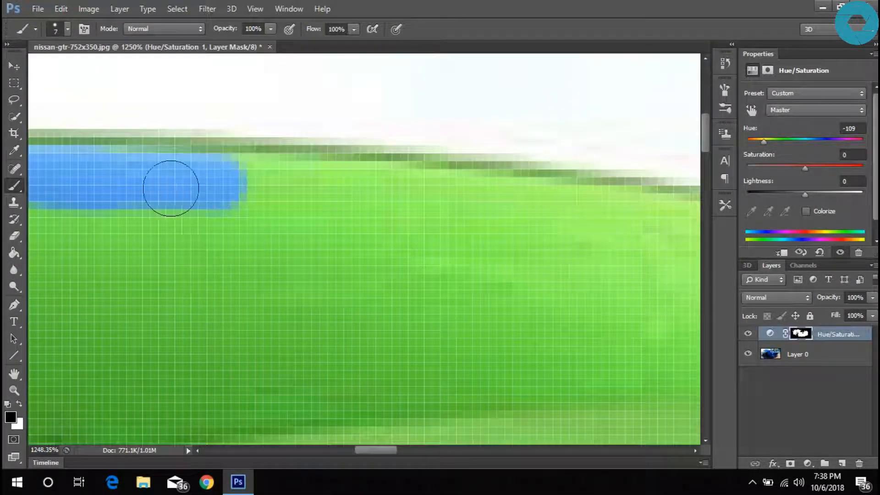
pyautogui.moveTo(197, 184)
pyautogui.mouseDown()
pyautogui.moveTo(379, 188)
pyautogui.moveTo(619, 220)
pyautogui.mouseUp()
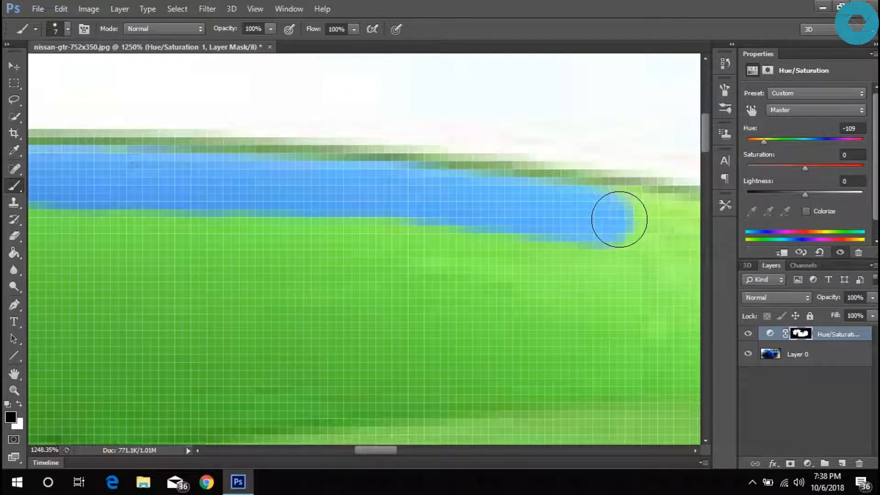
pyautogui.hscroll(5, 615, 216)
pyautogui.moveTo(389, 214); pyautogui.dragTo(444, 230)
pyautogui.moveTo(503, 233); pyautogui.dragTo(594, 244)
pyautogui.scroll(-3, 606, 247)
pyautogui.scroll(-4, 575, 249)
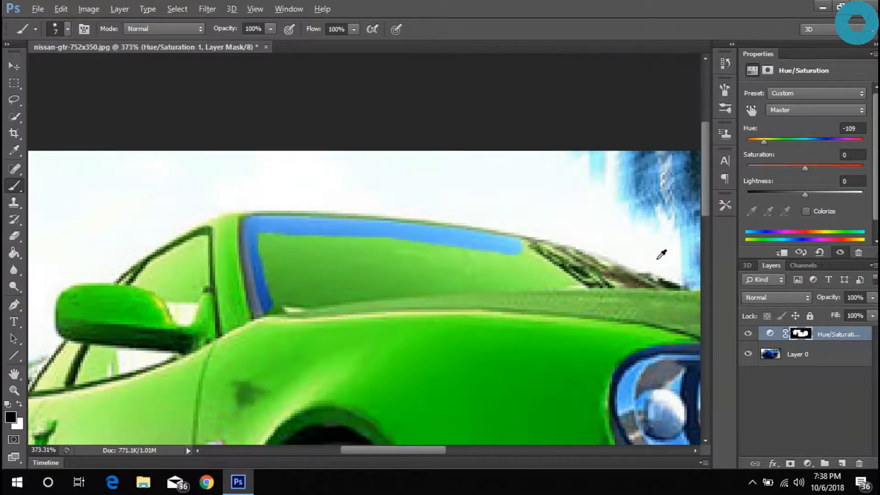
# Mask out the dark streaked reflections at the windscreen's far corner and join them to the masked upper edge
pyautogui.scroll(5, 666, 273)
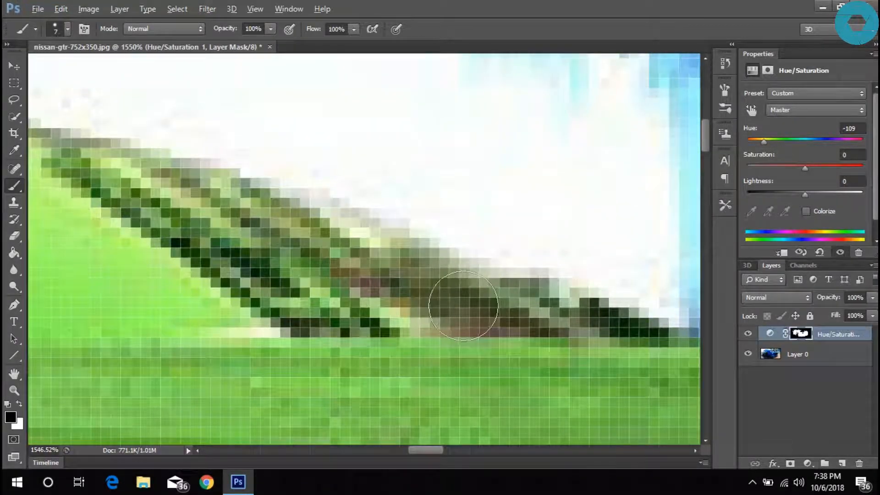
pyautogui.moveTo(404, 282); pyautogui.dragTo(196, 203)
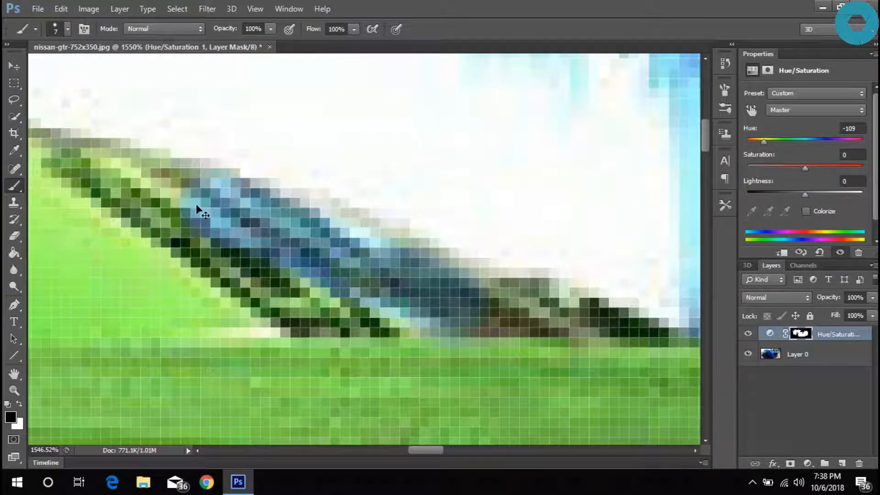
pyautogui.hscroll(-5, 192, 201)
pyautogui.moveTo(335, 212)
pyautogui.mouseDown()
pyautogui.moveTo(288, 206)
pyautogui.moveTo(179, 151)
pyautogui.mouseUp()
pyautogui.hscroll(2, 150, 220)
pyautogui.hscroll(3, 150, 219)
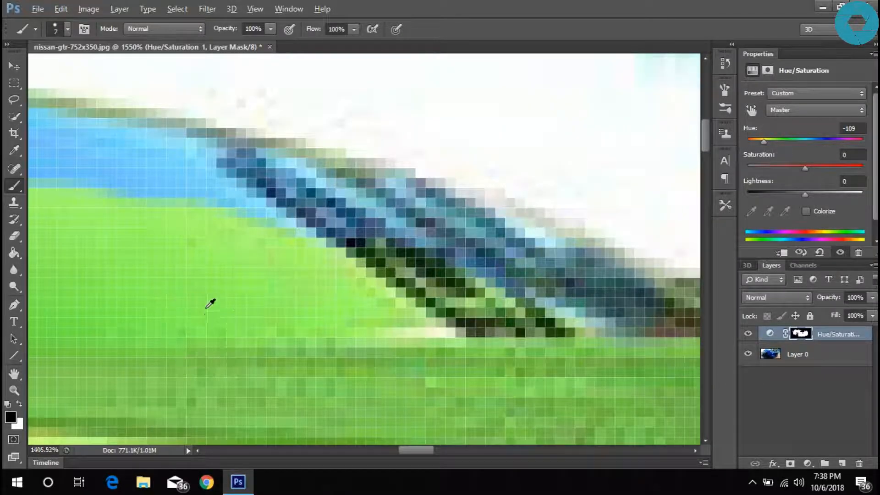
# Mask out the windscreen's lower edge along the bonnet, from the dark streaked corner to the near pillar
pyautogui.scroll(-6, 206, 303)
pyautogui.scroll(6, 200, 292)
pyautogui.moveTo(255, 315); pyautogui.dragTo(505, 304)
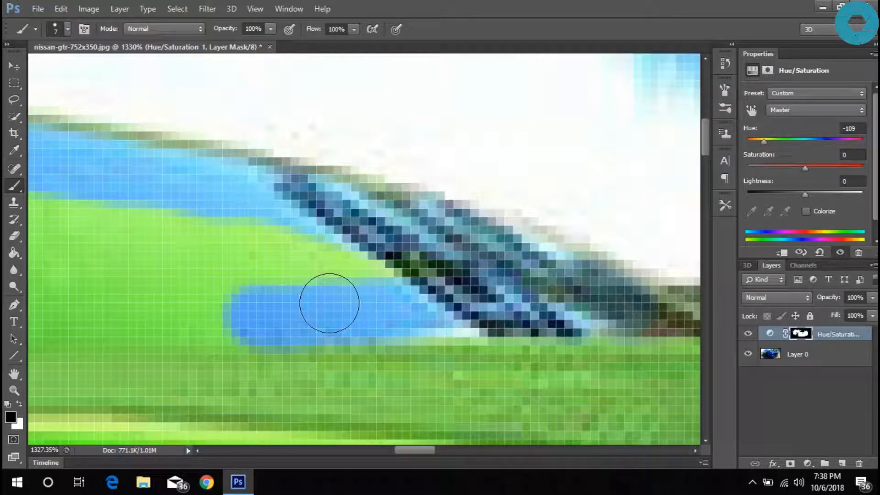
pyautogui.hscroll(-6, 45, 427)
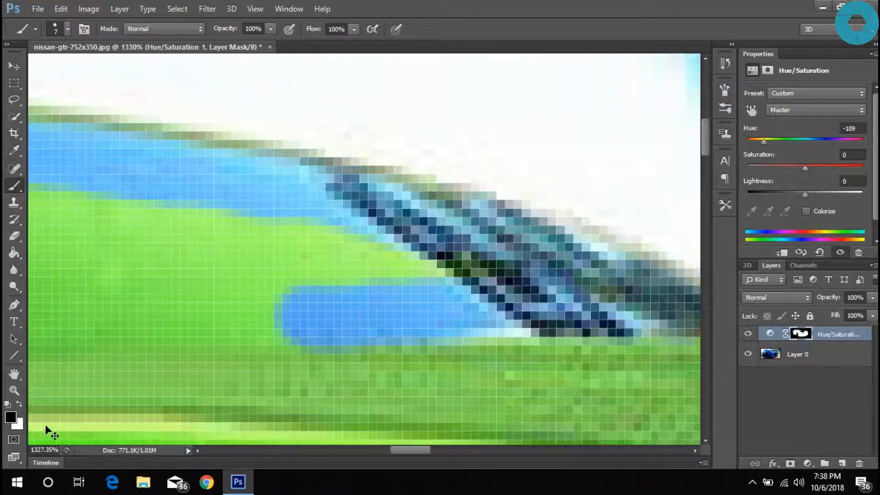
pyautogui.scroll(3, 199, 340)
pyautogui.moveTo(308, 393); pyautogui.dragTo(500, 392)
pyautogui.scroll(-5, 192, 403)
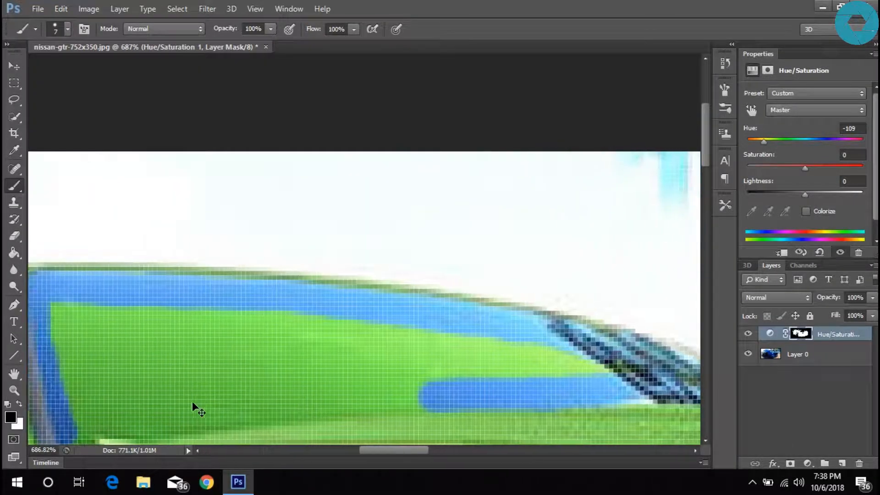
pyautogui.scroll(4, 197, 405)
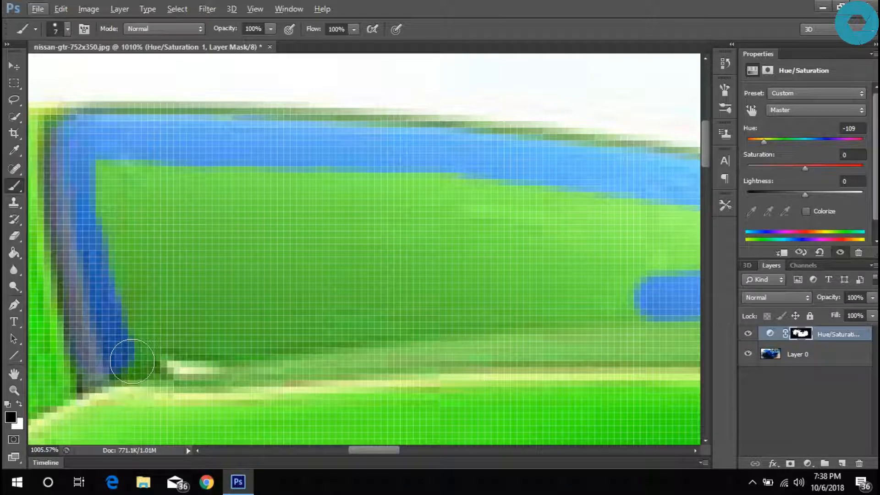
pyautogui.moveTo(132, 361)
pyautogui.mouseDown()
pyautogui.moveTo(448, 311)
pyautogui.moveTo(652, 298)
pyautogui.mouseUp()
# Enlarge the brush to 30 px, reduce it to 17 px, and mask out the near and middle areas of the windscreen glass
pyautogui.moveTo(147, 327)
pyautogui.mouseDown()
pyautogui.moveTo(109, 251)
pyautogui.moveTo(104, 173)
pyautogui.moveTo(251, 165)
pyautogui.moveTo(133, 195)
pyautogui.moveTo(249, 189)
pyautogui.moveTo(131, 220)
pyautogui.moveTo(256, 207)
pyautogui.mouseUp()
pyautogui.rightClick(259, 207)
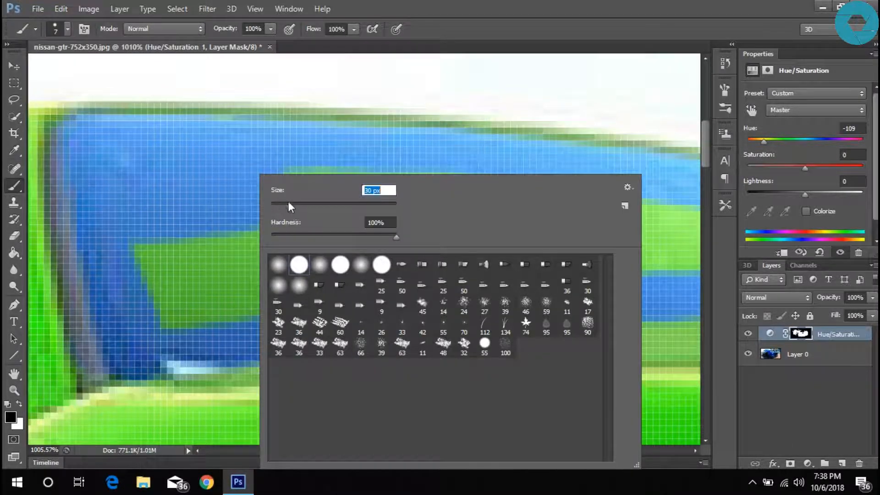
pyautogui.click(179, 212)
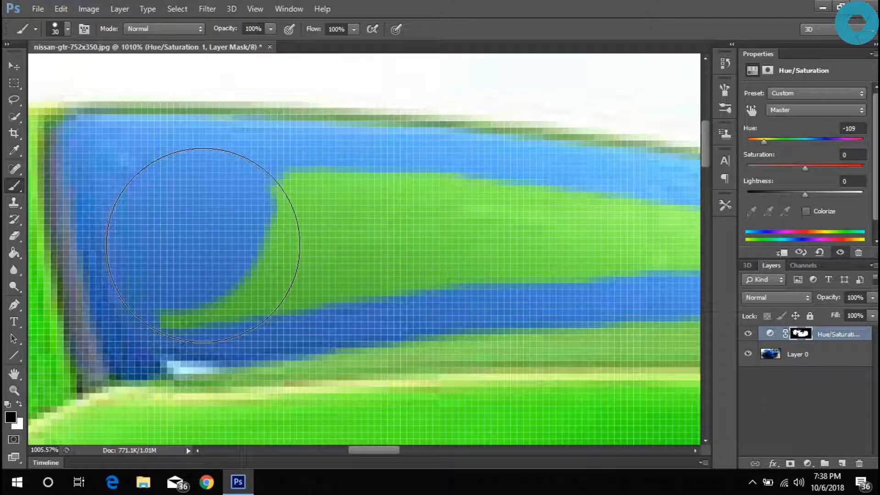
pyautogui.rightClick(205, 240)
pyautogui.click(229, 206)
pyautogui.moveTo(163, 271)
pyautogui.mouseDown()
pyautogui.moveTo(169, 283)
pyautogui.moveTo(493, 247)
pyautogui.mouseUp()
pyautogui.moveTo(293, 201); pyautogui.dragTo(510, 200)
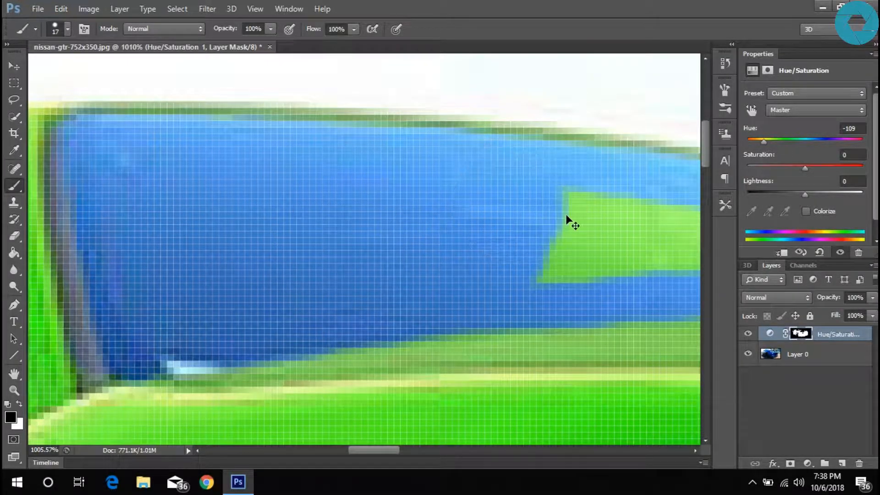
# Mask out the remaining green in the windscreen's far area, reducing the brush to 7 px for the narrow corner
pyautogui.hscroll(3, 566, 220)
pyautogui.moveTo(392, 228)
pyautogui.mouseDown()
pyautogui.moveTo(457, 226)
pyautogui.moveTo(311, 246)
pyautogui.moveTo(536, 226)
pyautogui.moveTo(573, 233)
pyautogui.mouseUp()
pyautogui.hscroll(1, 573, 233)
pyautogui.hscroll(1, 573, 233)
pyautogui.rightClick(494, 231)
pyautogui.moveTo(512, 205); pyautogui.dragTo(510, 204)
pyautogui.moveTo(455, 252); pyautogui.dragTo(508, 249)
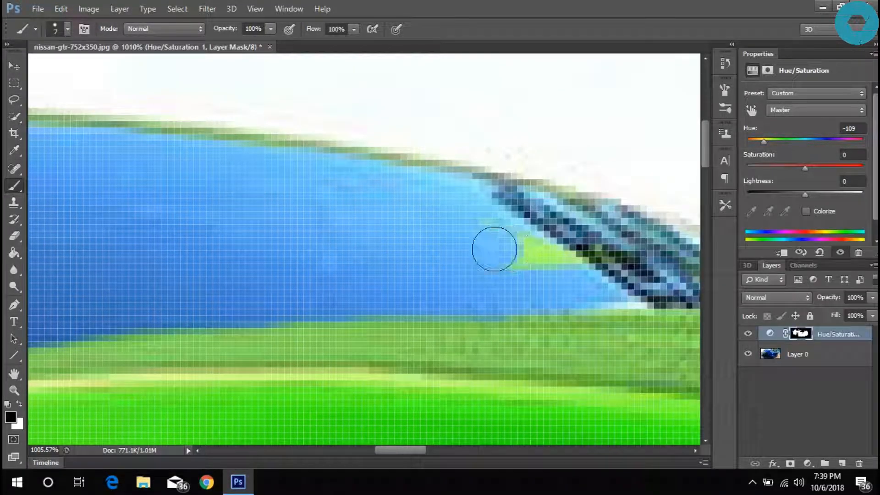
pyautogui.moveTo(581, 244); pyautogui.dragTo(556, 265)
pyautogui.hscroll(2, 573, 266)
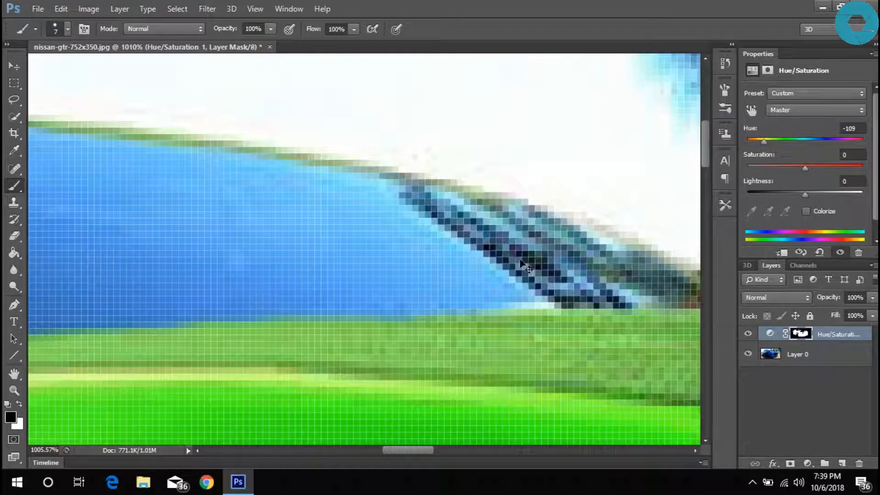
# Examine the masked windscreen's far corner and base, and the front side window, for leftover green tint
pyautogui.scroll(-5, 638, 279)
pyautogui.scroll(4, 459, 292)
pyautogui.scroll(3, 436, 237)
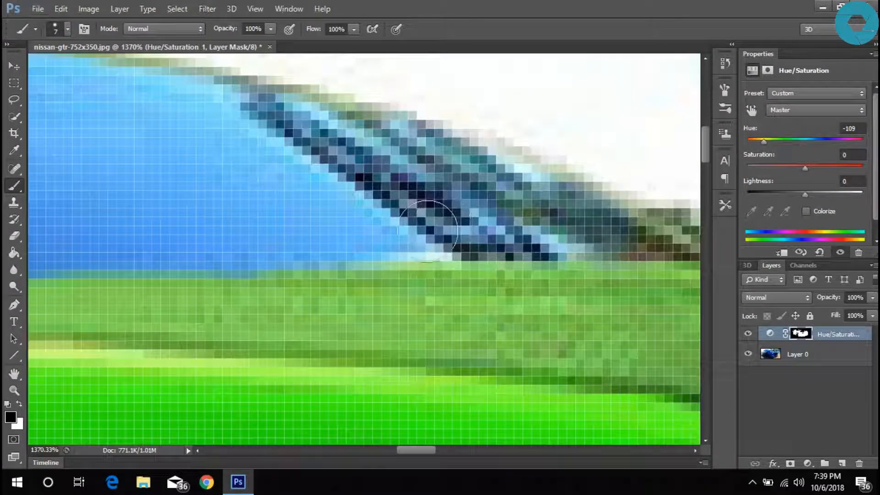
pyautogui.scroll(-9, 385, 231)
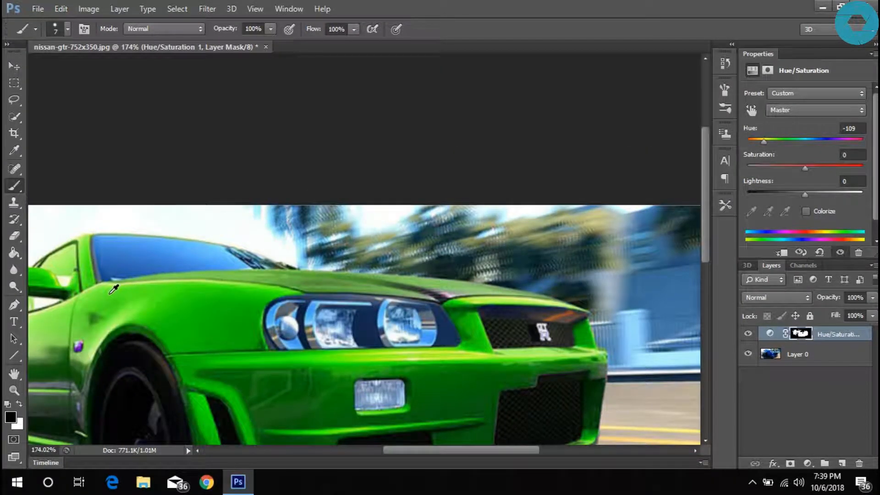
pyautogui.scroll(-2, 116, 288)
pyautogui.scroll(8, 326, 132)
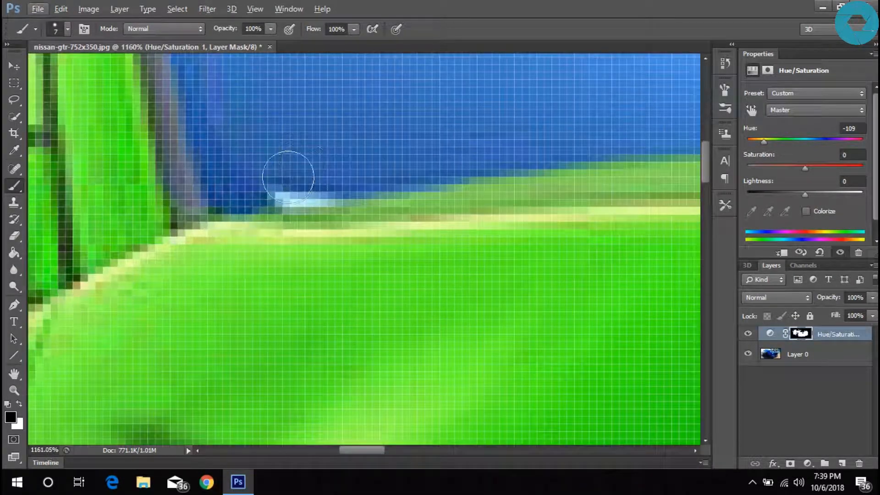
pyautogui.scroll(-4, 281, 175)
pyautogui.scroll(3, 260, 187)
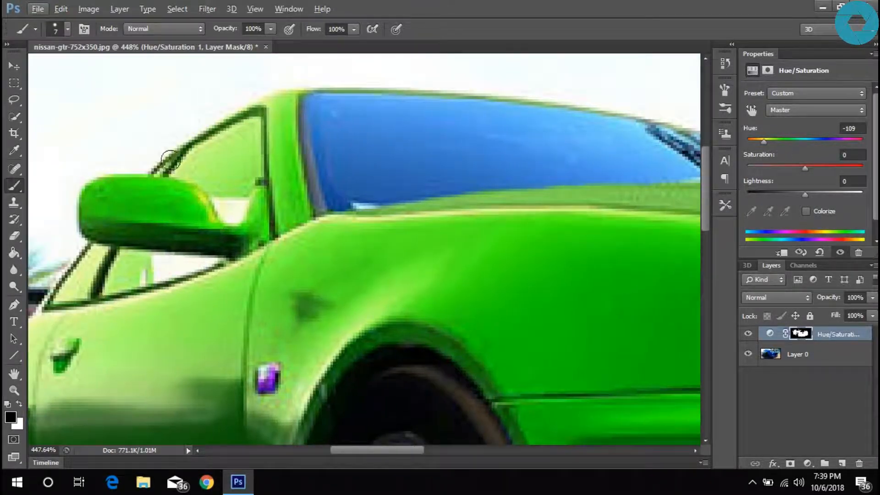
pyautogui.scroll(3, 260, 187)
pyautogui.press('x')
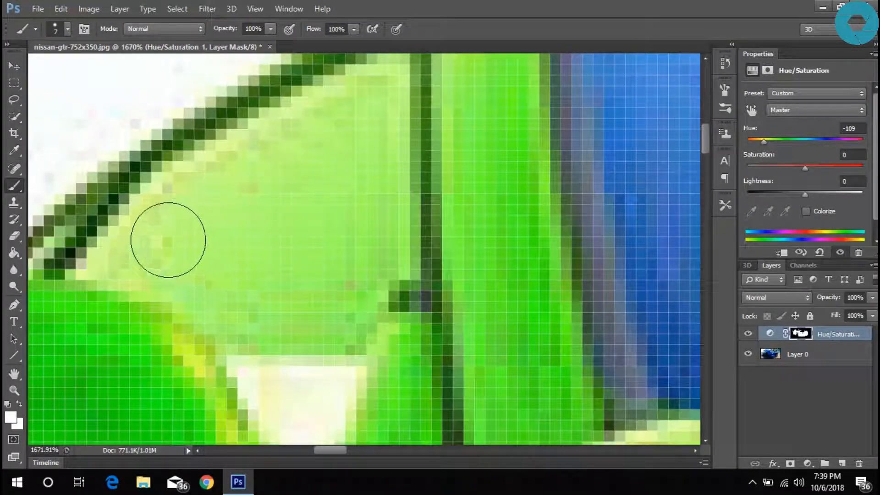
pyautogui.click(17, 419)
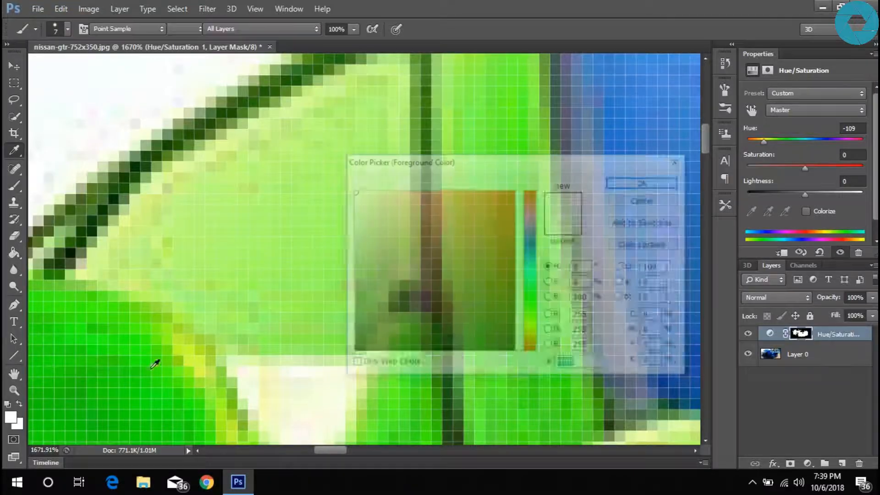
pyautogui.click(636, 182)
pyautogui.press('b')
# Mask out the centre and upper part of the front side window's glass with the black brush
pyautogui.moveTo(284, 270)
pyautogui.mouseDown()
pyautogui.moveTo(285, 213)
pyautogui.moveTo(316, 308)
pyautogui.moveTo(336, 228)
pyautogui.moveTo(356, 238)
pyautogui.moveTo(361, 265)
pyautogui.mouseUp()
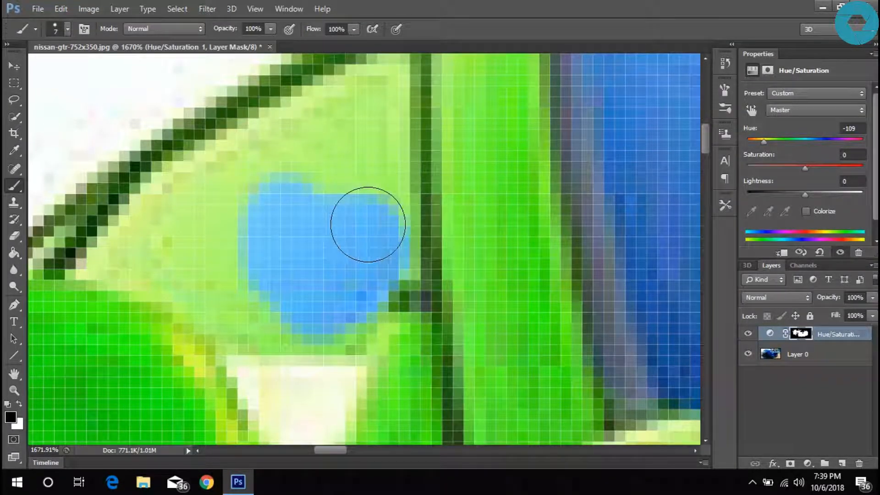
pyautogui.scroll(5, 362, 158)
pyautogui.moveTo(295, 319)
pyautogui.mouseDown()
pyautogui.moveTo(329, 247)
pyautogui.moveTo(321, 237)
pyautogui.moveTo(310, 247)
pyautogui.moveTo(372, 202)
pyautogui.mouseUp()
# Reduce the brush to 5 px and mask out the front side window's glass along its frame down to the mirror
pyautogui.rightClick(371, 202)
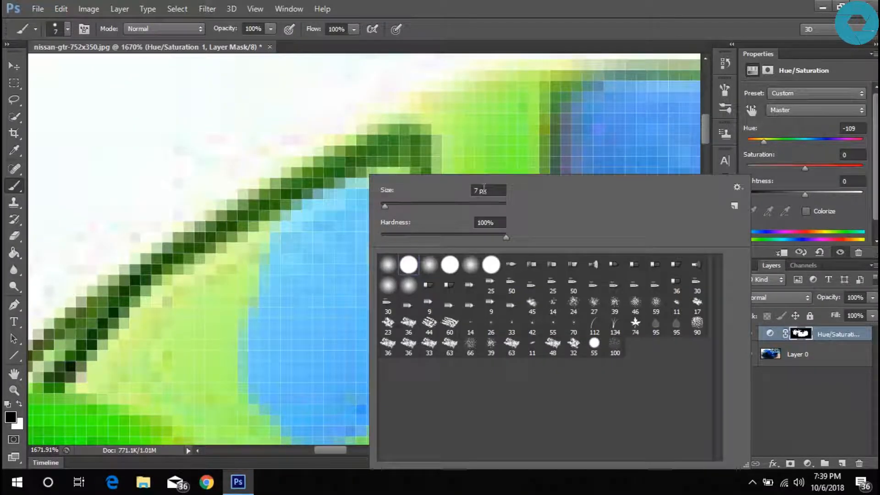
pyautogui.click(327, 251)
pyautogui.moveTo(392, 216)
pyautogui.mouseDown()
pyautogui.moveTo(393, 325)
pyautogui.moveTo(392, 188)
pyautogui.mouseUp()
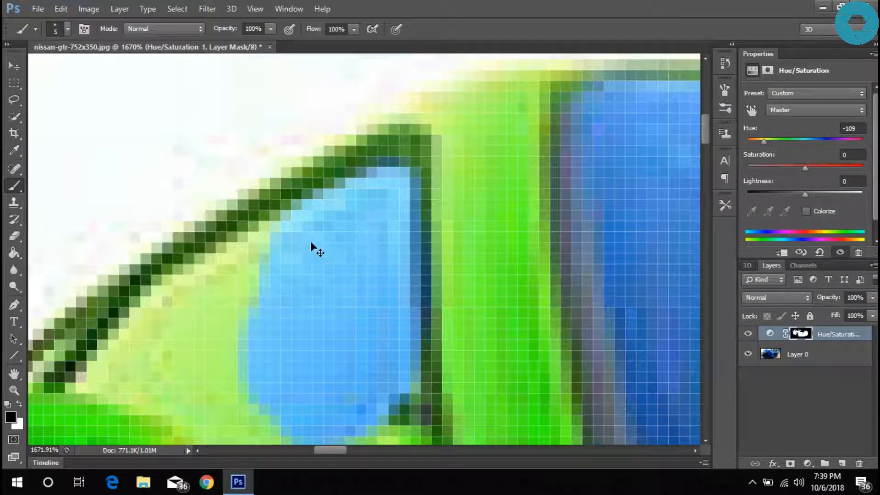
pyautogui.hscroll(-2, 228, 363)
pyautogui.moveTo(226, 374)
pyautogui.mouseDown()
pyautogui.moveTo(196, 370)
pyautogui.moveTo(230, 314)
pyautogui.moveTo(281, 273)
pyautogui.moveTo(352, 244)
pyautogui.moveTo(251, 359)
pyautogui.moveTo(257, 354)
pyautogui.mouseUp()
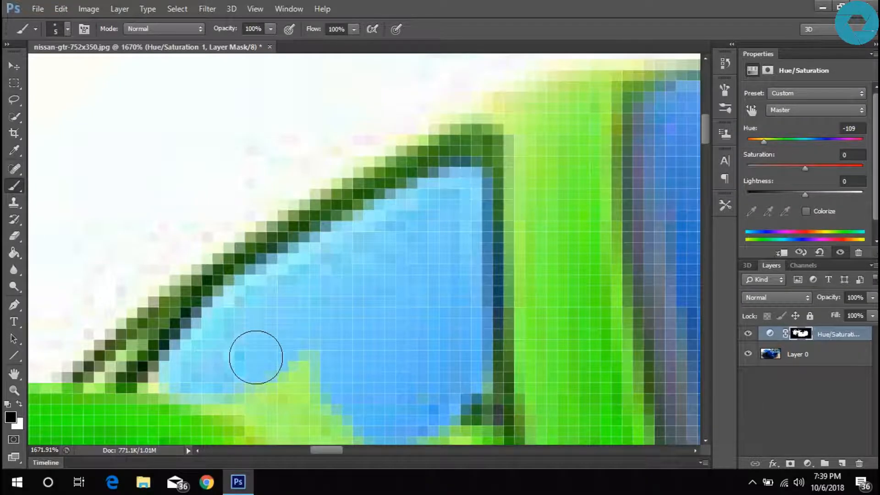
# Mask out the lower part of the front side window, including the pale gap between the mirror and the pillar
pyautogui.scroll(-5, 276, 349)
pyautogui.scroll(-3, 314, 310)
pyautogui.scroll(4, 330, 308)
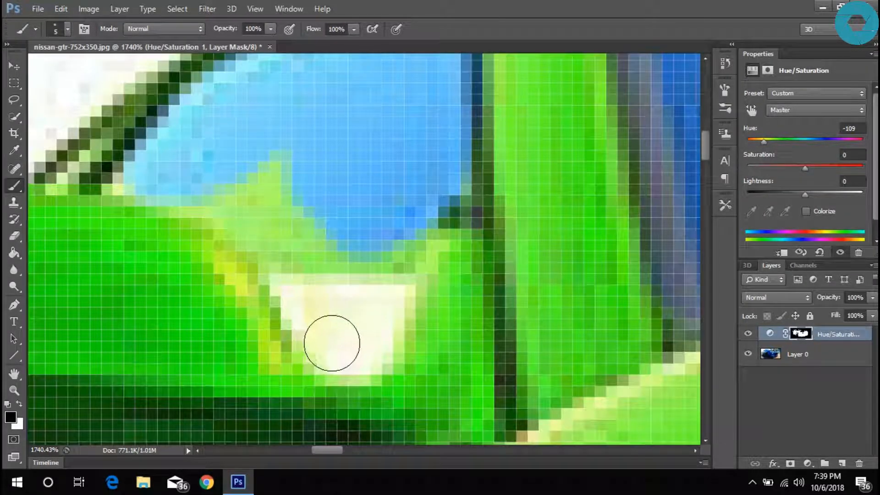
pyautogui.moveTo(332, 343)
pyautogui.mouseDown()
pyautogui.moveTo(259, 230)
pyautogui.moveTo(231, 206)
pyautogui.moveTo(163, 184)
pyautogui.moveTo(205, 175)
pyautogui.moveTo(302, 193)
pyautogui.moveTo(332, 319)
pyautogui.moveTo(347, 329)
pyautogui.moveTo(307, 284)
pyautogui.moveTo(349, 344)
pyautogui.moveTo(374, 340)
pyautogui.moveTo(387, 262)
pyautogui.moveTo(446, 176)
pyautogui.moveTo(423, 196)
pyautogui.mouseUp()
pyautogui.scroll(-10, 403, 240)
pyautogui.scroll(10, 406, 259)
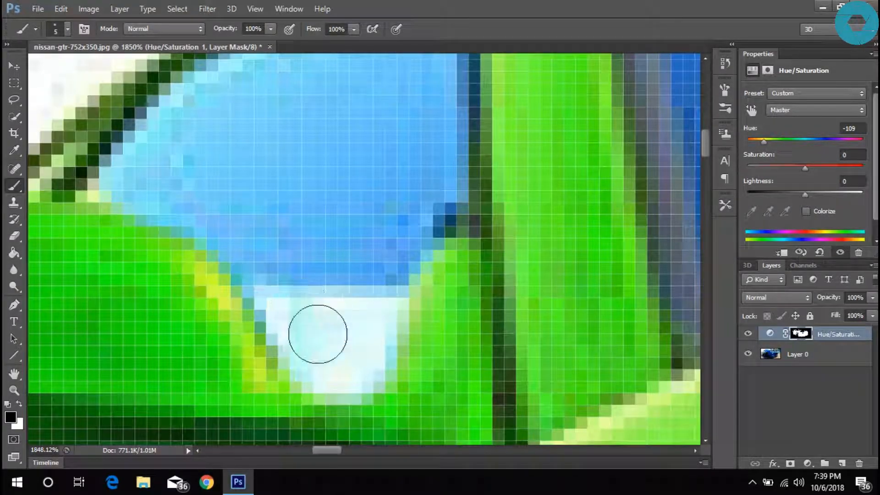
pyautogui.moveTo(349, 364)
pyautogui.mouseDown()
pyautogui.moveTo(413, 253)
pyautogui.moveTo(436, 190)
pyautogui.mouseUp()
pyautogui.scroll(-3, 420, 197)
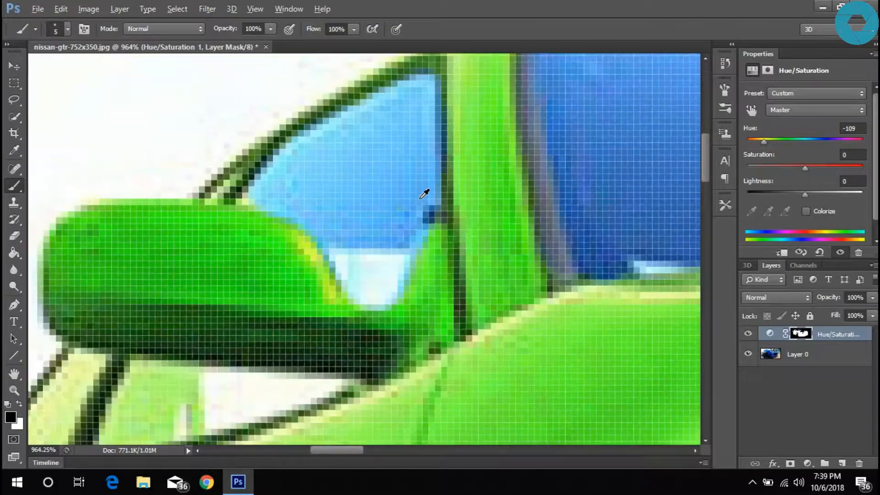
# Mask out the green glass of the side window visible beneath the wing mirror, up to its dark frame
pyautogui.scroll(-5, 314, 210)
pyautogui.scroll(10, 291, 293)
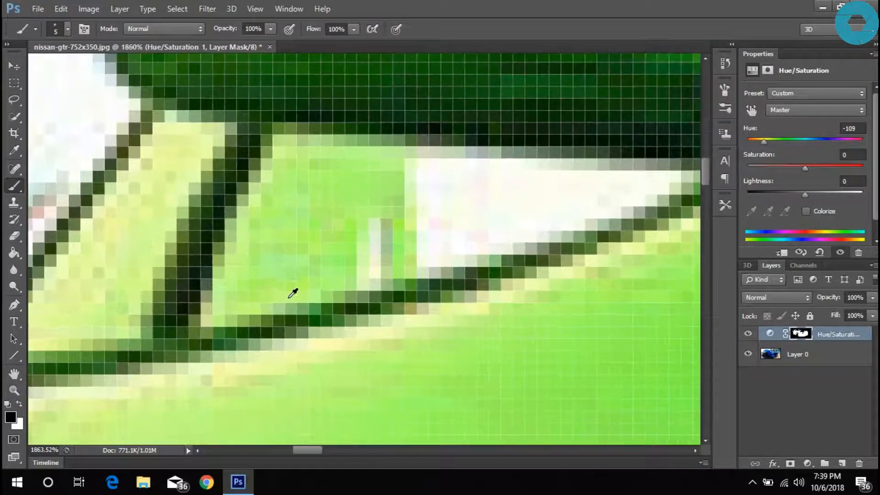
pyautogui.moveTo(225, 292); pyautogui.dragTo(281, 200)
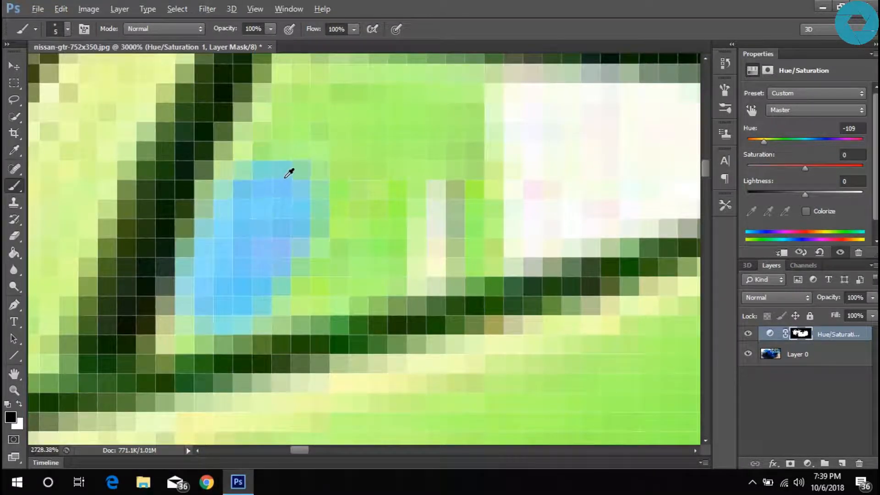
pyautogui.scroll(-3, 283, 183)
pyautogui.moveTo(270, 239)
pyautogui.mouseDown()
pyautogui.moveTo(250, 276)
pyautogui.moveTo(304, 182)
pyautogui.moveTo(613, 201)
pyautogui.moveTo(465, 239)
pyautogui.moveTo(322, 248)
pyautogui.moveTo(327, 224)
pyautogui.moveTo(472, 217)
pyautogui.moveTo(257, 291)
pyautogui.moveTo(440, 241)
pyautogui.moveTo(232, 315)
pyautogui.mouseUp()
pyautogui.scroll(-5, 357, 243)
# Mask out the slanted rear quarter window behind the dark divider, keeping within its dark frame
pyautogui.scroll(3, 258, 244)
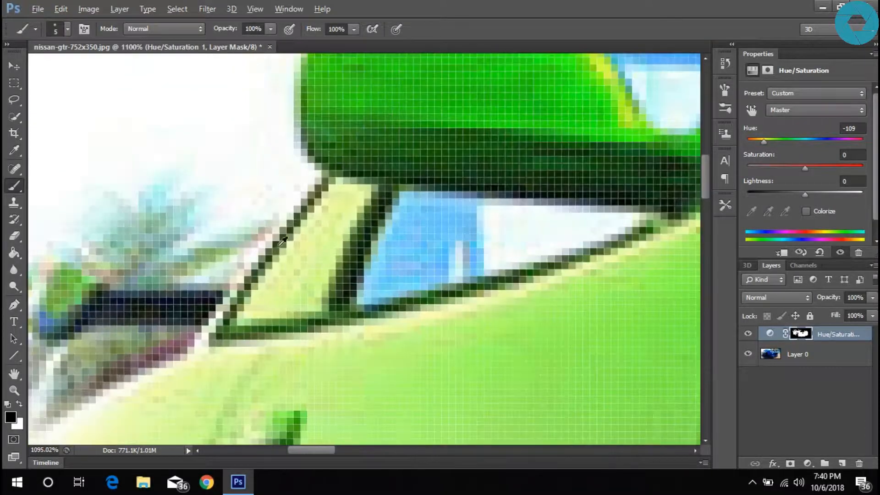
pyautogui.scroll(5, 258, 245)
pyautogui.moveTo(249, 348); pyautogui.dragTo(277, 287)
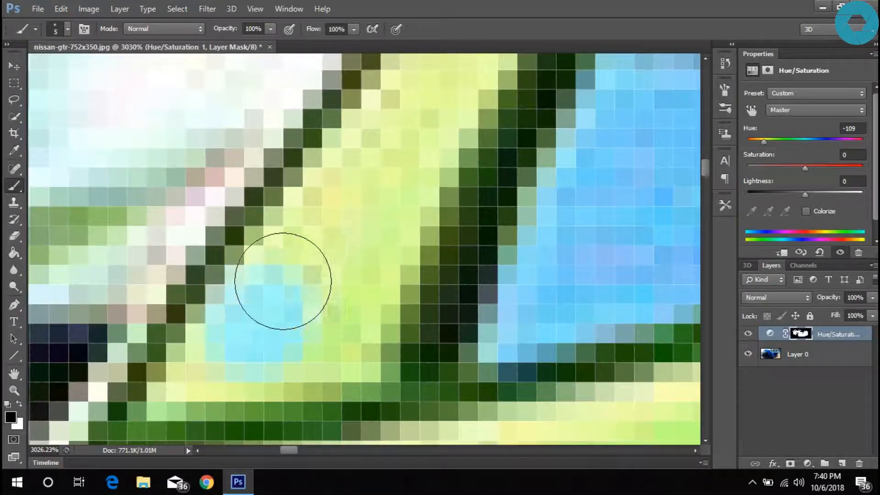
pyautogui.scroll(-3, 364, 197)
pyautogui.moveTo(338, 285)
pyautogui.mouseDown()
pyautogui.moveTo(408, 193)
pyautogui.moveTo(352, 346)
pyautogui.moveTo(271, 359)
pyautogui.moveTo(354, 271)
pyautogui.mouseUp()
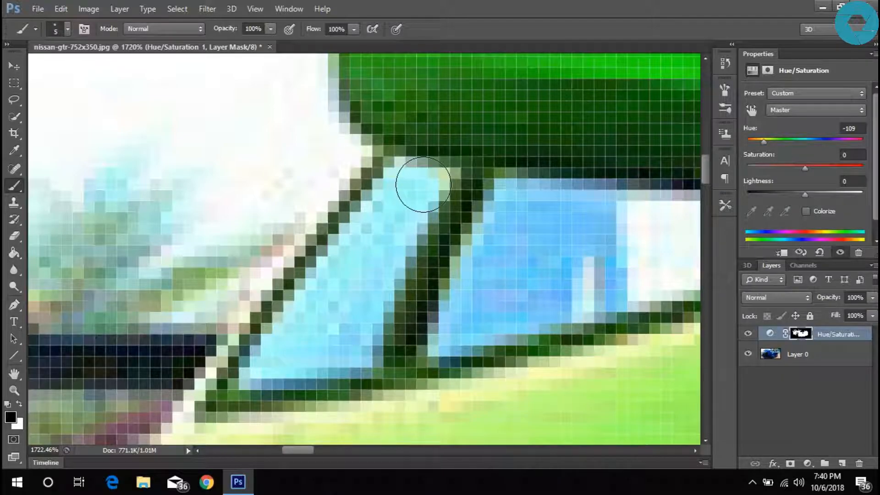
# Paint white on the mask over the rear spoiler's blue end tip and dark wing so they take the green adjustment
pyautogui.scroll(-6, 408, 252)
pyautogui.scroll(-4, 430, 254)
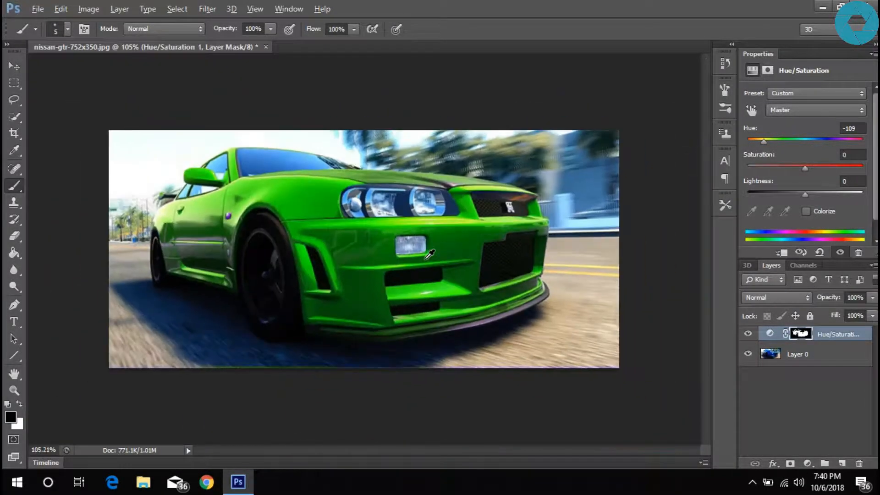
pyautogui.scroll(10, 443, 220)
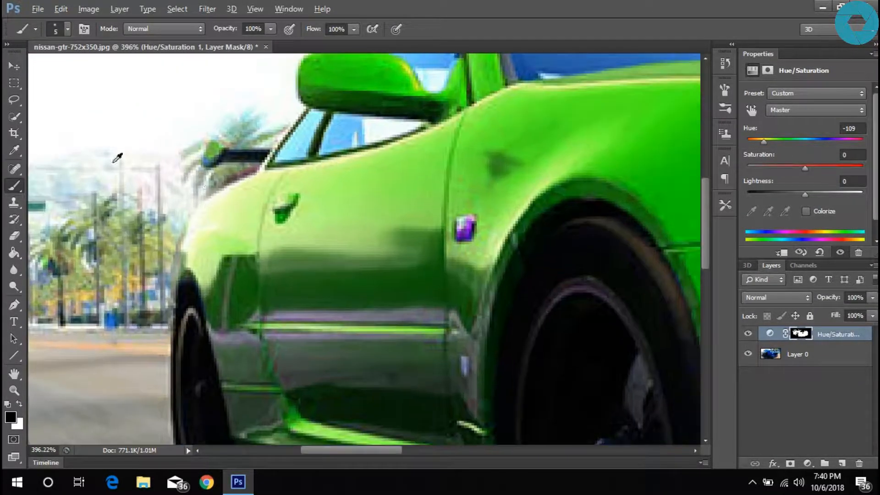
pyautogui.scroll(2, 157, 158)
pyautogui.scroll(-2, 147, 137)
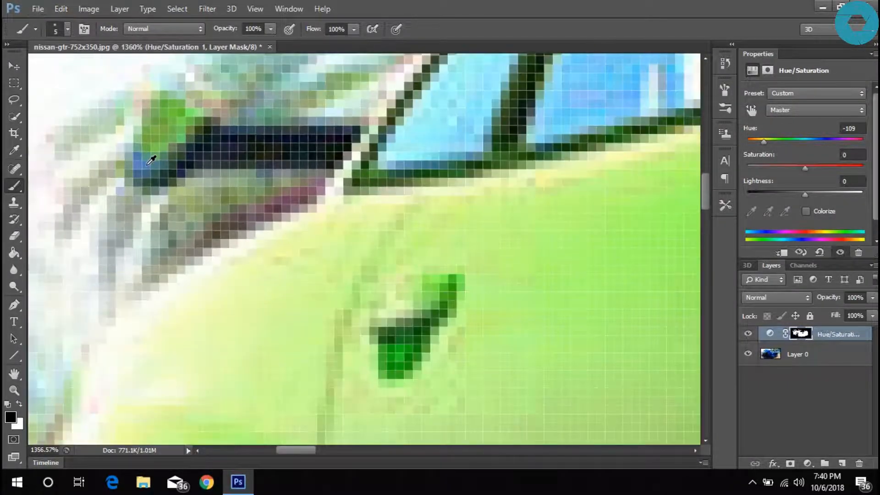
pyautogui.scroll(2, 153, 153)
pyautogui.click(19, 404)
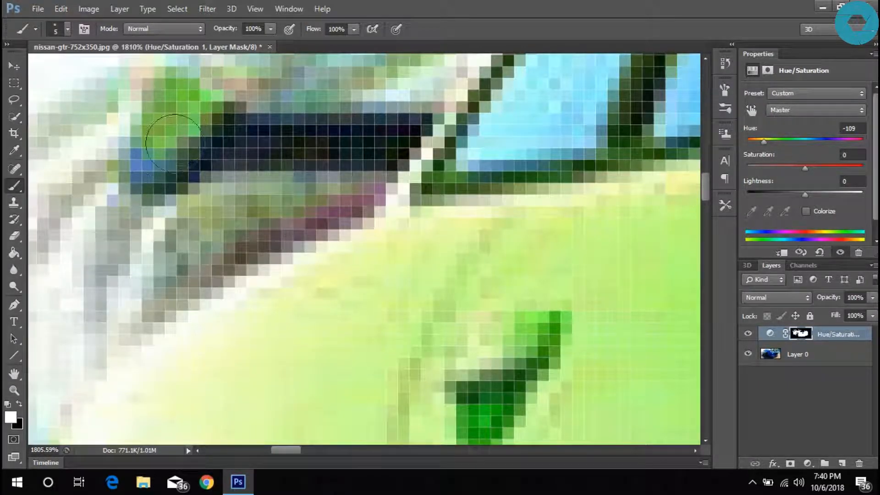
pyautogui.moveTo(157, 159); pyautogui.dragTo(154, 161)
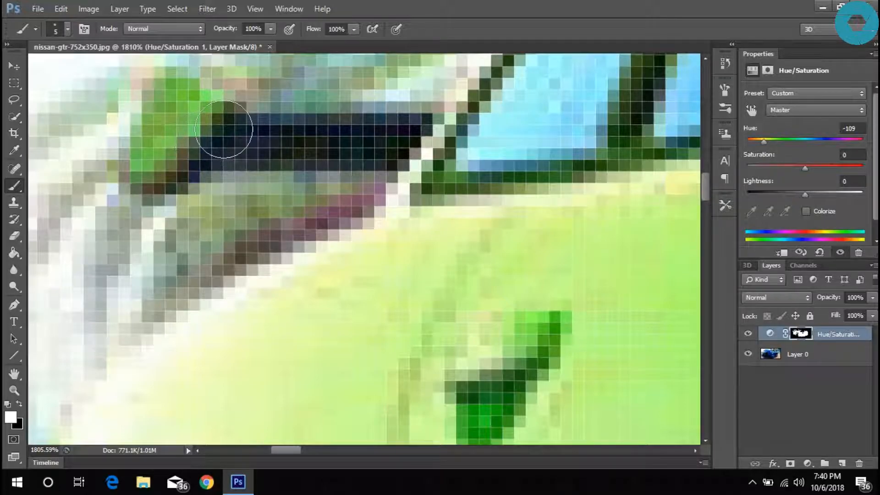
pyautogui.moveTo(220, 138); pyautogui.dragTo(398, 144)
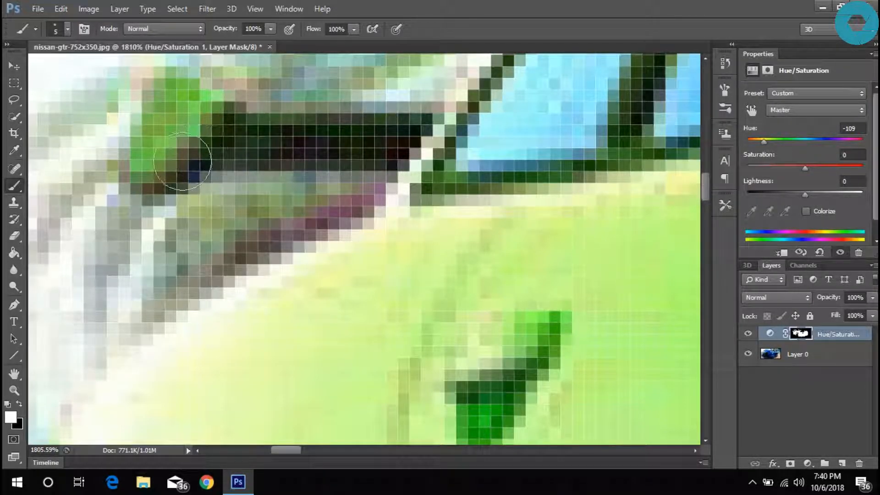
pyautogui.scroll(-2, 343, 121)
pyautogui.scroll(-4, 342, 122)
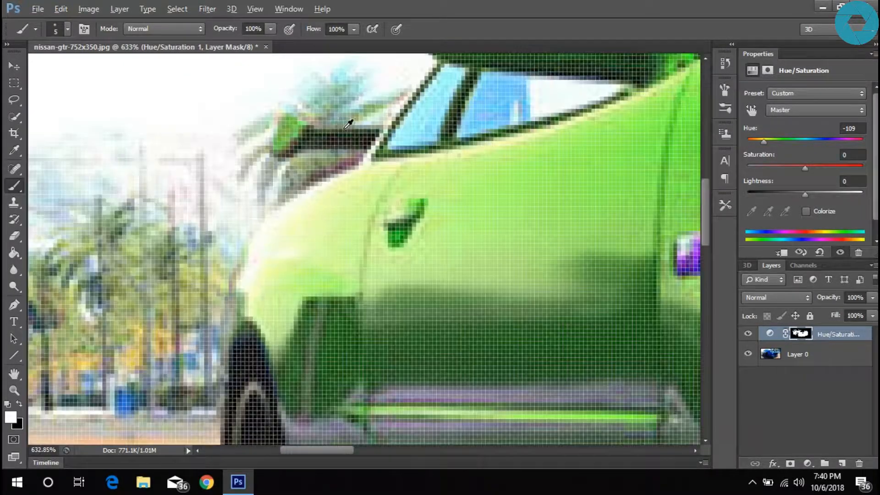
# Mask out the background beneath the rear spoiler, reducing the brush to 2 px for the purple patch along the body edge
pyautogui.scroll(5, 337, 122)
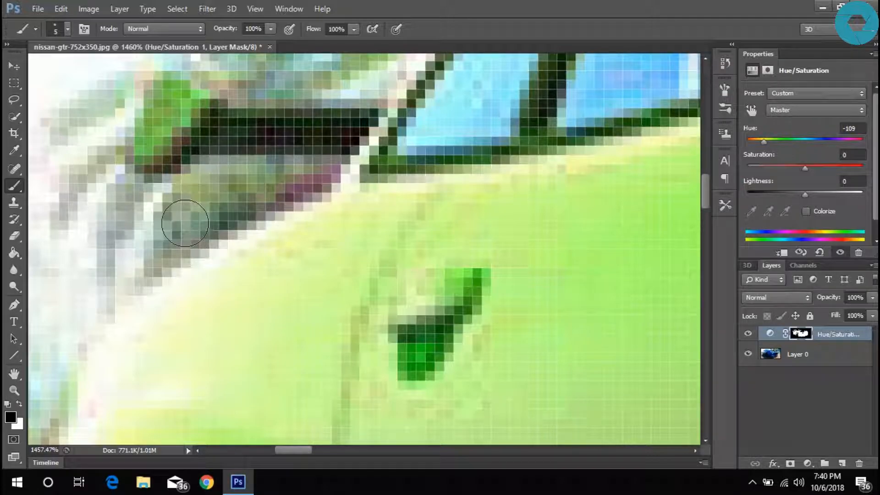
pyautogui.rightClick(314, 175)
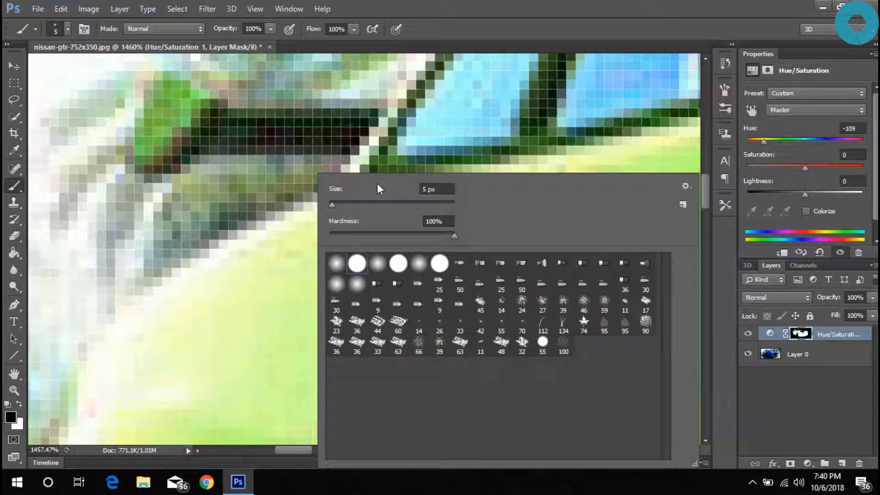
pyautogui.press('Return')
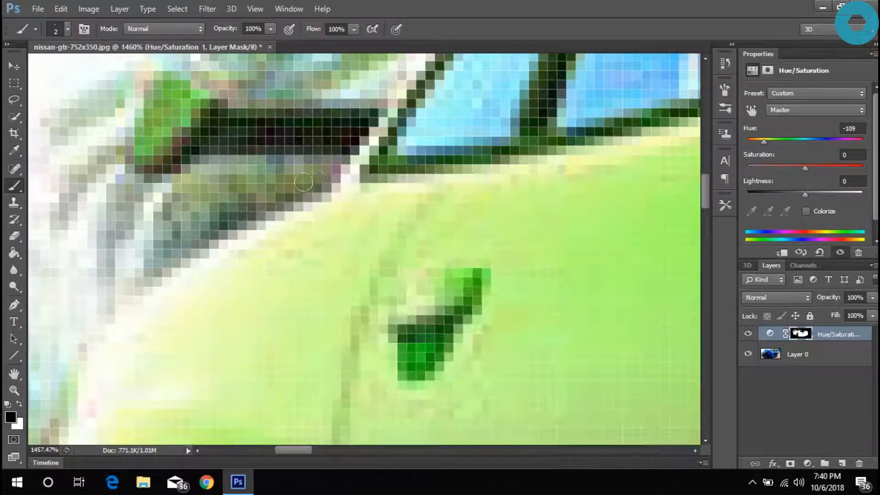
pyautogui.scroll(-3, 454, 113)
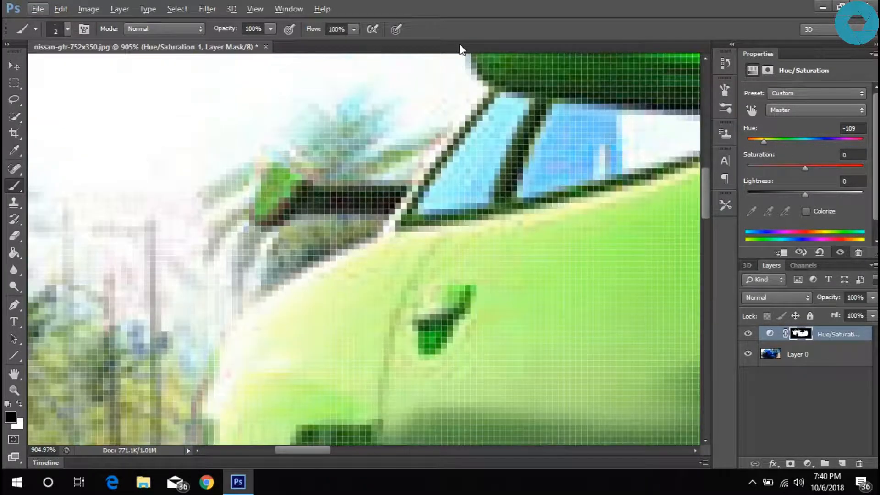
pyautogui.scroll(5, 442, 216)
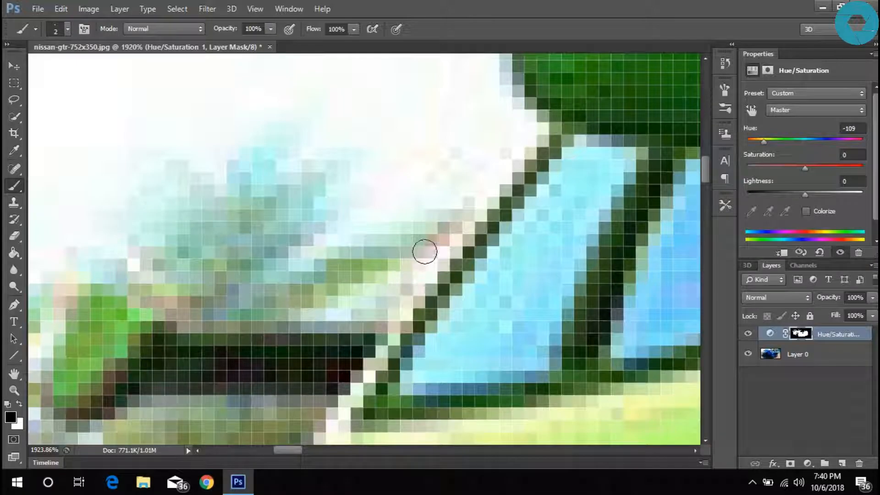
pyautogui.scroll(-8, 403, 210)
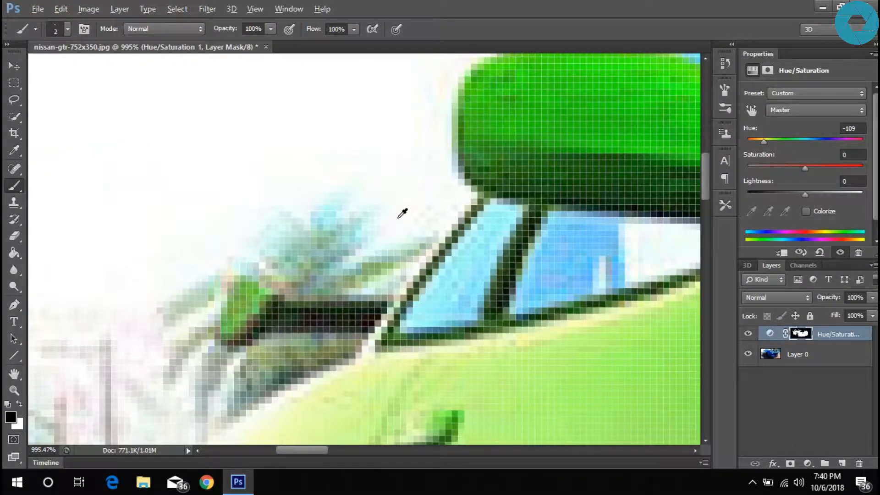
pyautogui.scroll(5, 154, 112)
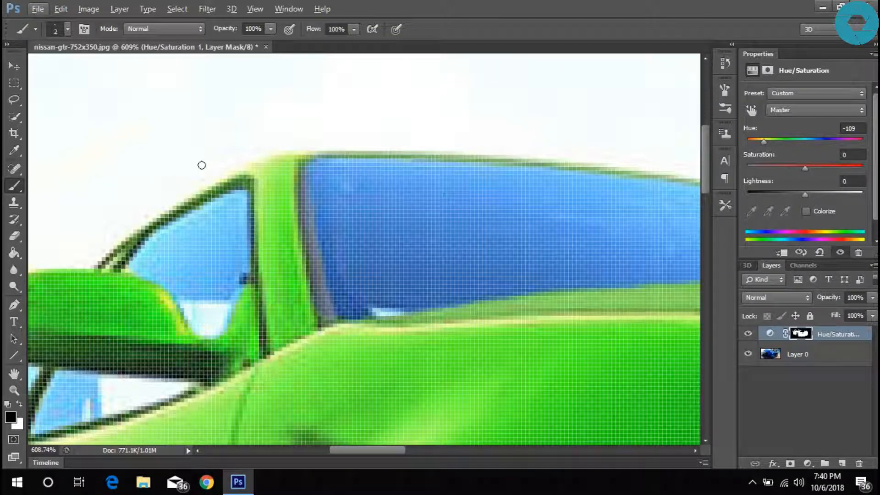
# Enlarge the brush to 26 px and mask out the discoloured strip along the photo's bottom edge
pyautogui.scroll(-5, 229, 159)
pyautogui.scroll(2, 220, 347)
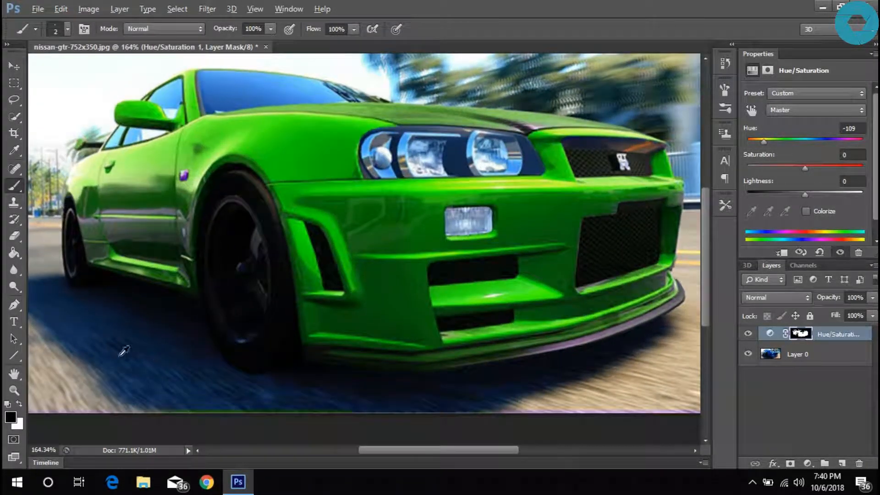
pyautogui.rightClick(140, 385)
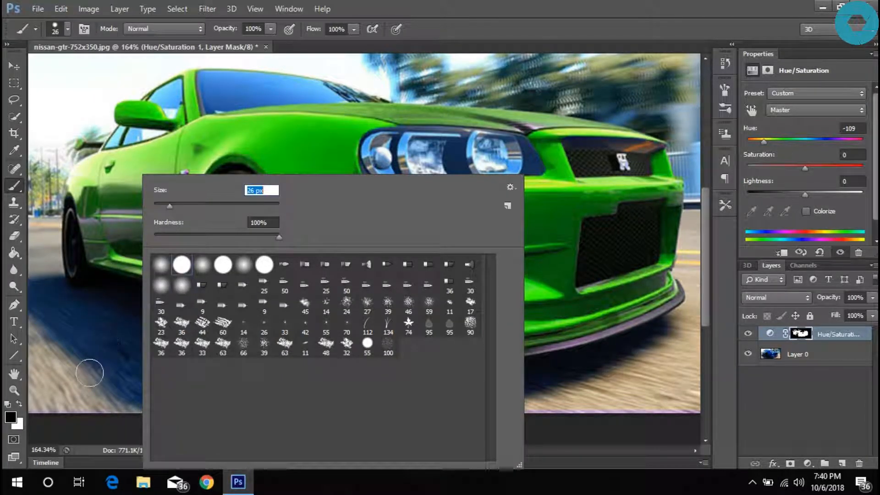
pyautogui.click(89, 369)
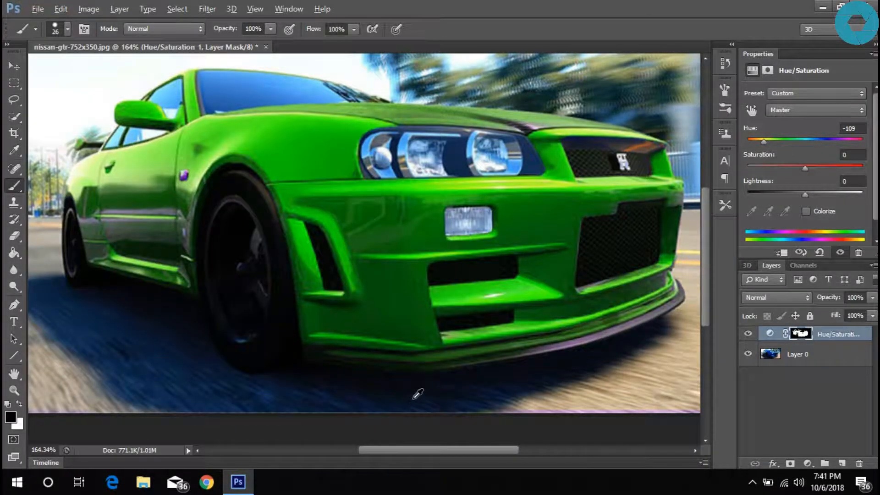
pyautogui.scroll(-3, 473, 377)
pyautogui.scroll(4, 361, 418)
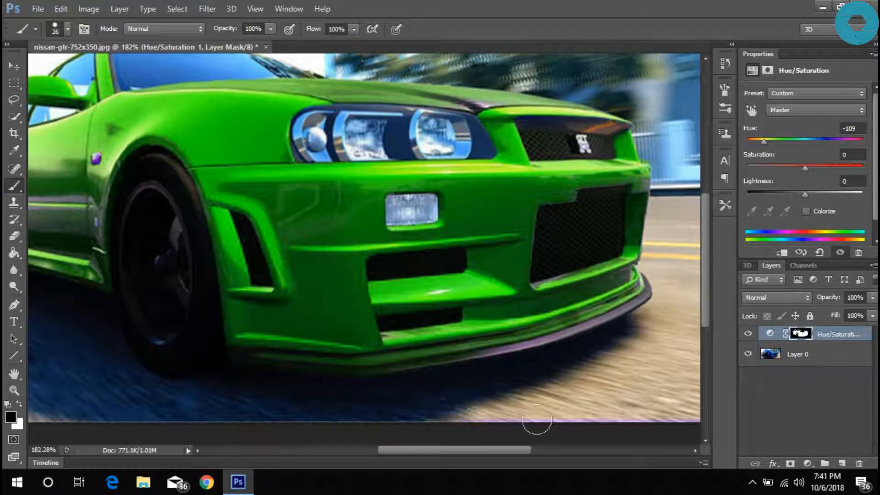
pyautogui.hscroll(5, 521, 419)
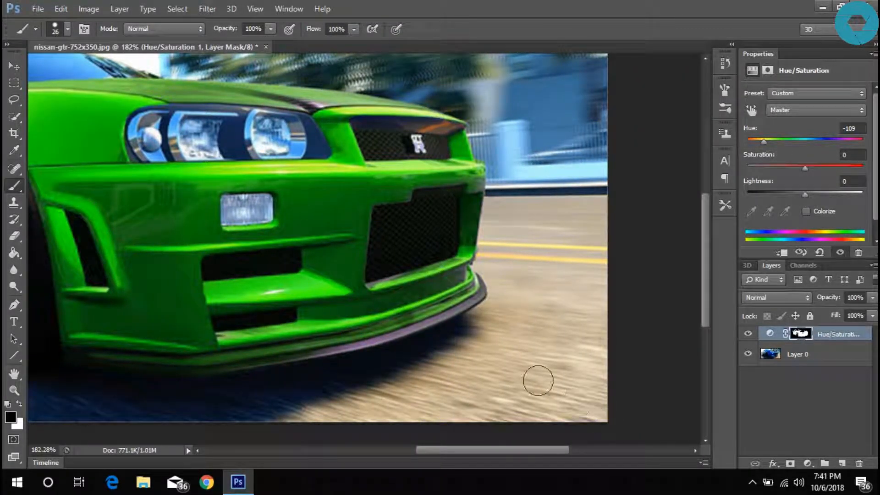
# Set the brush to 48 px and mask out the remaining colour fringe along the photo's outer edges and corners
pyautogui.rightClick(550, 392)
pyautogui.click(544, 205)
pyautogui.click(577, 149)
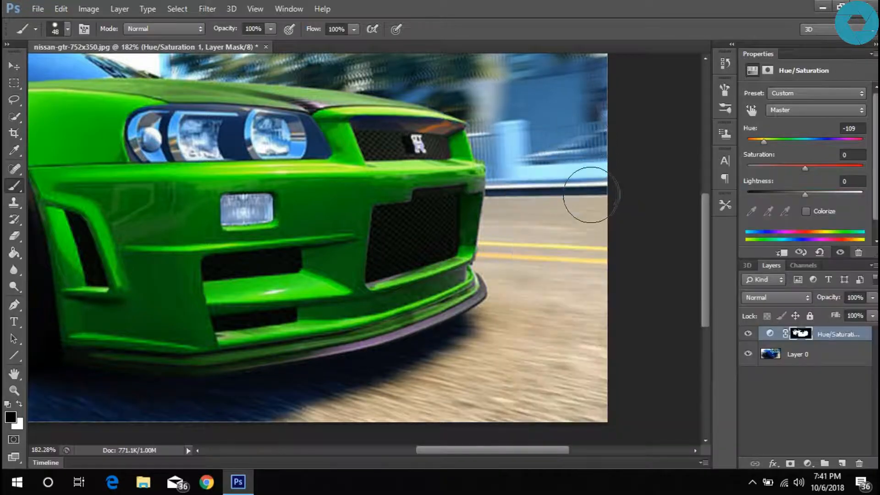
pyautogui.scroll(3, 627, 343)
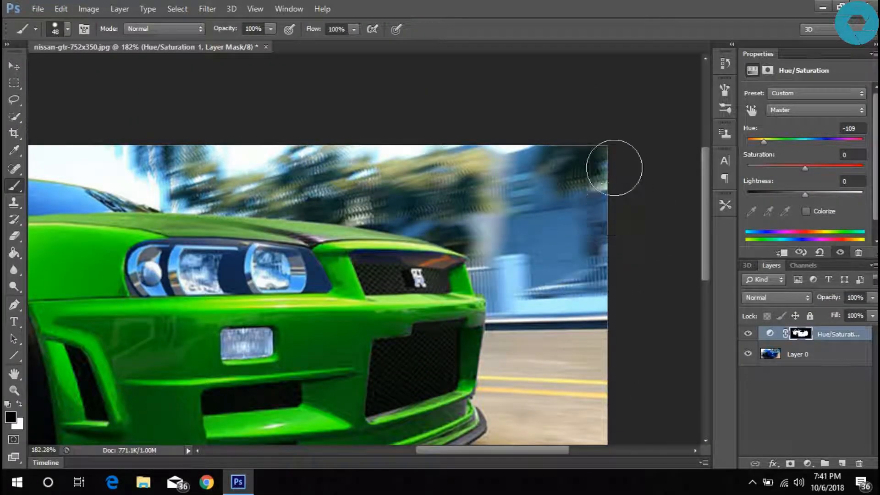
pyautogui.scroll(-2, 358, 151)
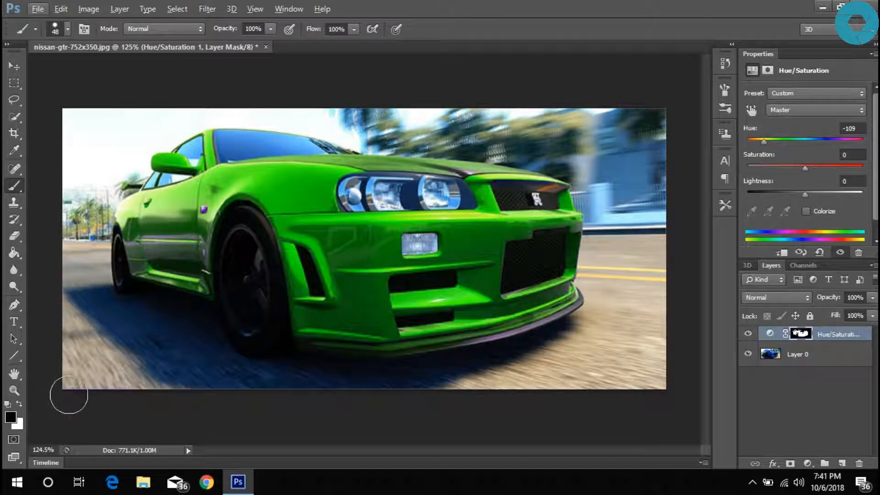
pyautogui.scroll(-7, 79, 161)
pyautogui.scroll(7, 178, 239)
# Hide and show the Hue/Saturation layer twice with the Move tool active to compare the green car with the original
pyautogui.click(19, 66)
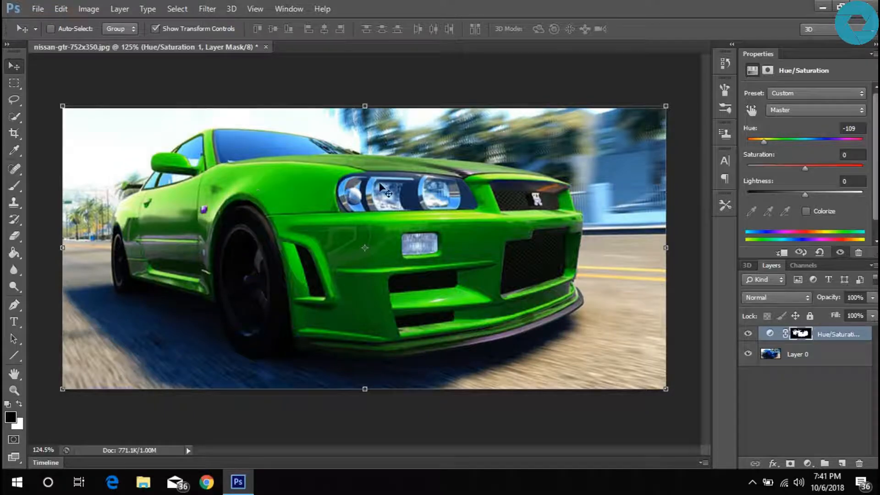
pyautogui.click(749, 335)
pyautogui.click(749, 335)
pyautogui.click(748, 335)
pyautogui.click(748, 335)
# Reduce the brush to 5 px and mask out the purple side marker light on the front fender, keeping the surrounding bodywork green
pyautogui.click(12, 189)
pyautogui.scroll(10, 202, 222)
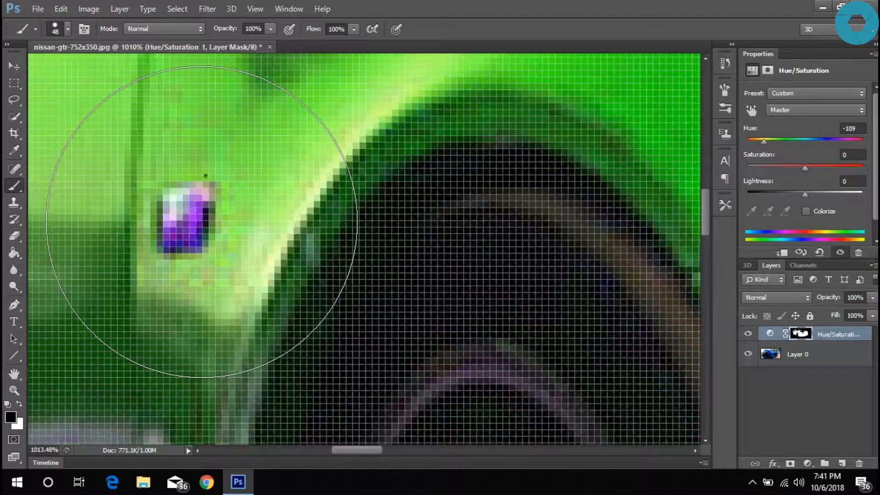
pyautogui.rightClick(202, 222)
pyautogui.moveTo(224, 206); pyautogui.dragTo(177, 209)
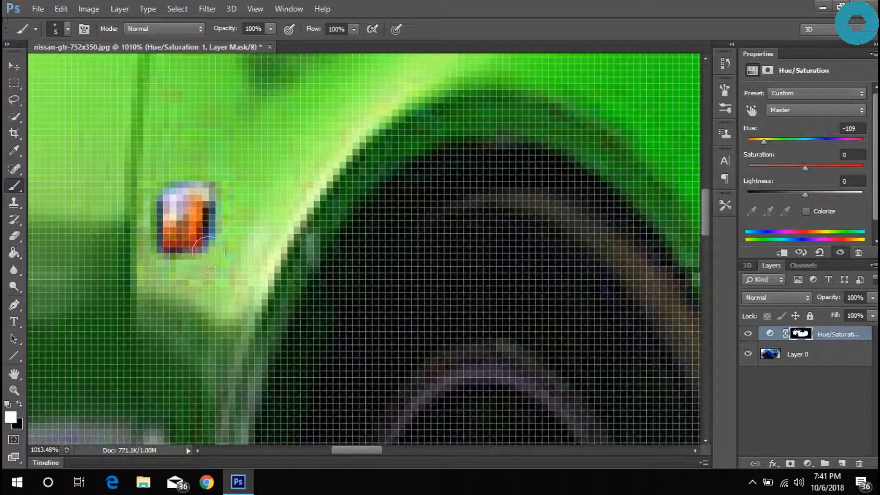
pyautogui.scroll(-8, 232, 166)
pyautogui.scroll(8, 237, 161)
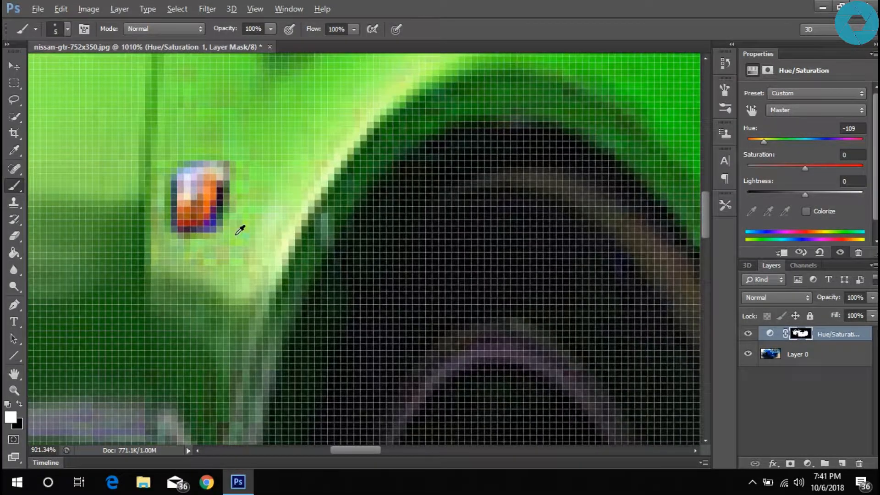
pyautogui.scroll(2, 240, 230)
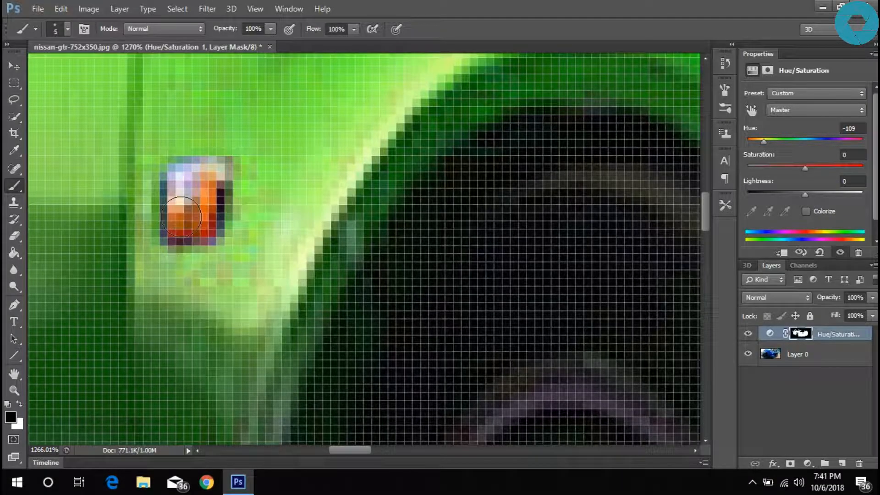
pyautogui.scroll(-10, 211, 183)
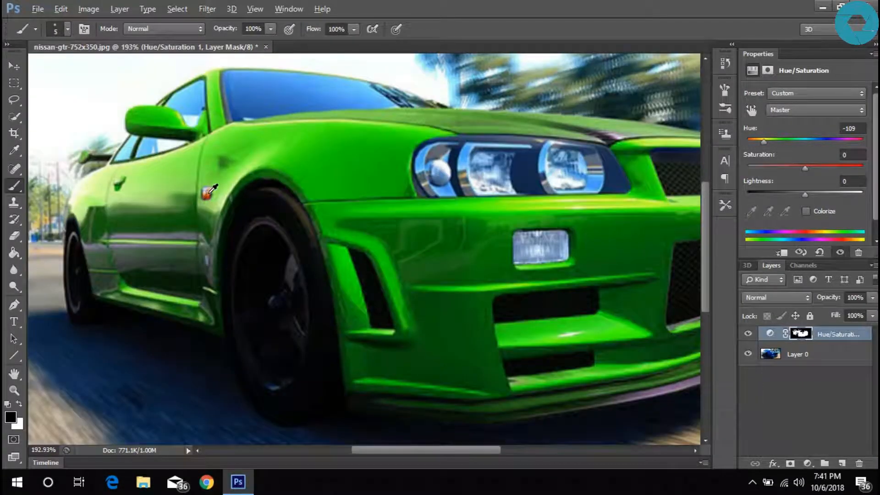
pyautogui.scroll(-4, 391, 294)
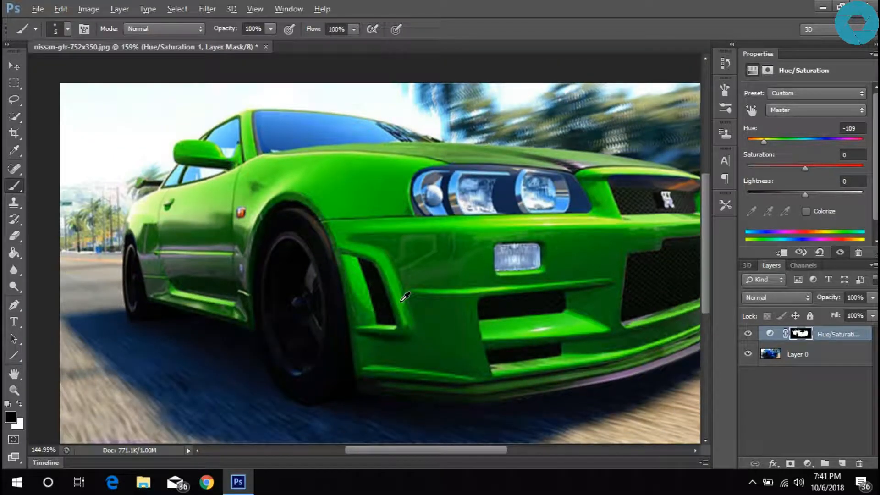
pyautogui.scroll(5, 512, 211)
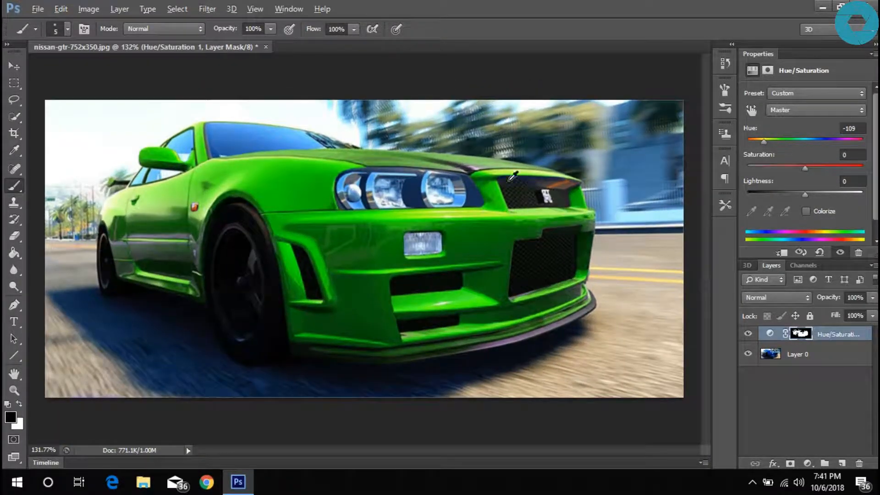
pyautogui.scroll(5, 450, 155)
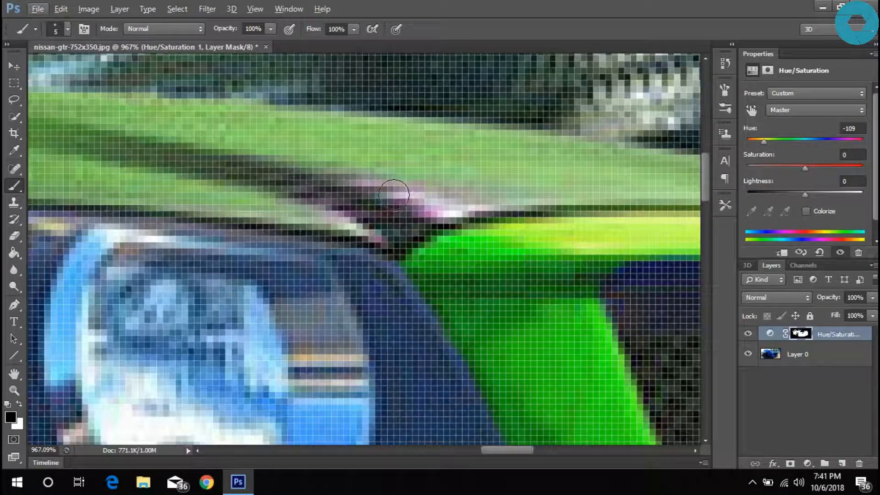
pyautogui.moveTo(395, 190)
pyautogui.mouseDown()
pyautogui.moveTo(437, 187)
pyautogui.moveTo(370, 165)
pyautogui.moveTo(396, 159)
pyautogui.mouseUp()
pyautogui.hotkey('ctrl', 'alt', 'z')
pyautogui.hotkey('ctrl', 'alt', 'z')
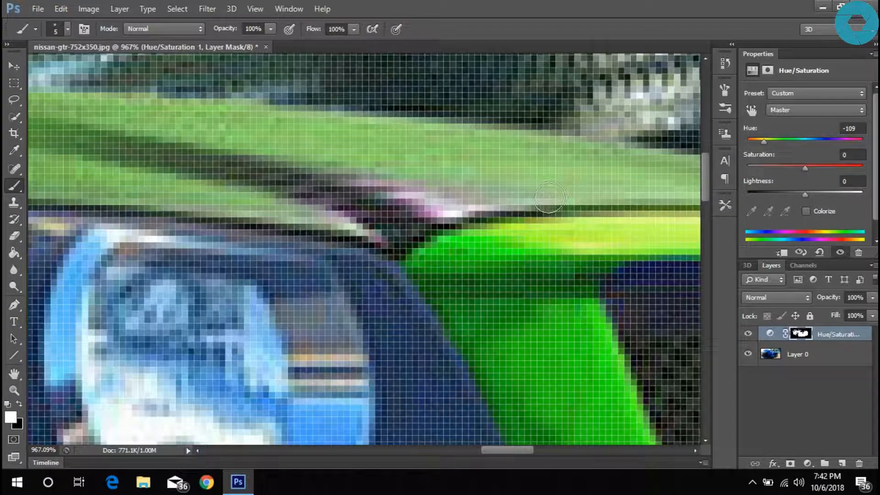
# Inspect the whole recoloured car and its lower front lip, finishing with the Move tool active
pyautogui.keyDown('alt'); pyautogui.scroll(-10, 655, 211); pyautogui.keyUp('alt')
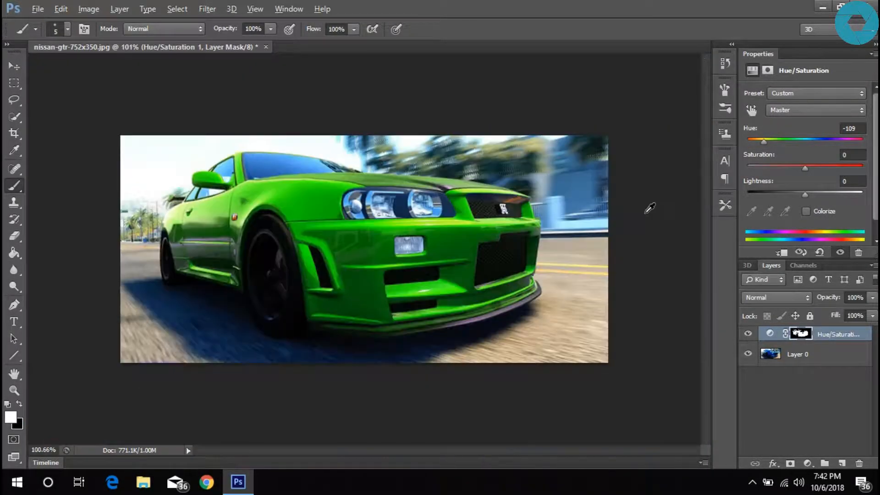
pyautogui.keyDown('alt'); pyautogui.scroll(3, 525, 201); pyautogui.keyUp('alt')
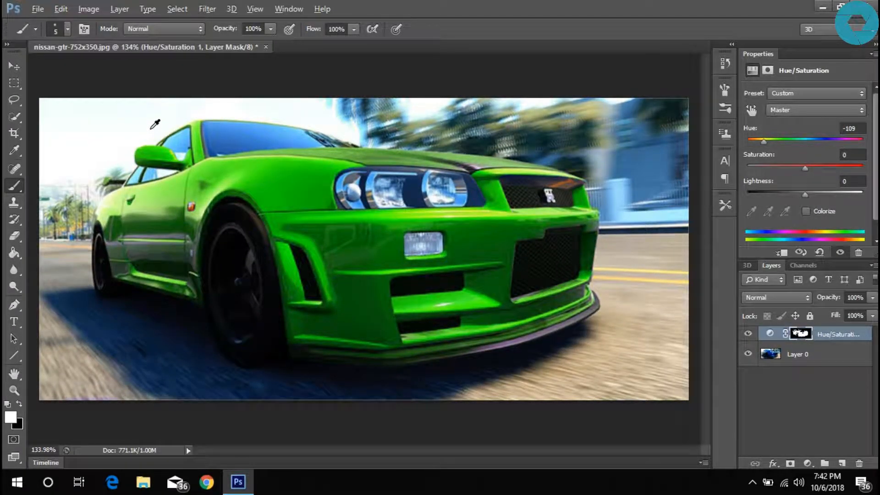
pyautogui.scroll(-1, 584, 220)
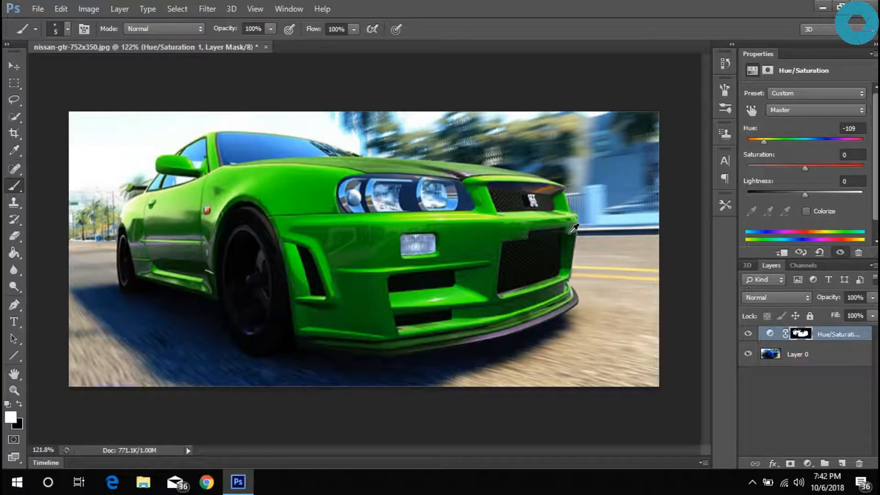
pyautogui.keyDown('alt'); pyautogui.scroll(4, 450, 360); pyautogui.keyUp('alt')
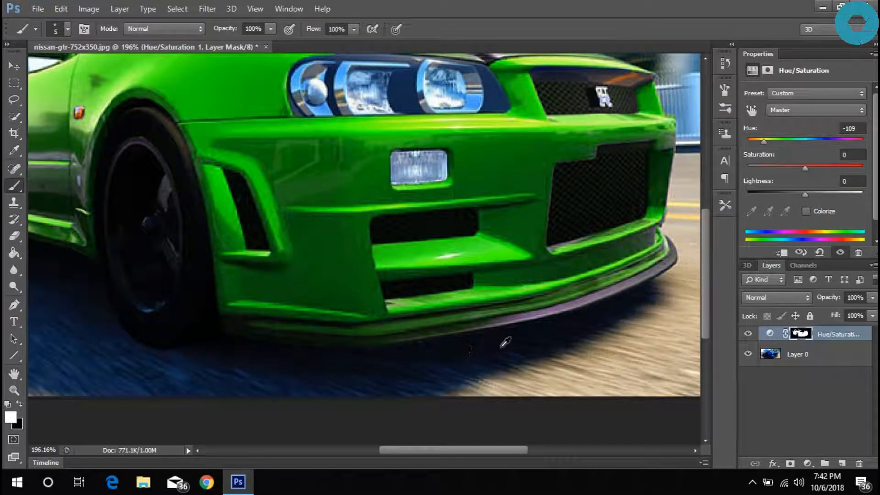
pyautogui.scroll(-4, 493, 345)
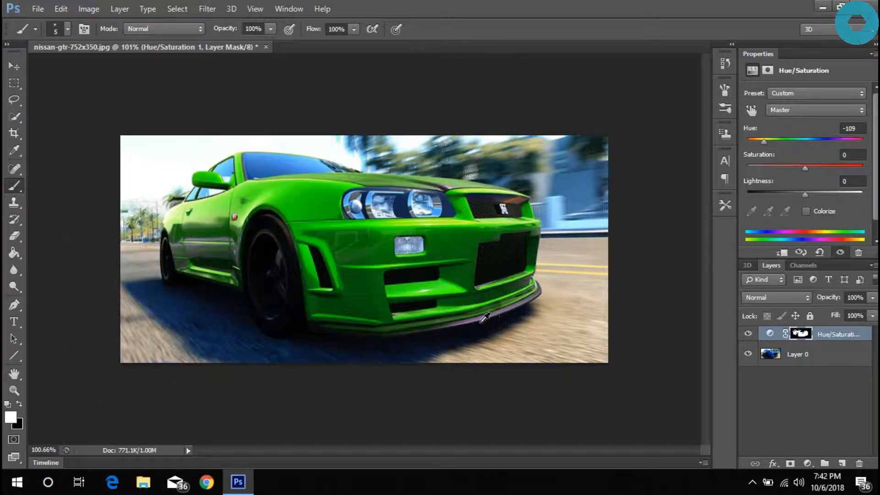
pyautogui.click(14, 67)
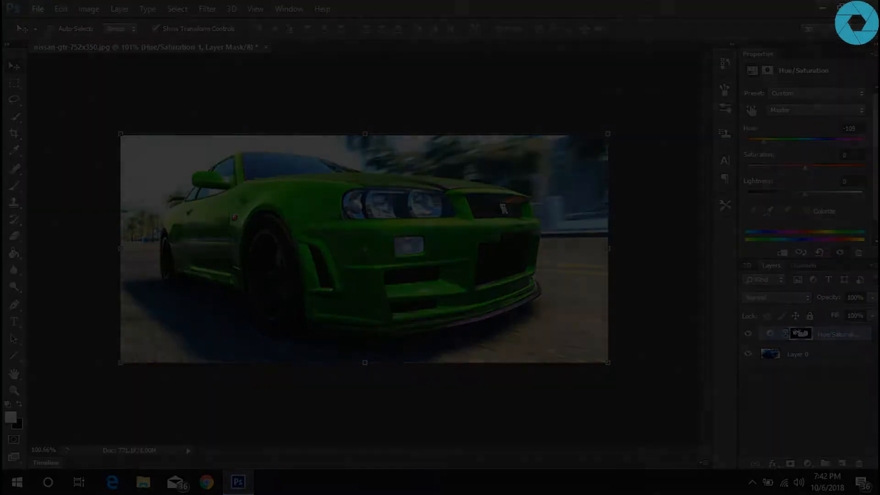